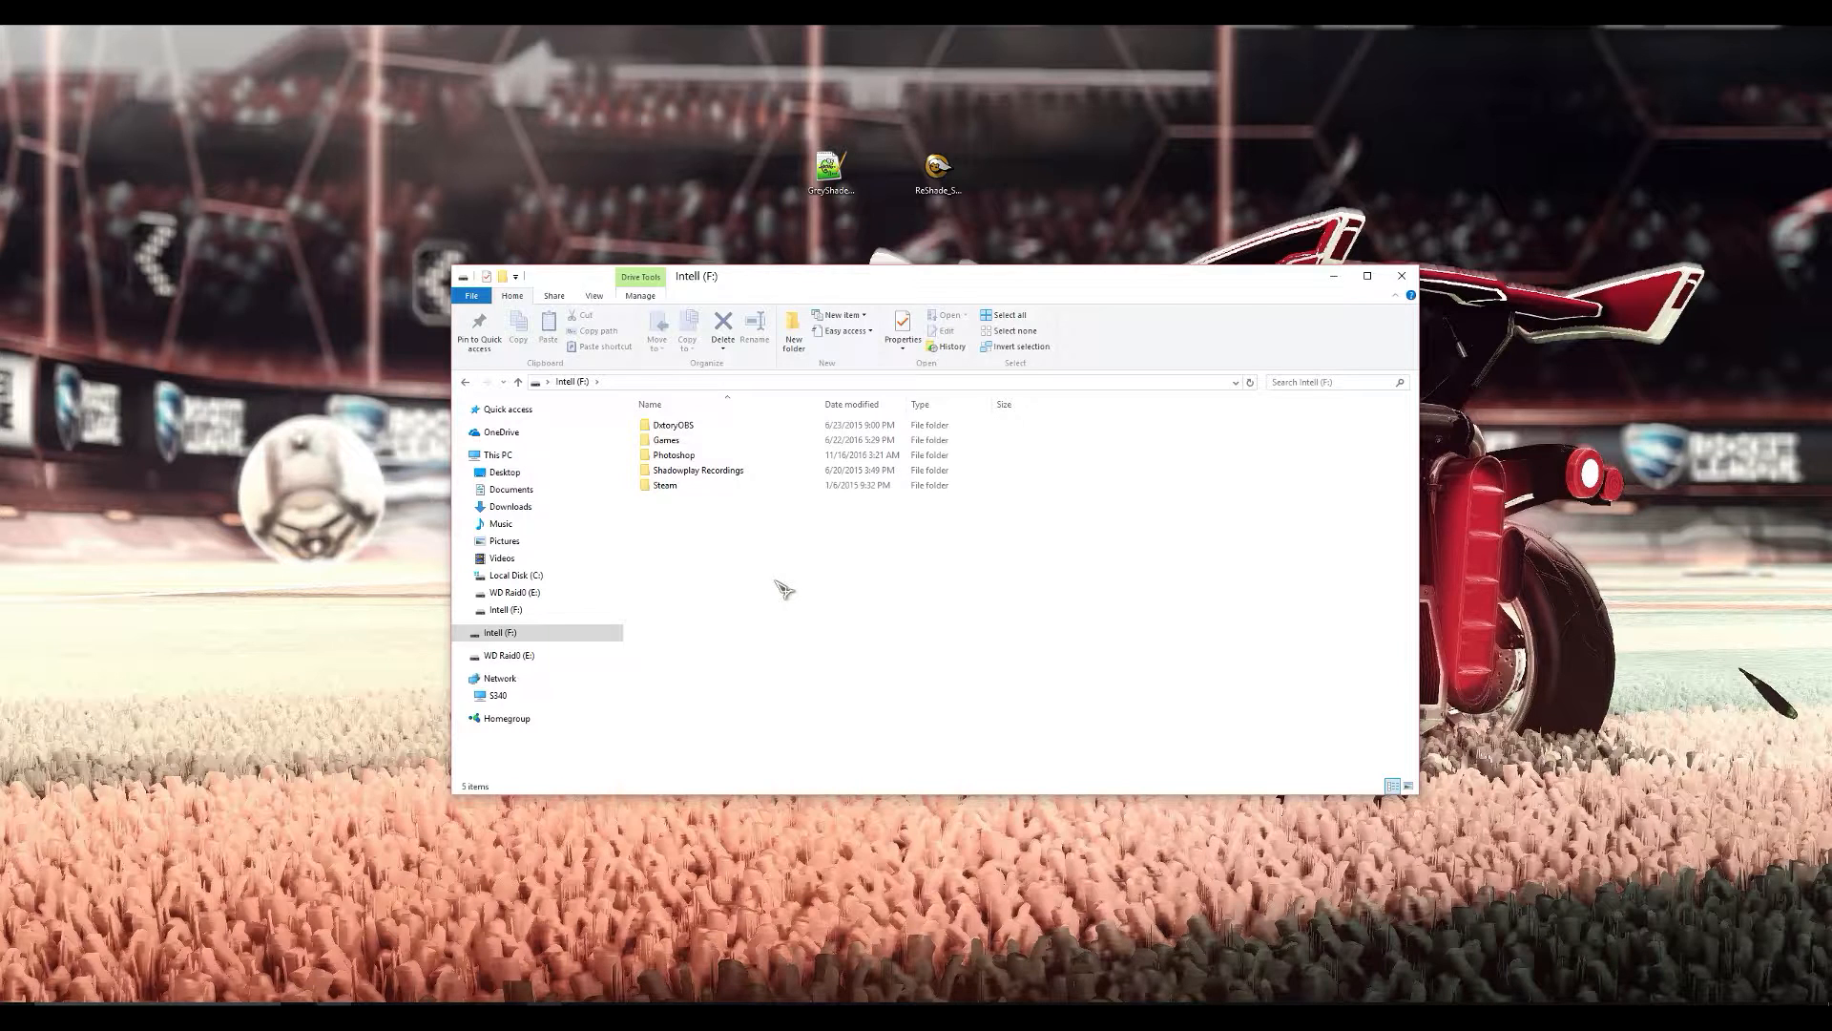
Browse through Steam > steamapps > common > rocketleague > Binaries to the Win32 folder
{"action": "double_click", "coordinate": [719, 484]}
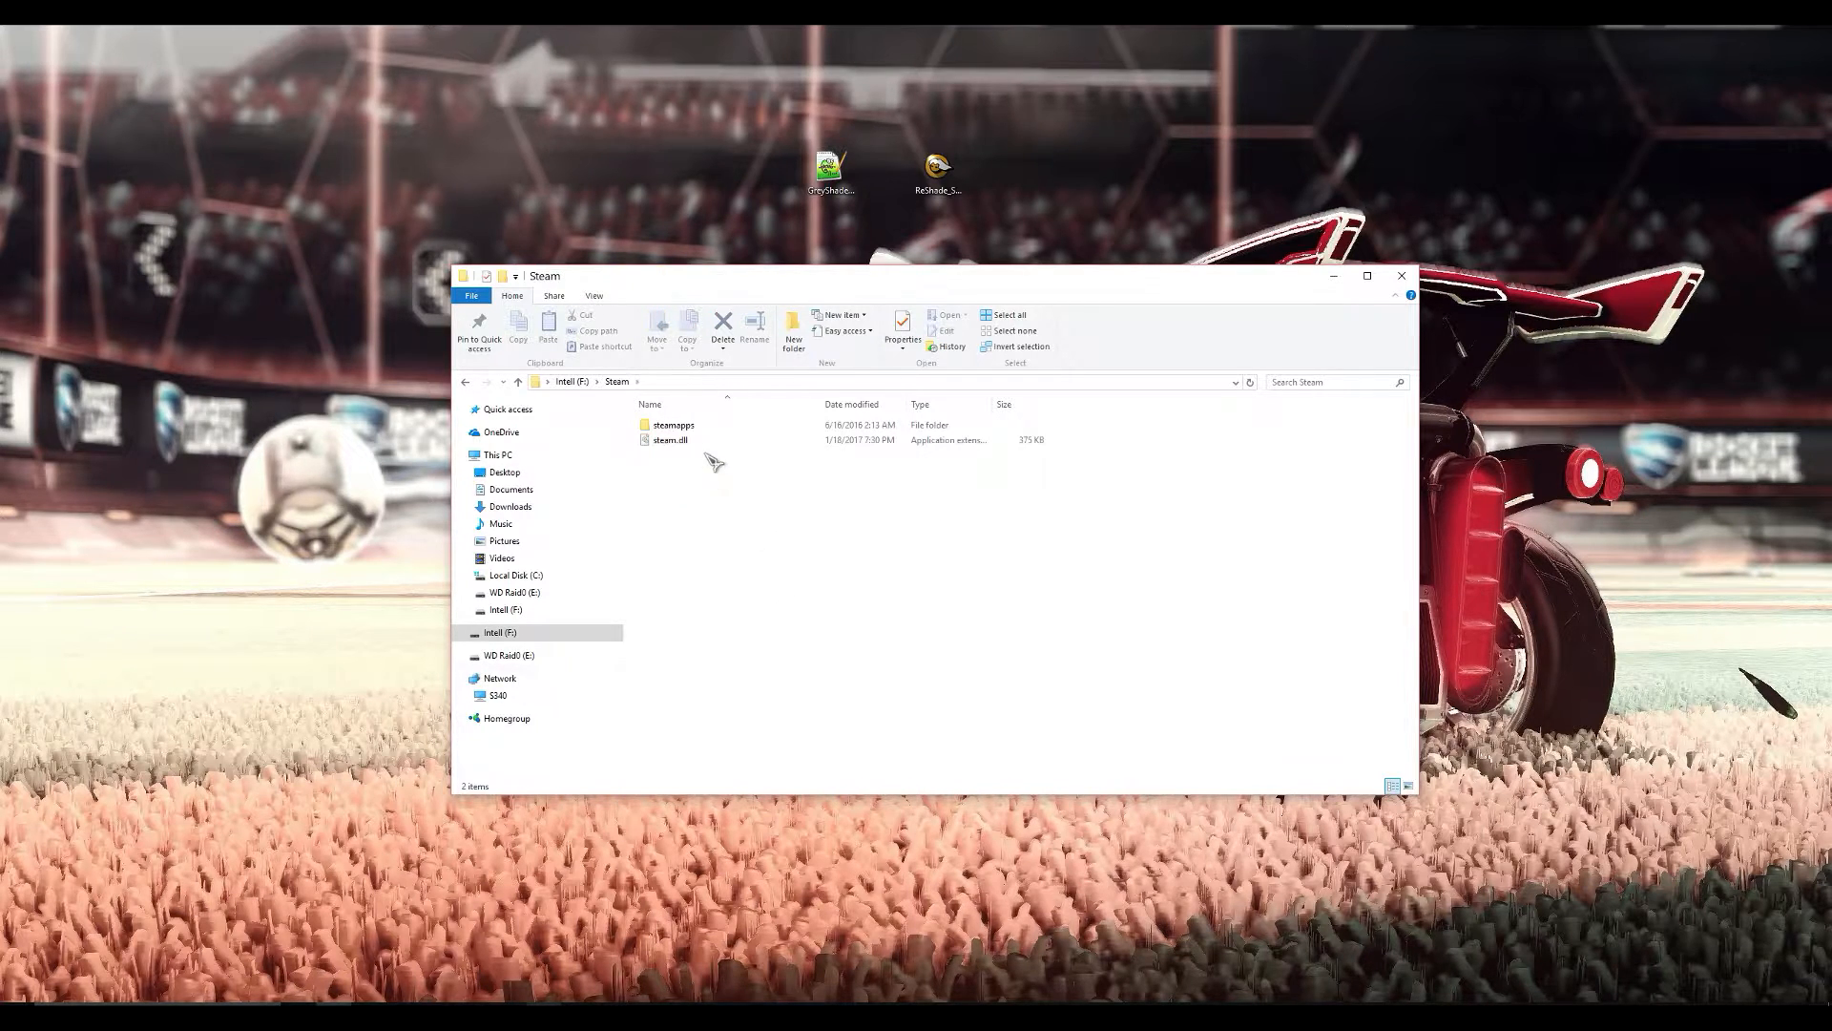
{"action": "double_click", "coordinate": [711, 435]}
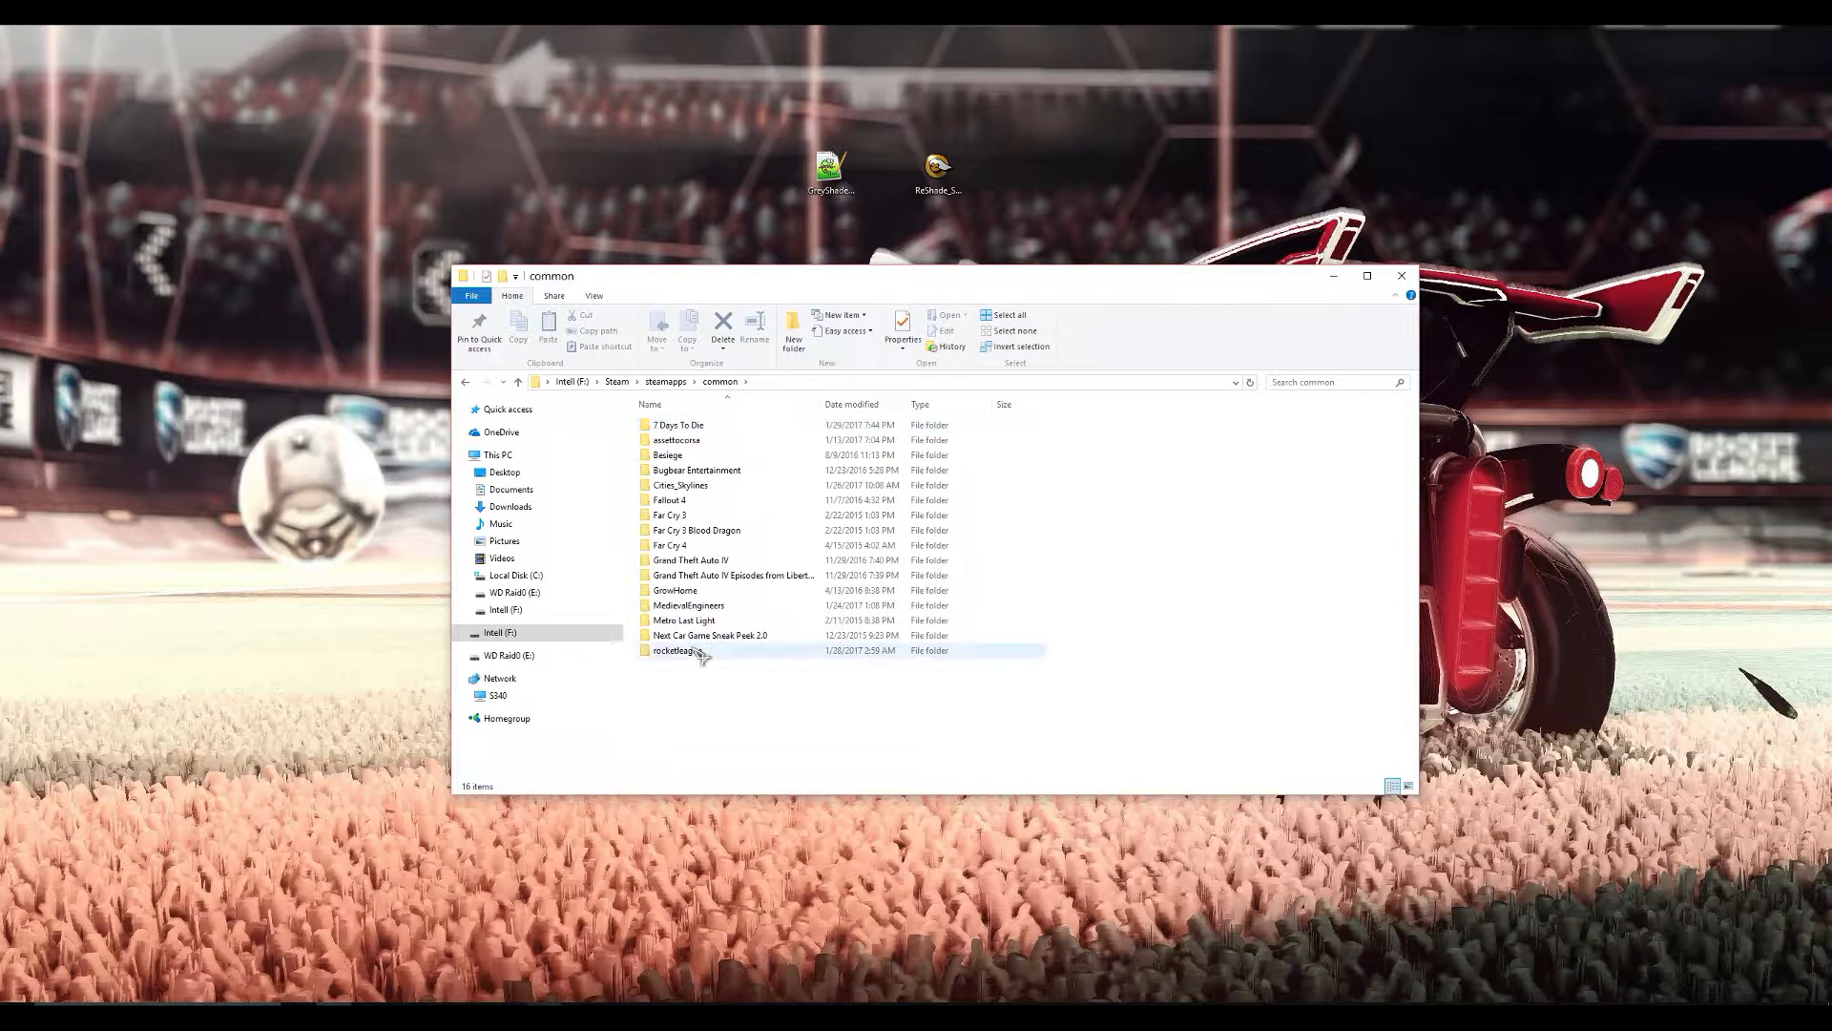
{"action": "double_click", "coordinate": [700, 647]}
{"action": "double_click", "coordinate": [668, 440]}
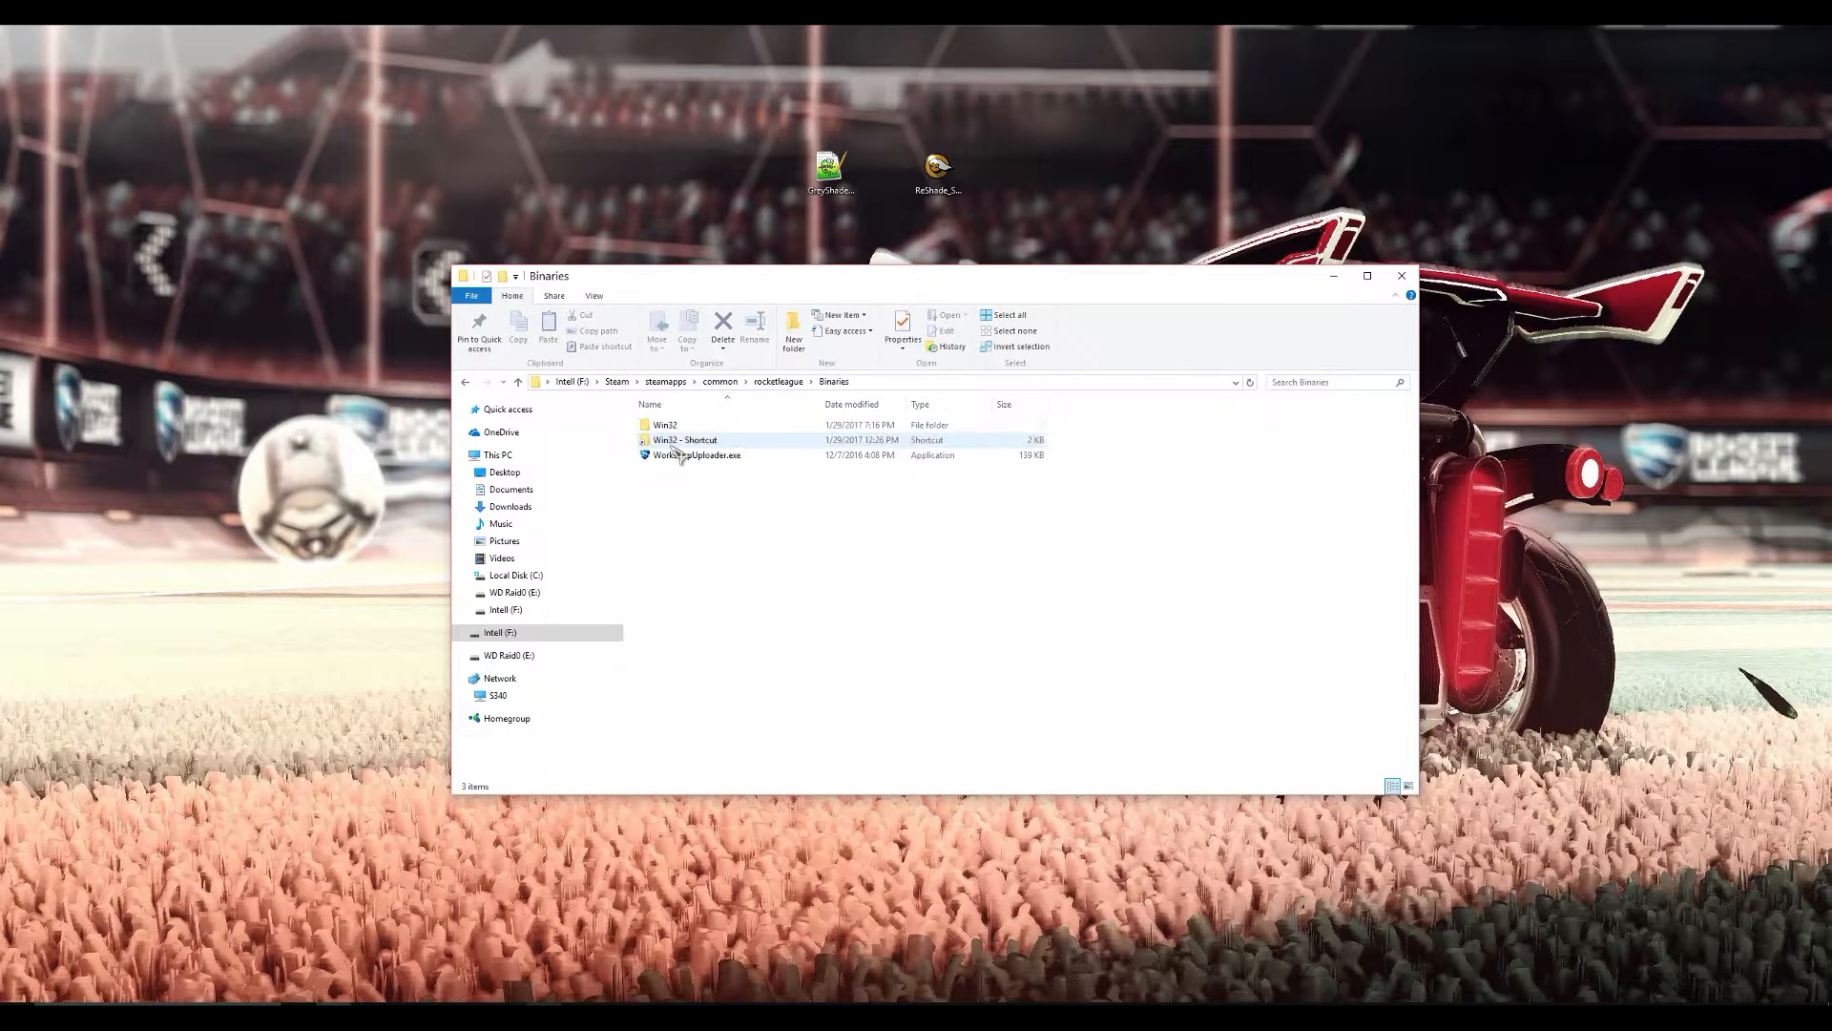
{"action": "double_click", "coordinate": [665, 426]}
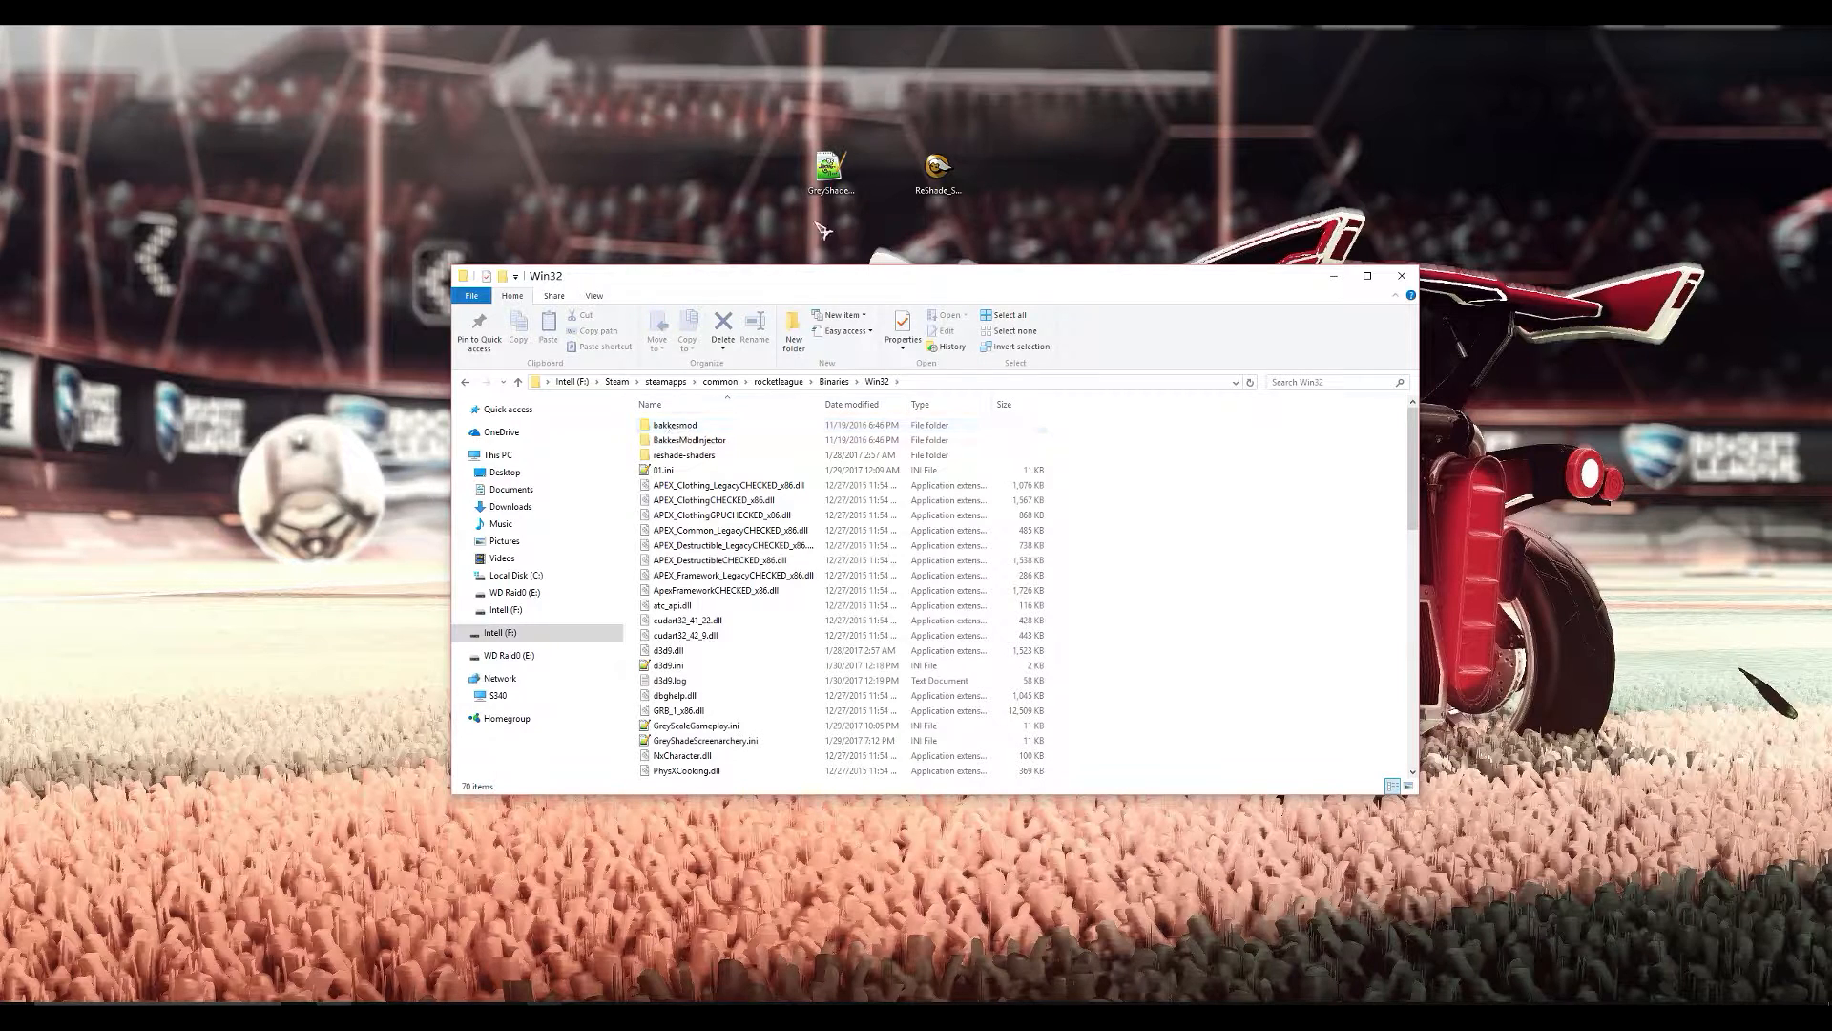
Copy GreyShadeScreenarchery.ini from the desktop into Win32, replacing the existing file
{"action": "left_click_drag", "start_coordinate": [831, 169], "coordinate": [1160, 560]}
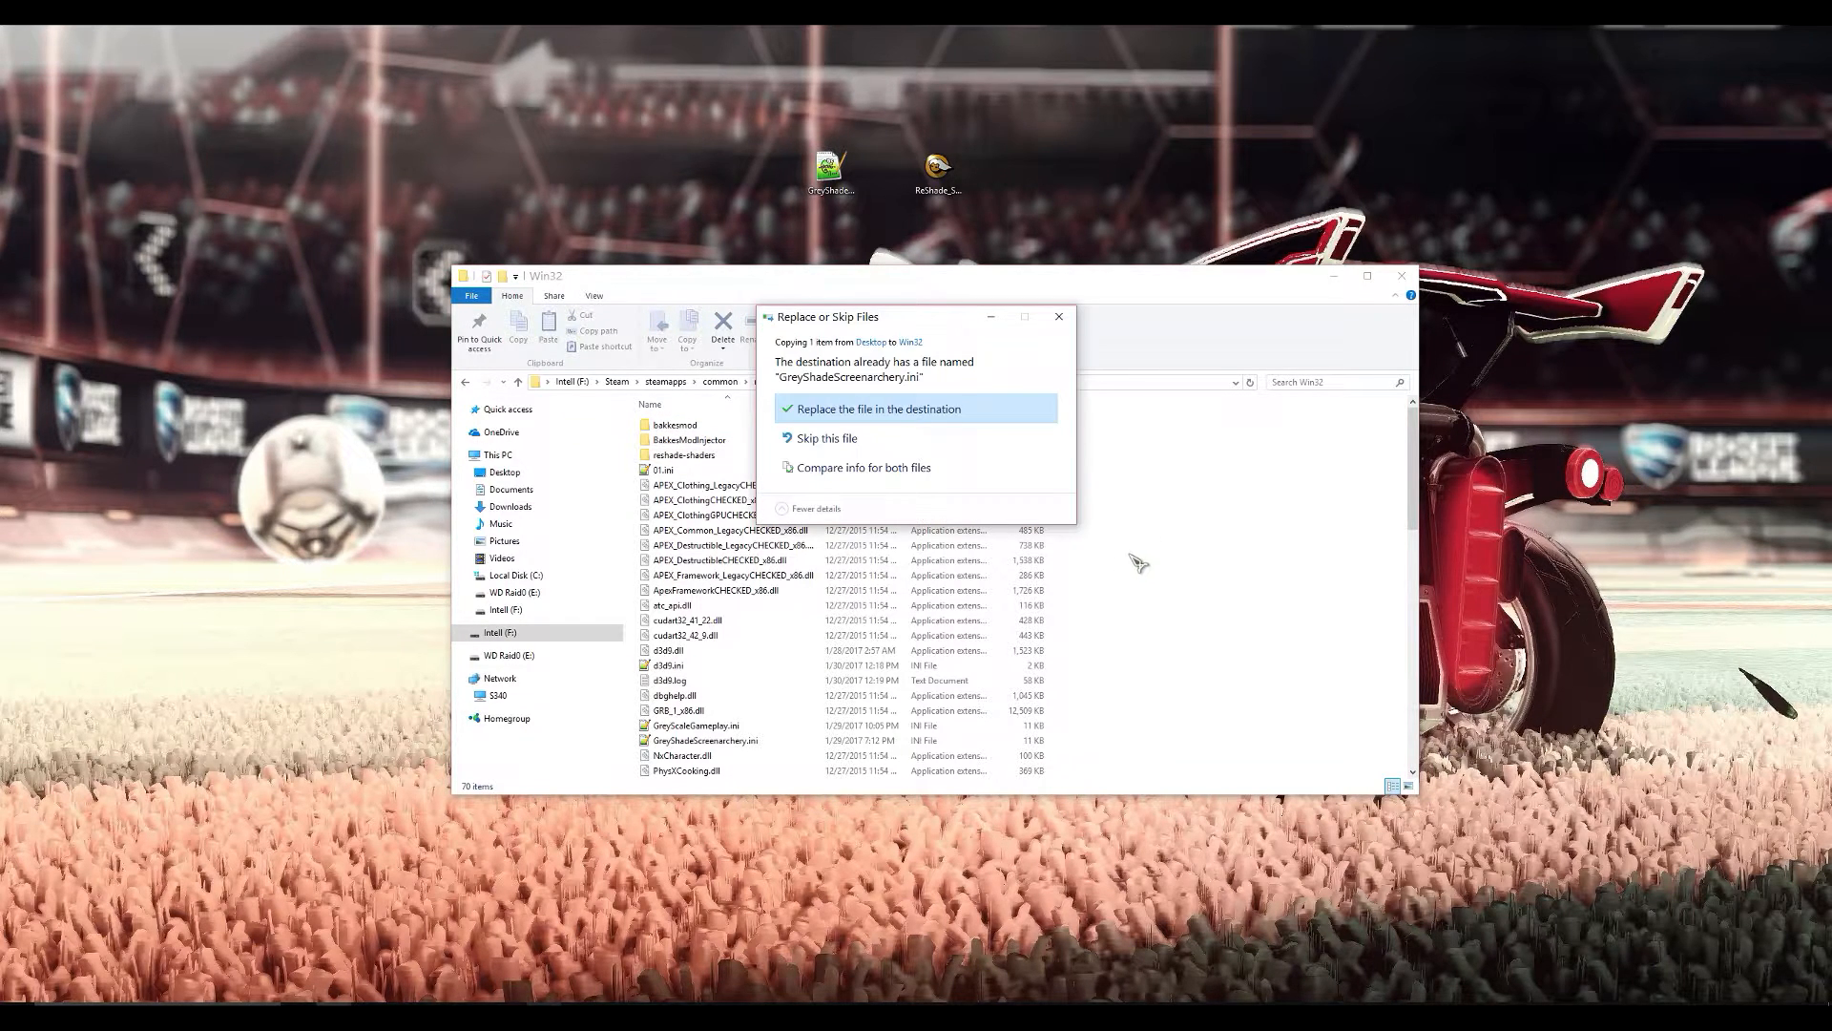
{"action": "left_click", "coordinate": [874, 409]}
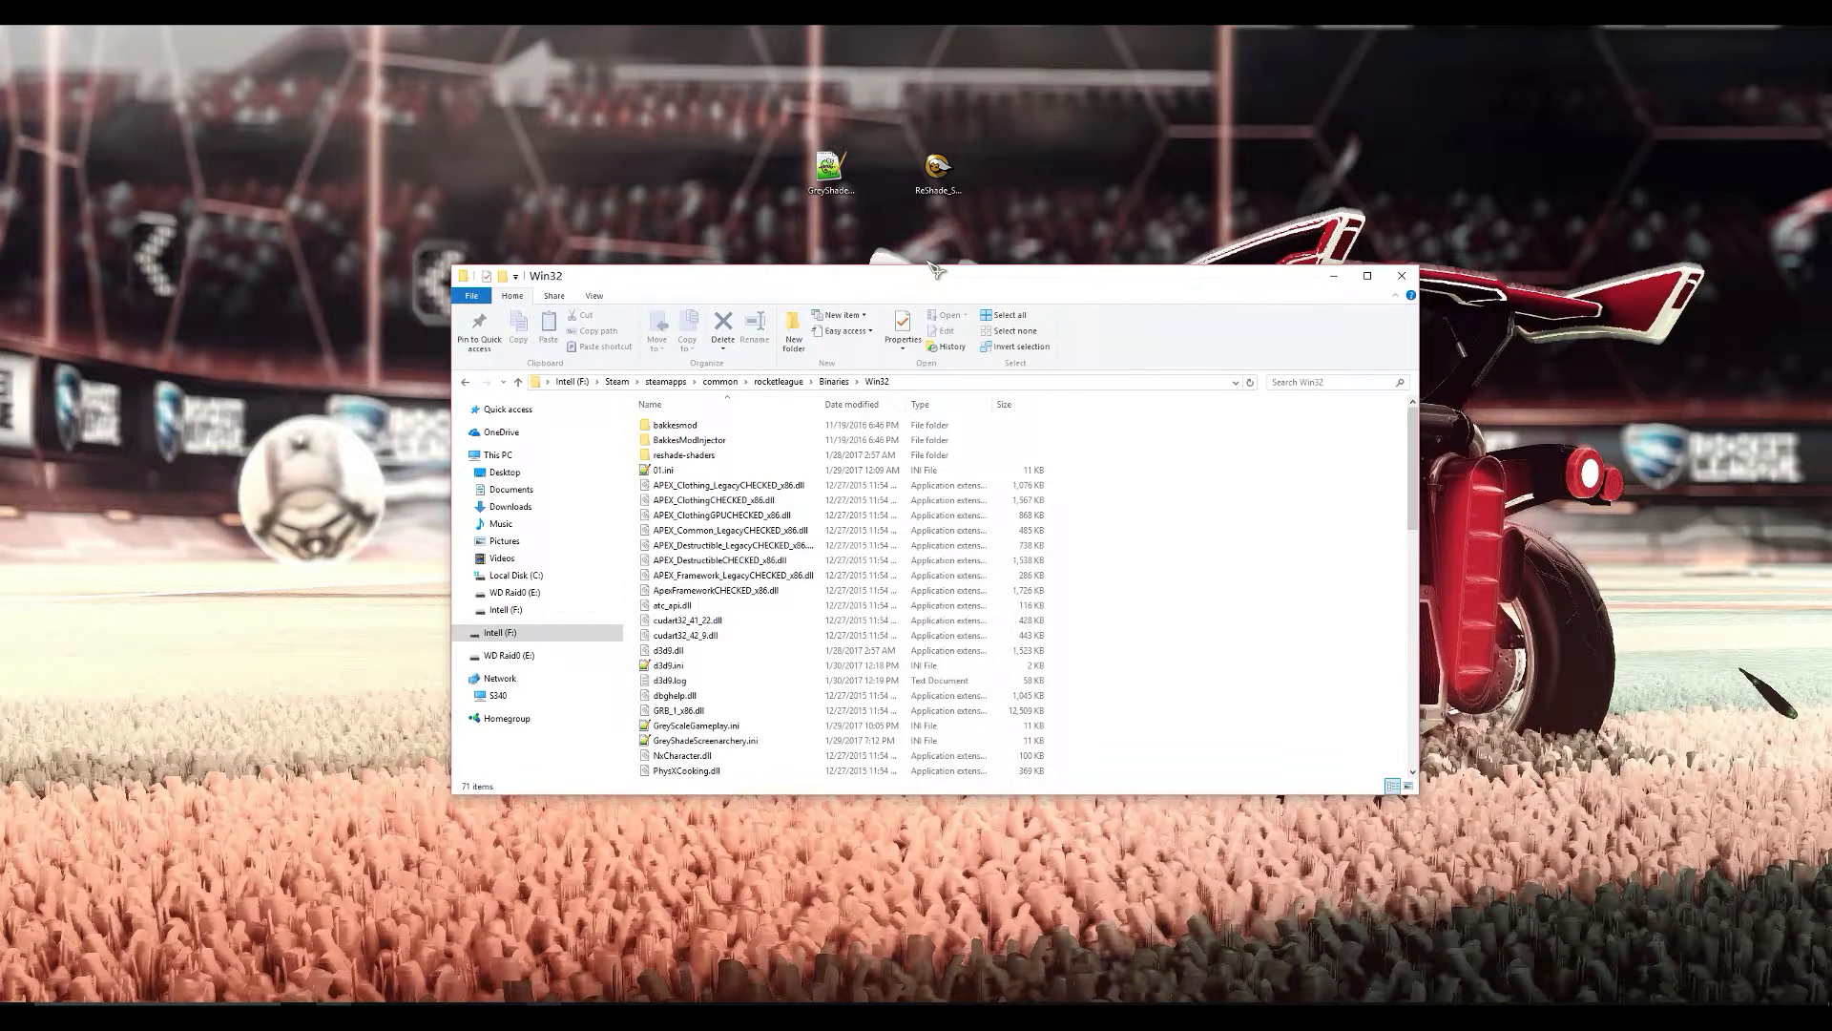
Copy ReShade_Setup into Win32, replacing the old copy, and run the unverified installer
{"action": "left_click_drag", "start_coordinate": [938, 169], "coordinate": [1231, 472]}
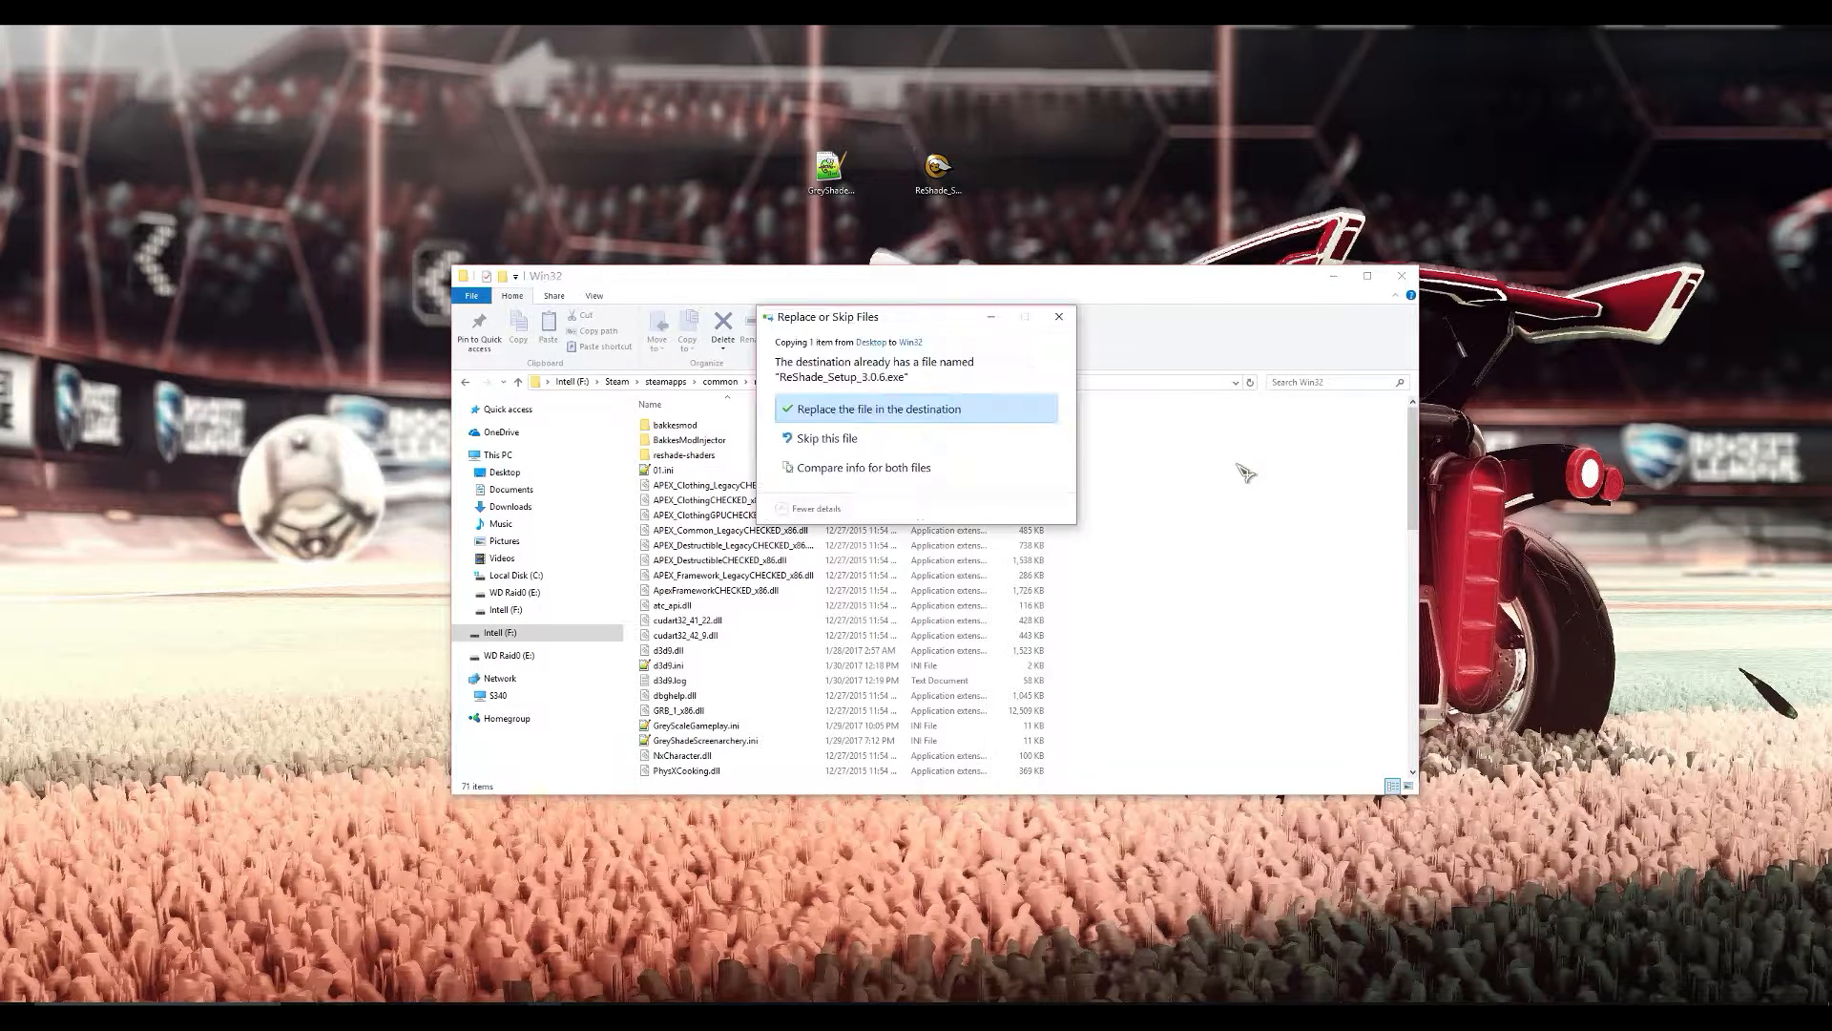
{"action": "left_click", "coordinate": [902, 440]}
{"action": "double_click", "coordinate": [695, 768]}
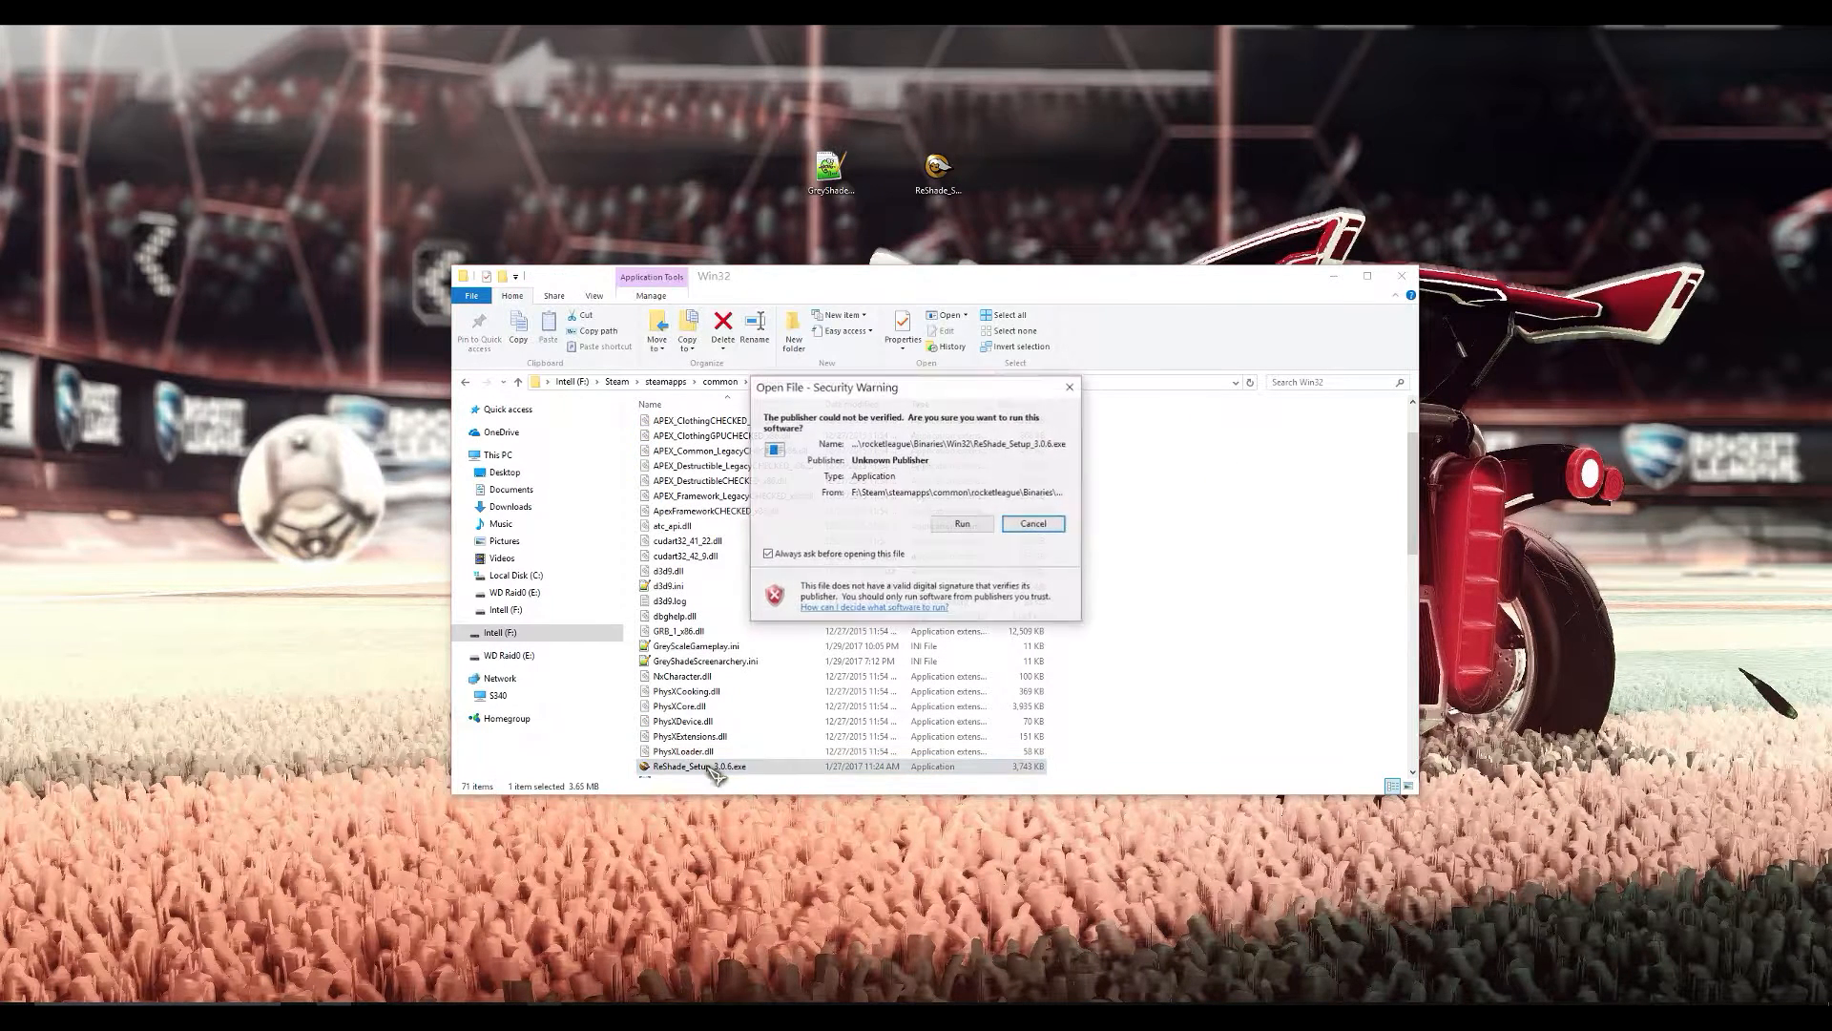
{"action": "left_click", "coordinate": [963, 525]}
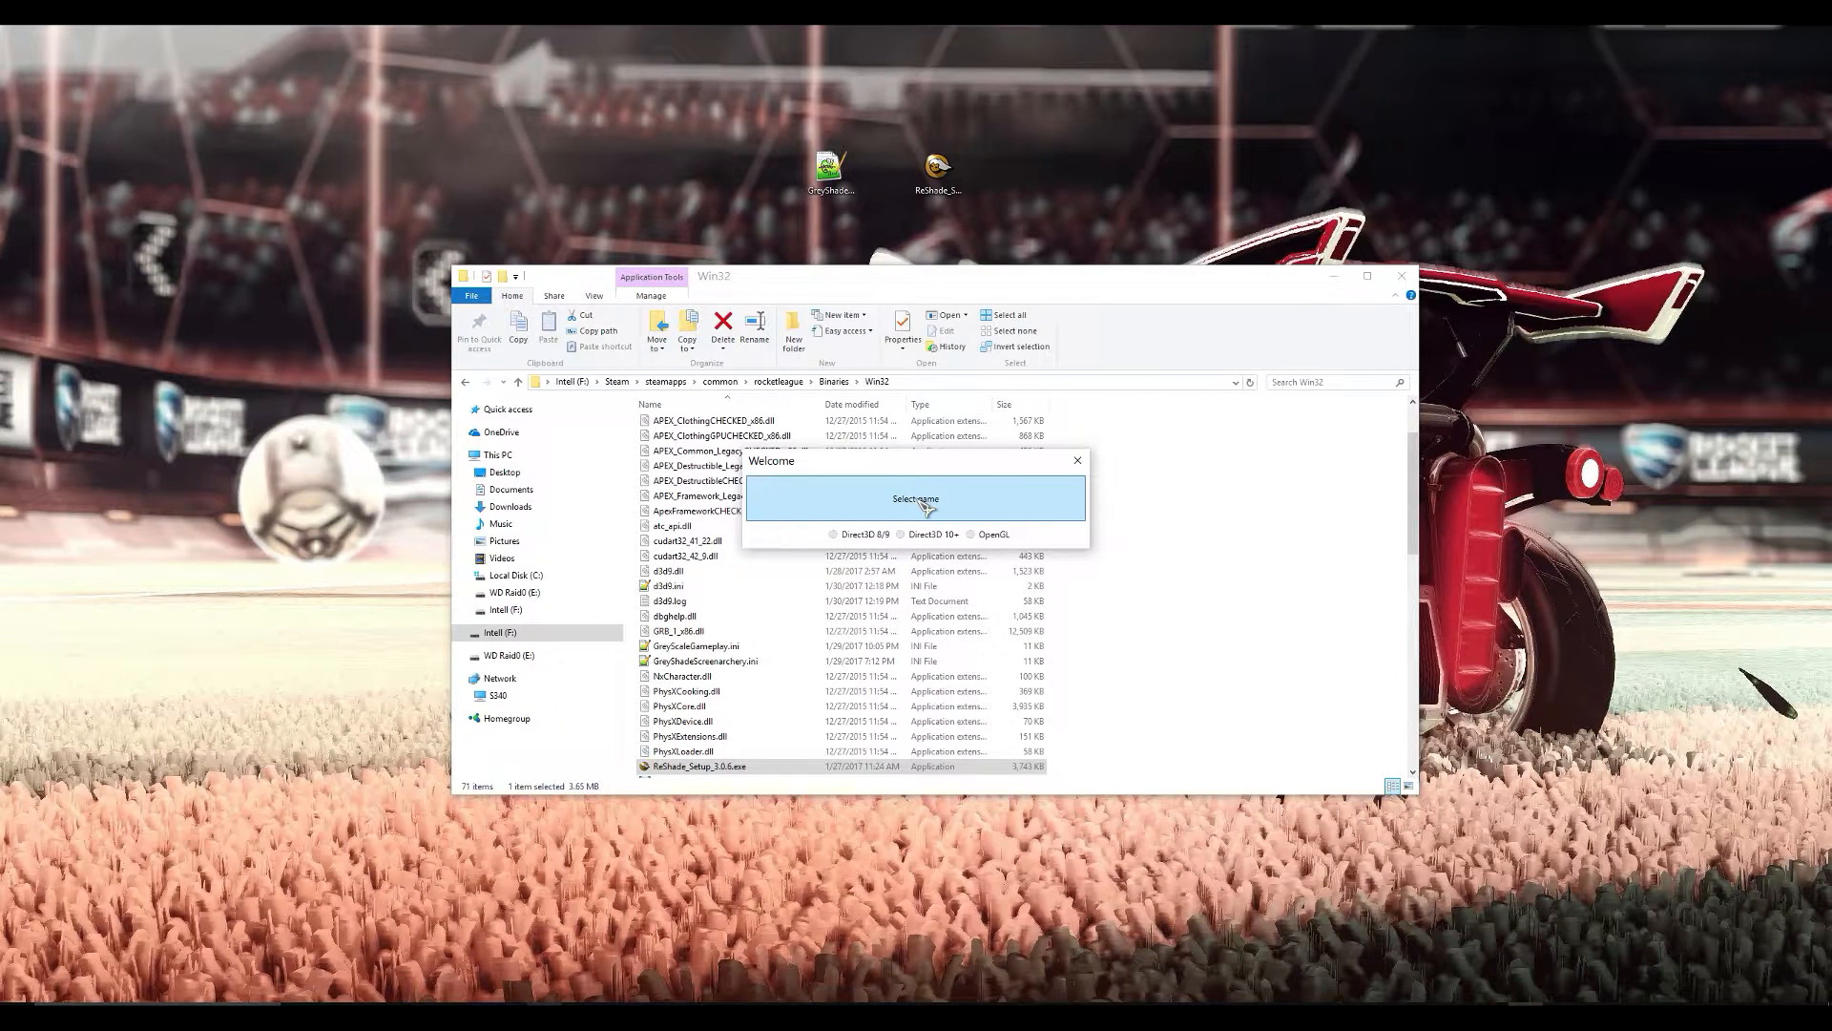
Select RocketLeague.exe as the game to install ReShade for
{"action": "left_click", "coordinate": [928, 504]}
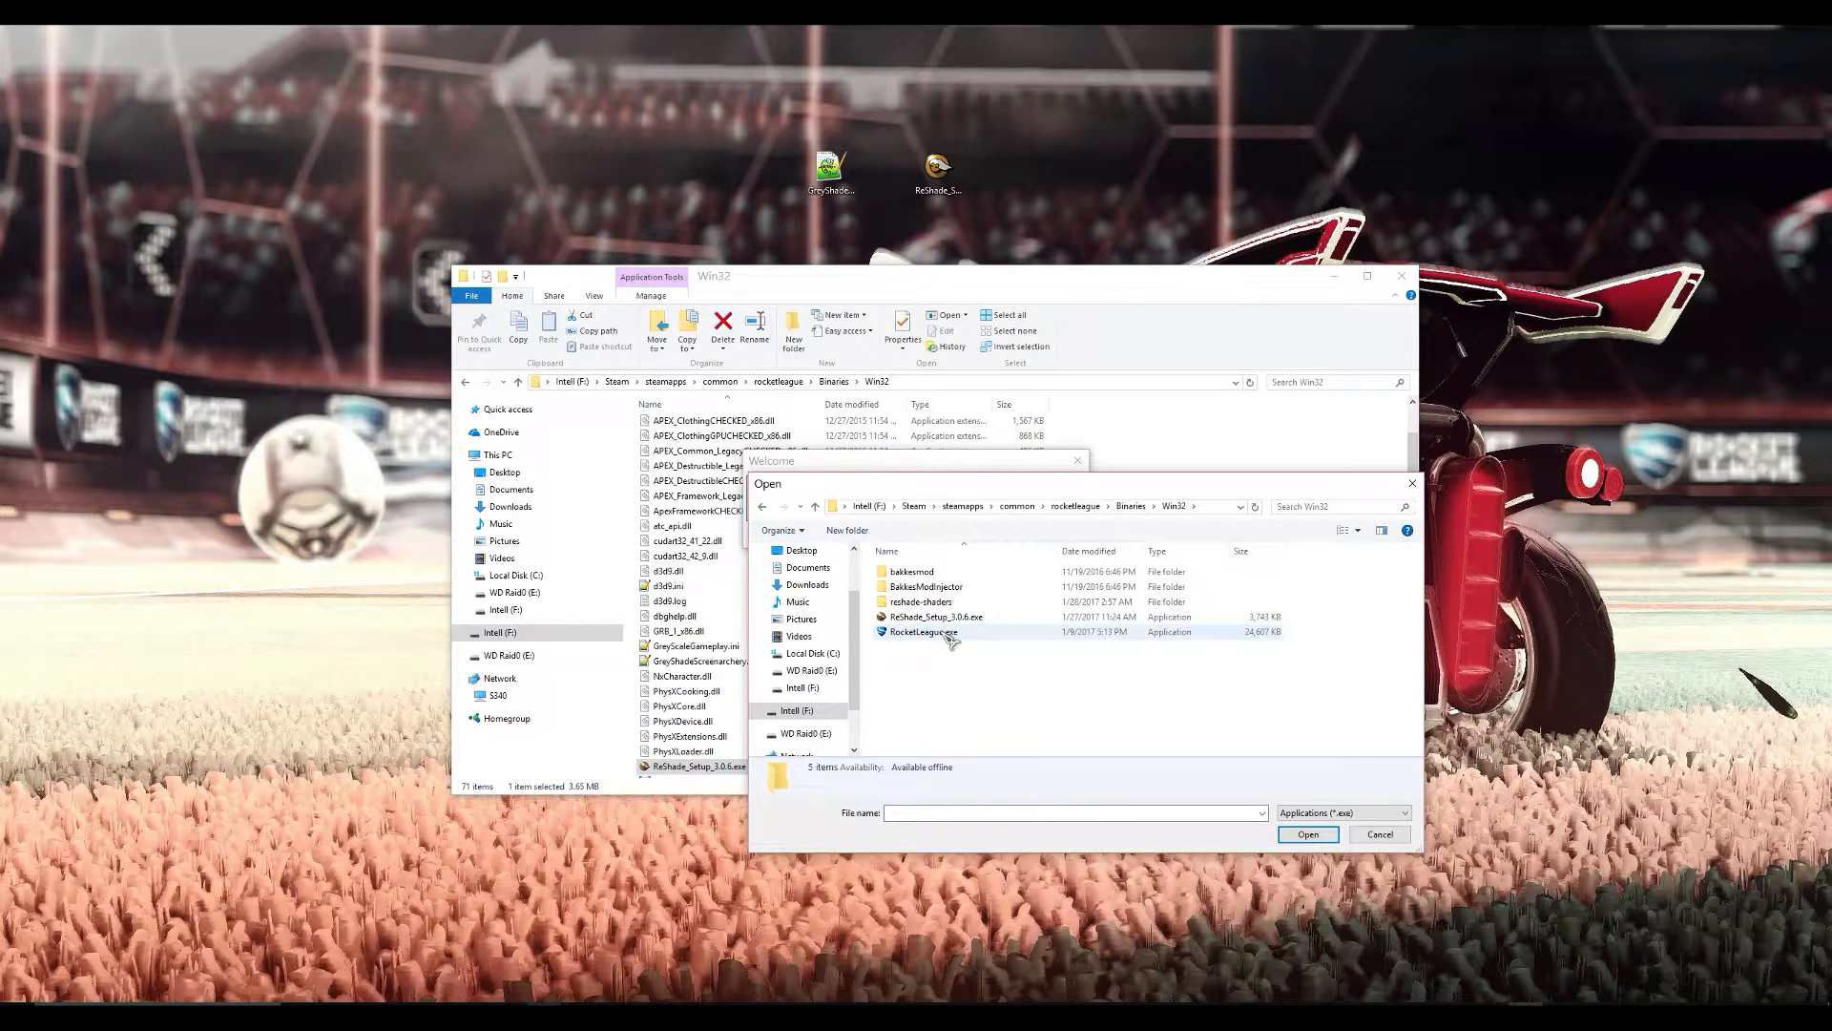
{"action": "double_click", "coordinate": [950, 633]}
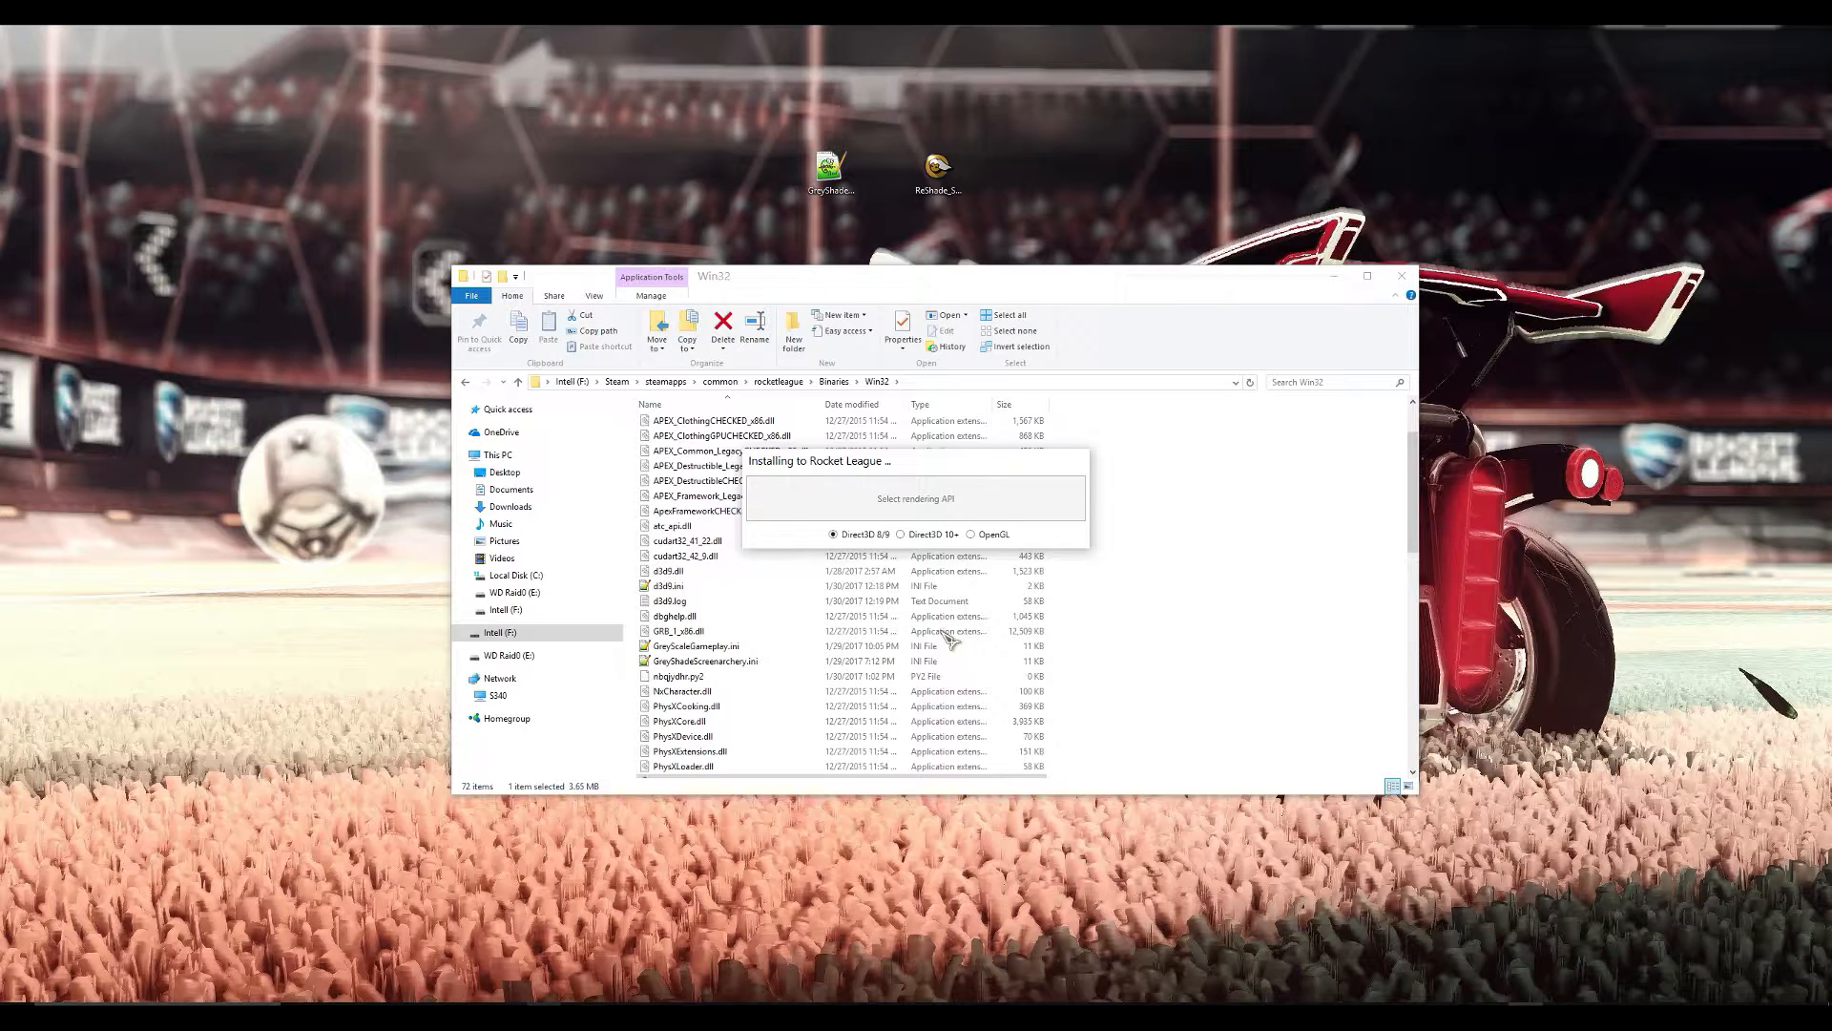
Choose Direct3D 9 as the rendering API and keep the existing ReShade installation
{"action": "left_click", "coordinate": [912, 532]}
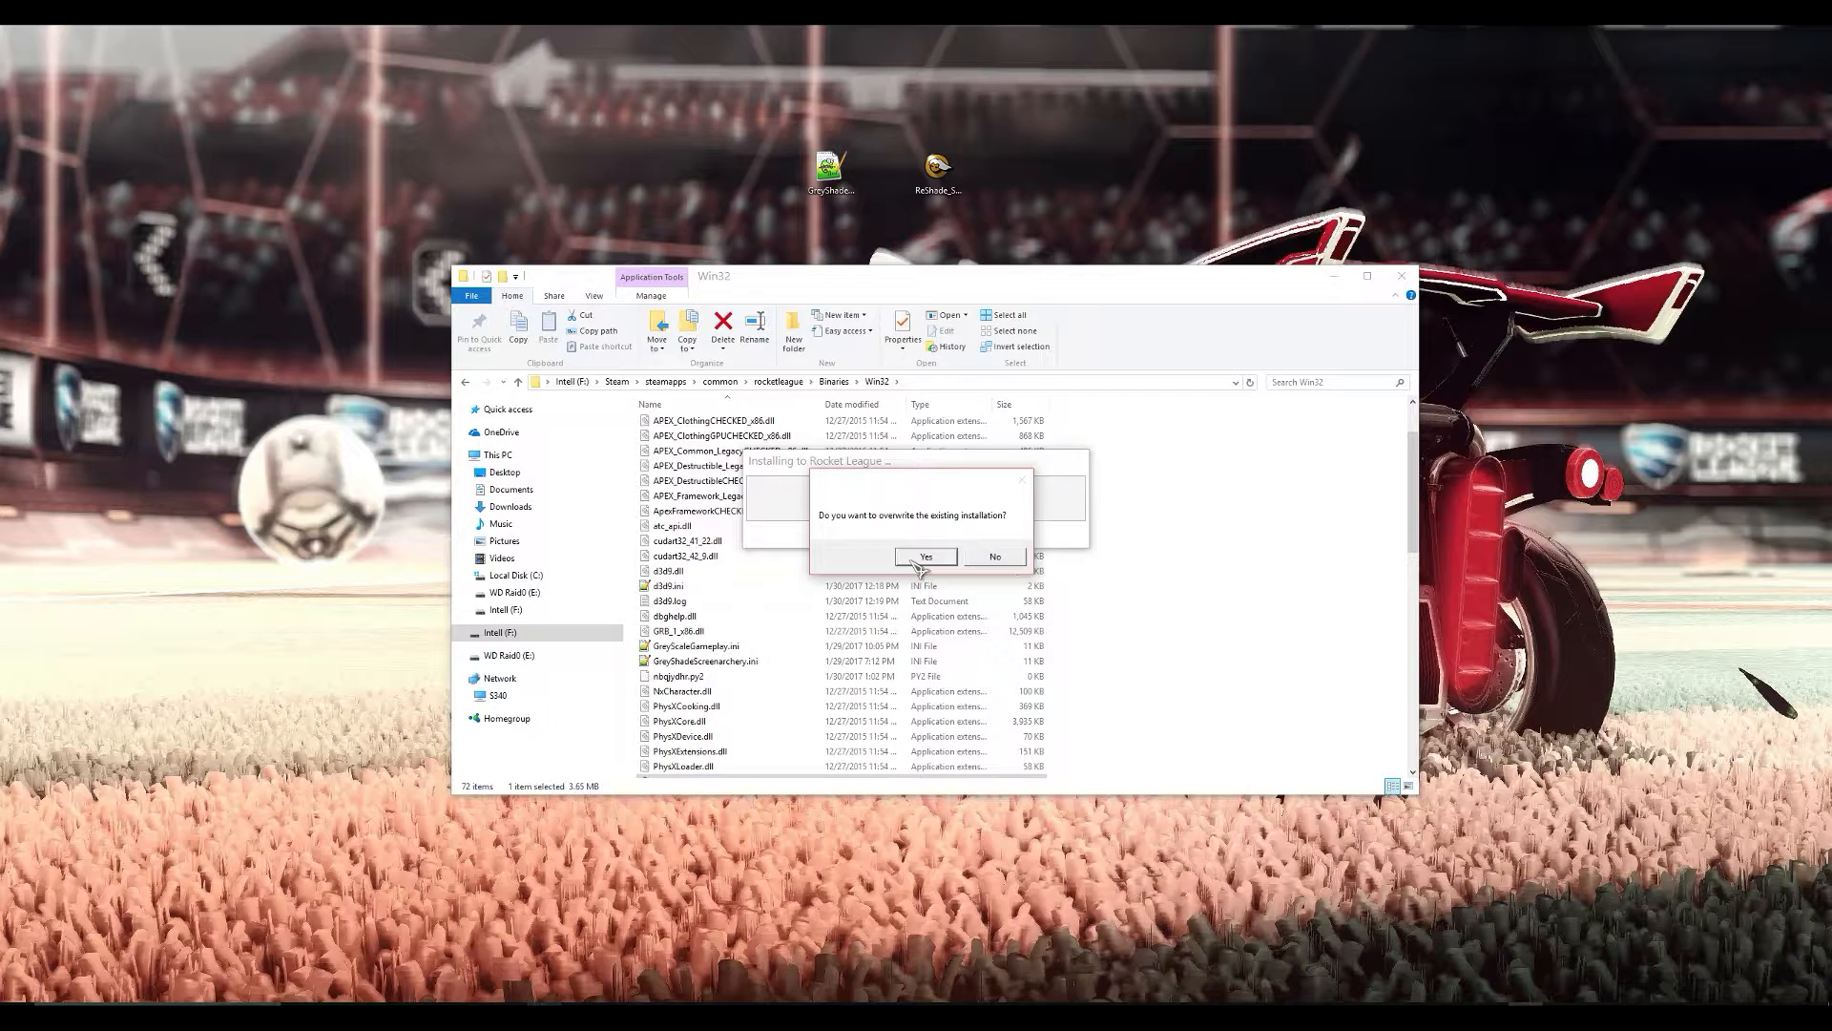
{"action": "left_click", "coordinate": [998, 556]}
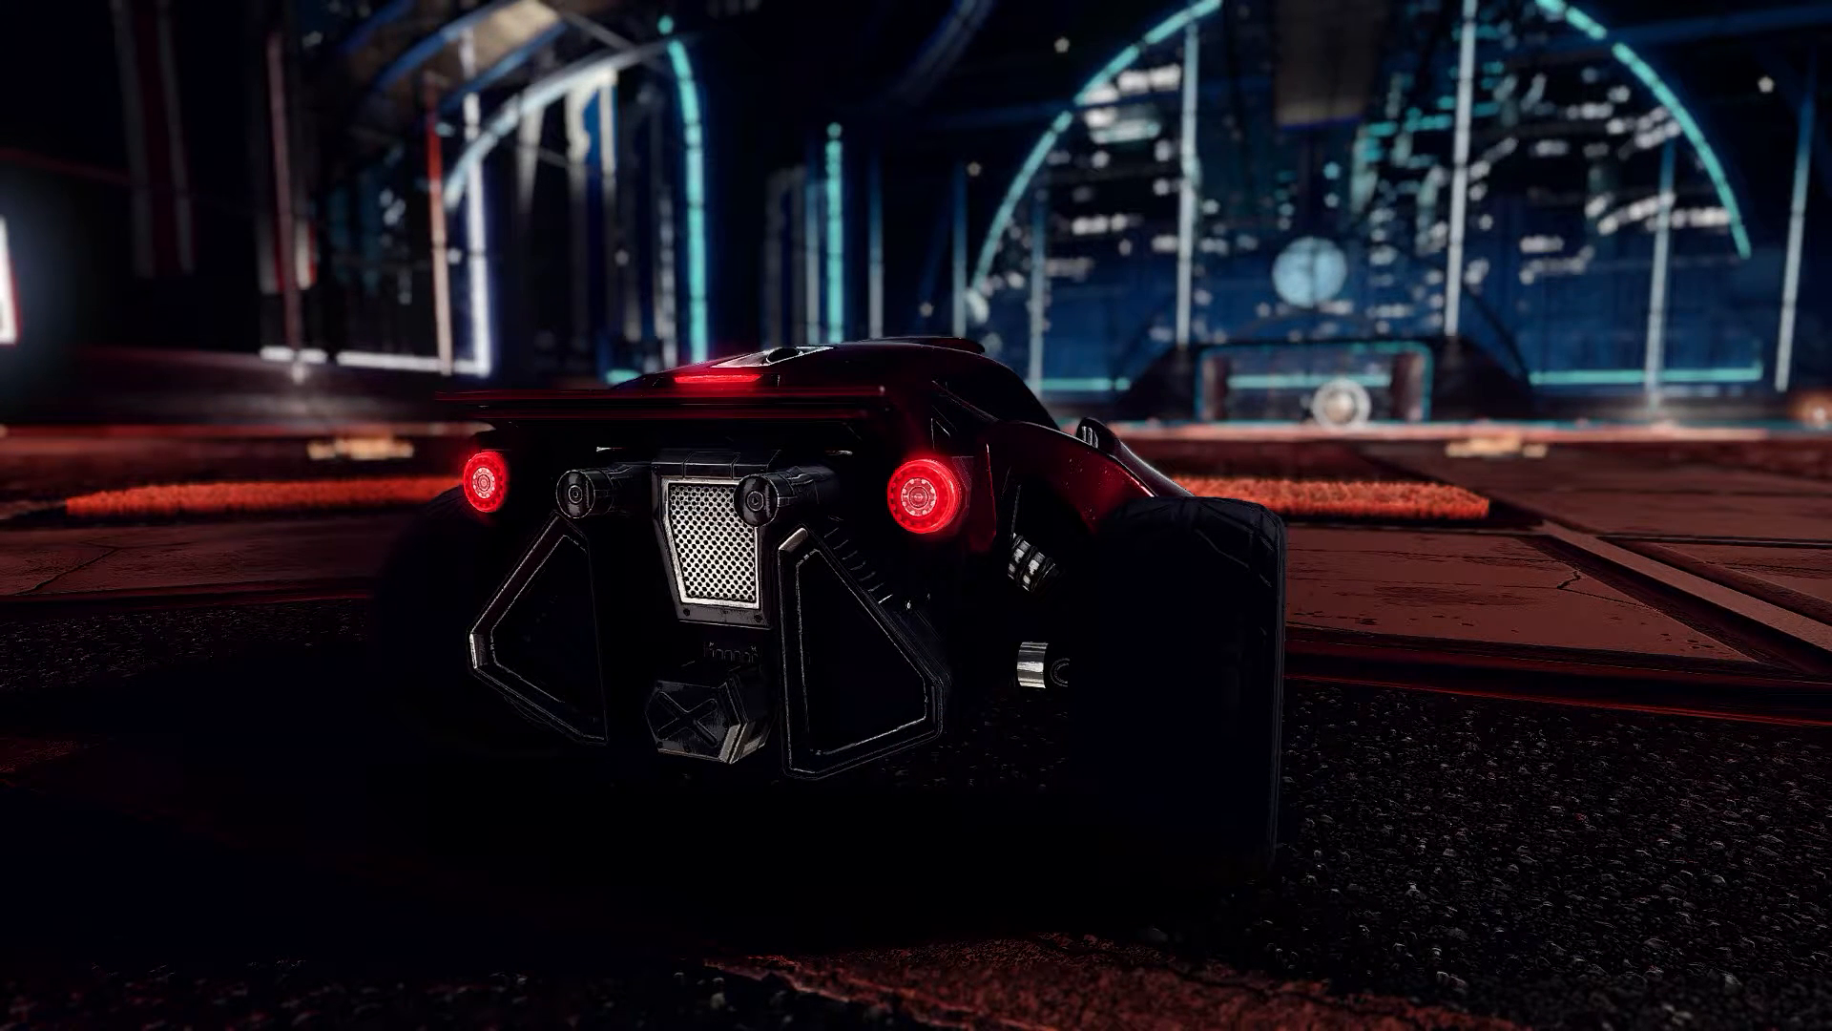
Bring up the ReShade overlay with Shift+F2 and load the GreyShadeScreenarchery.ini preset
{"action": "key", "text": "shift+F2"}
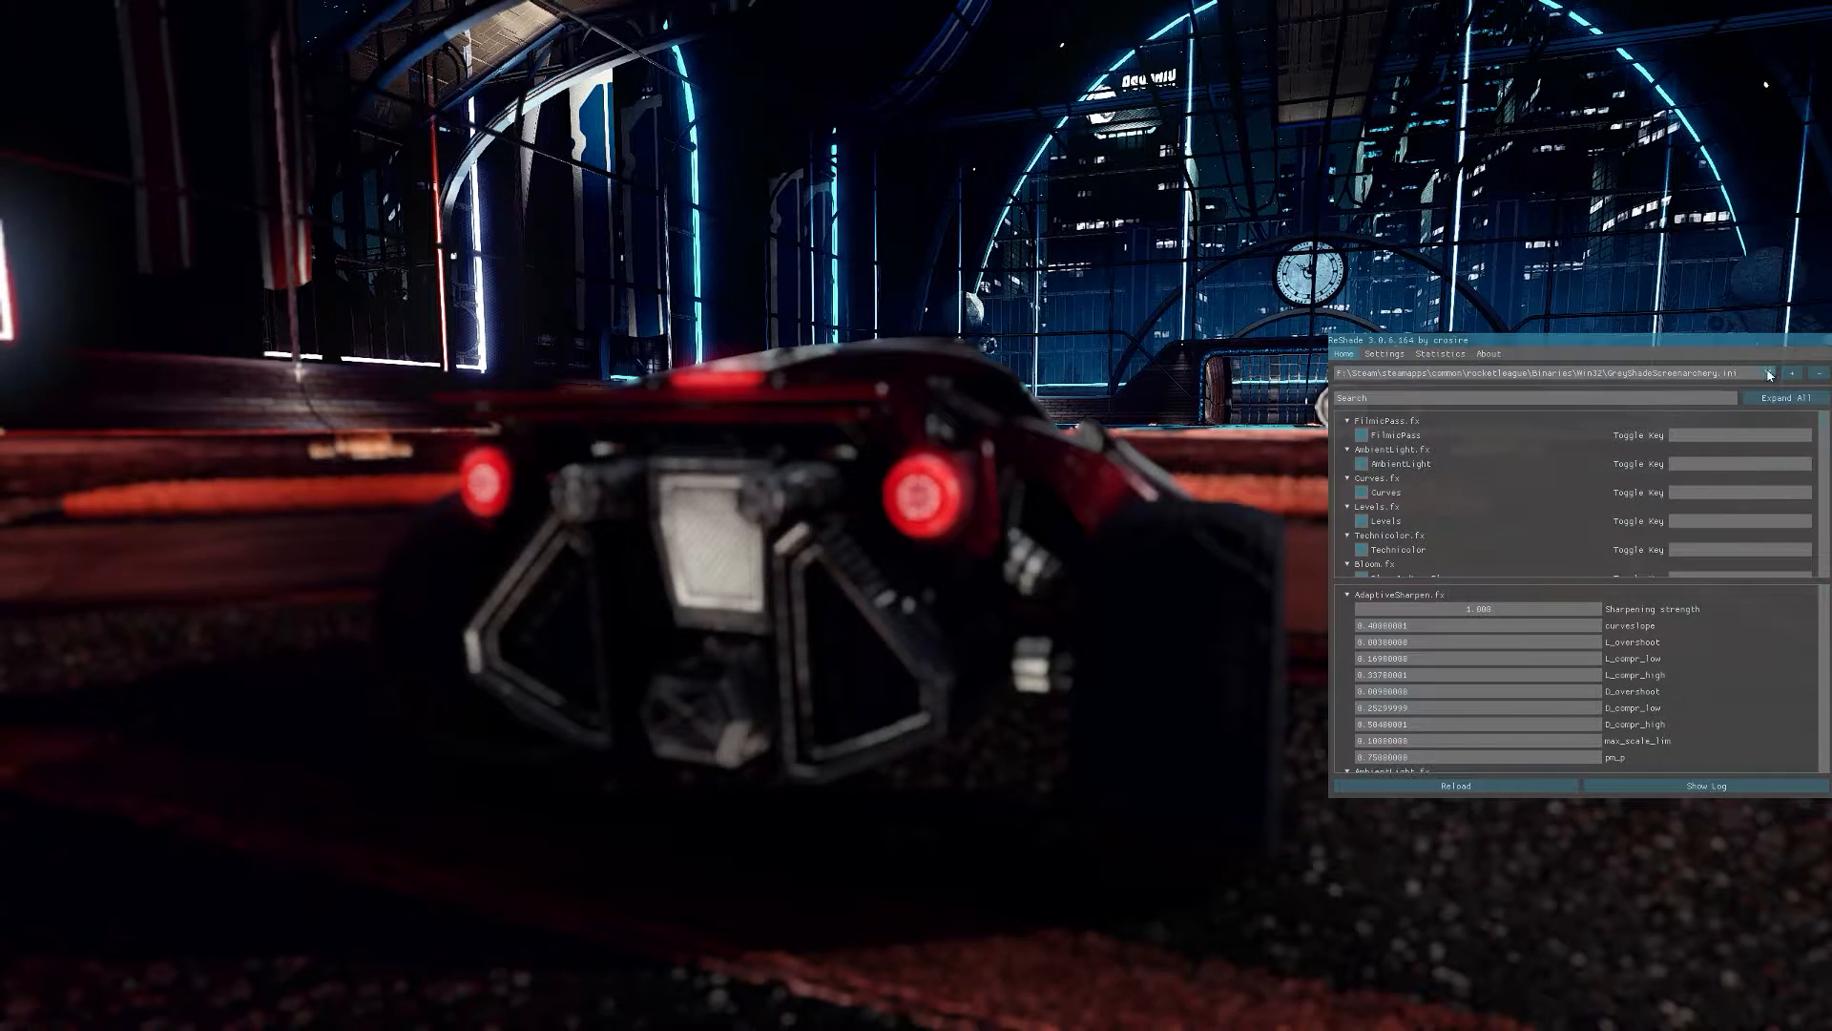
{"action": "left_click", "coordinate": [1769, 373]}
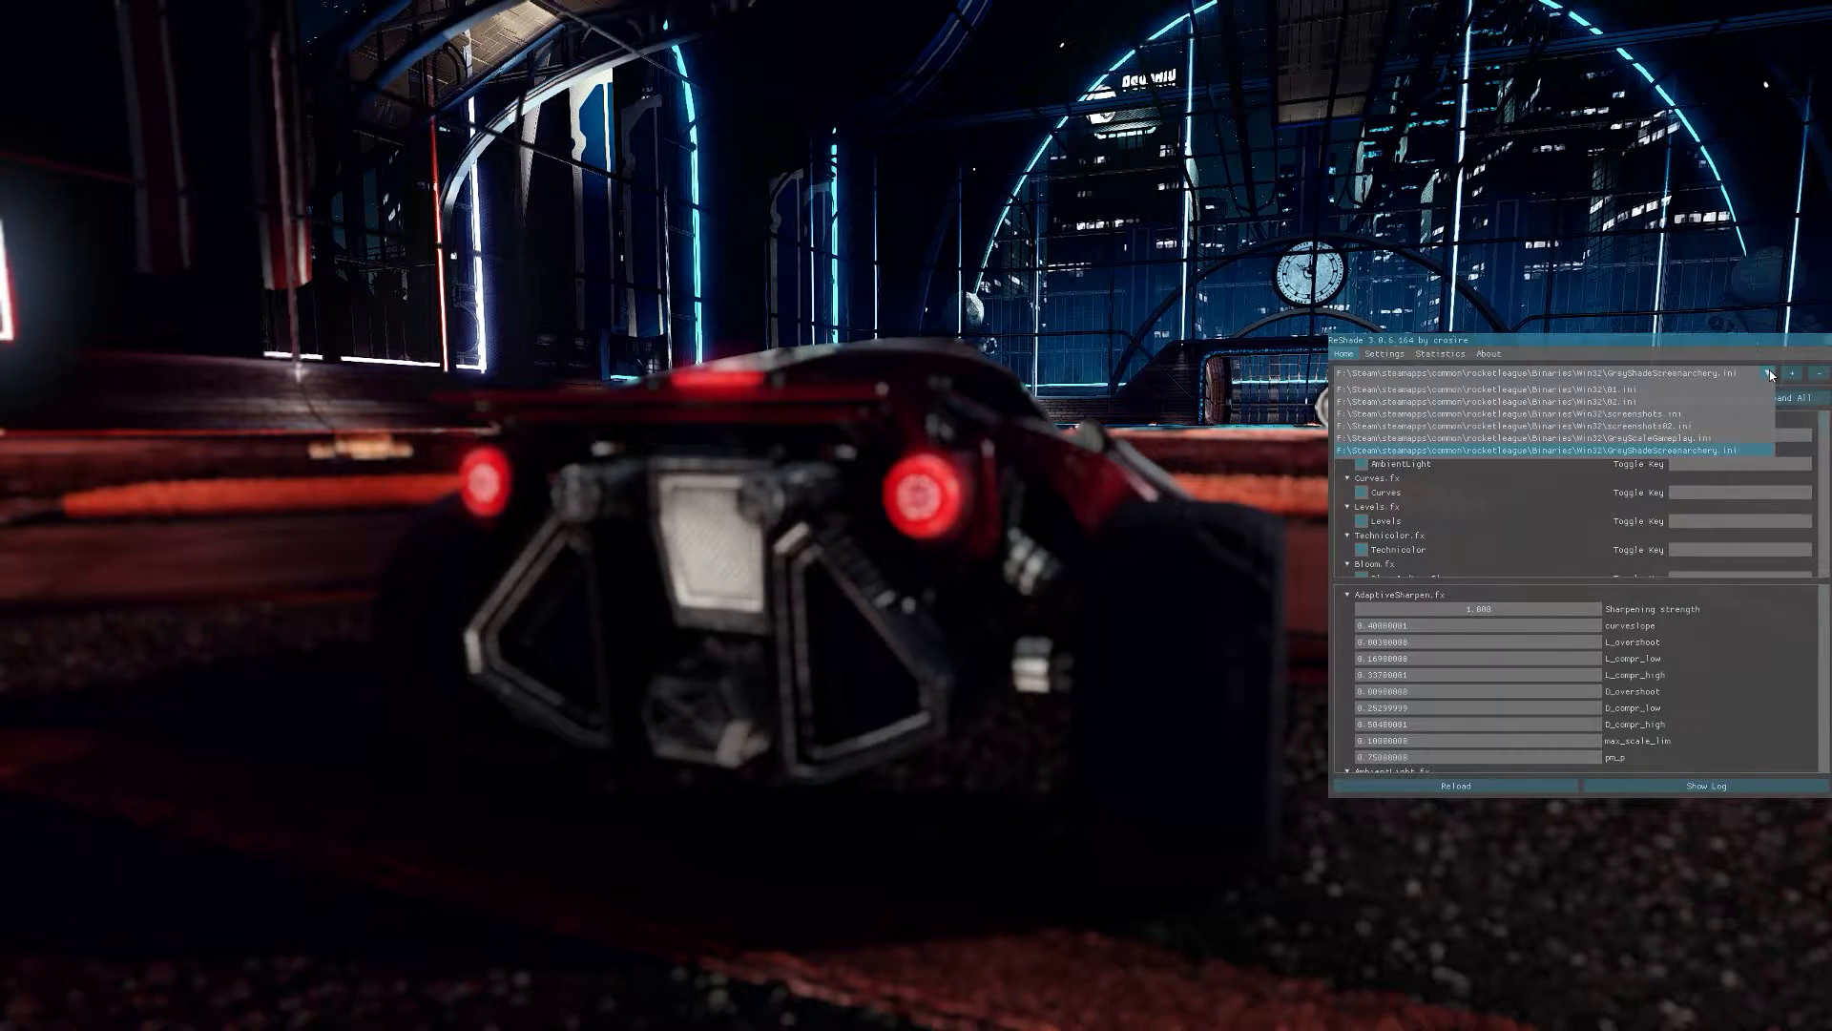
{"action": "left_click", "coordinate": [1553, 450]}
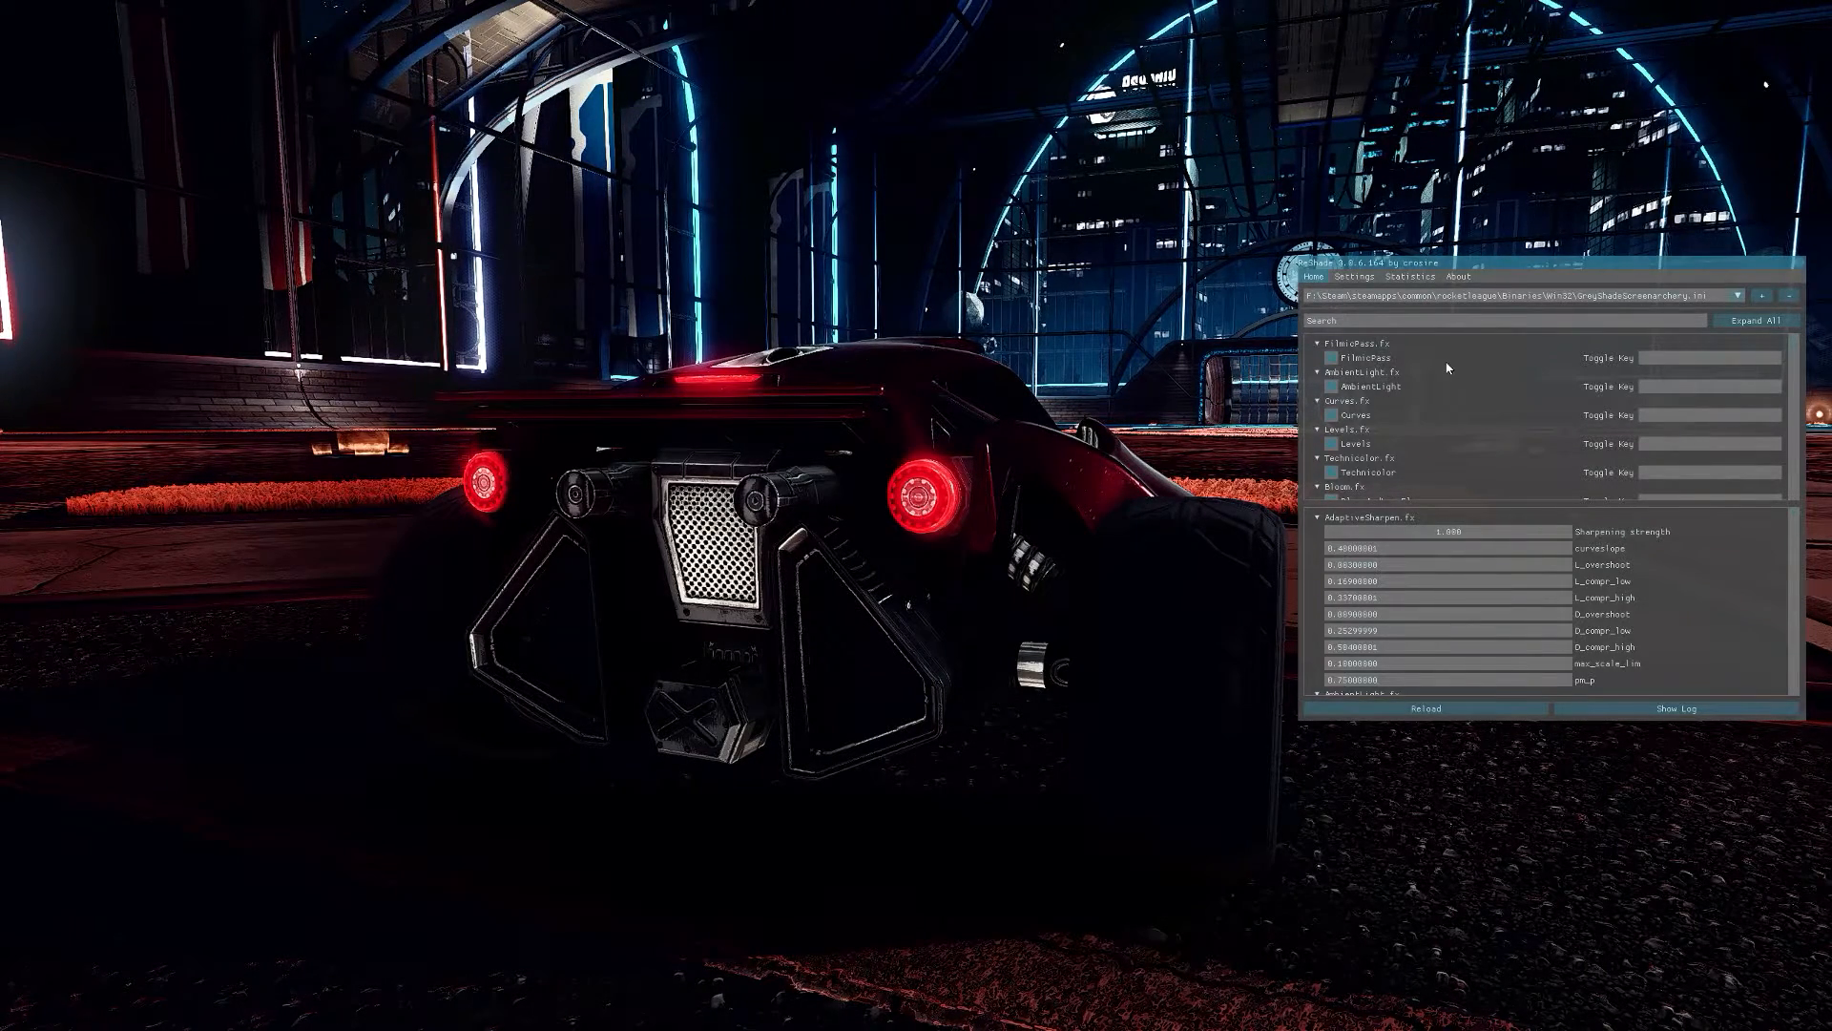
Review the Settings page, then toggle effects with Scroll Lock to compare and reopen the overlay
{"action": "left_click", "coordinate": [1354, 275]}
{"action": "mouse_move", "coordinate": [1468, 311]}
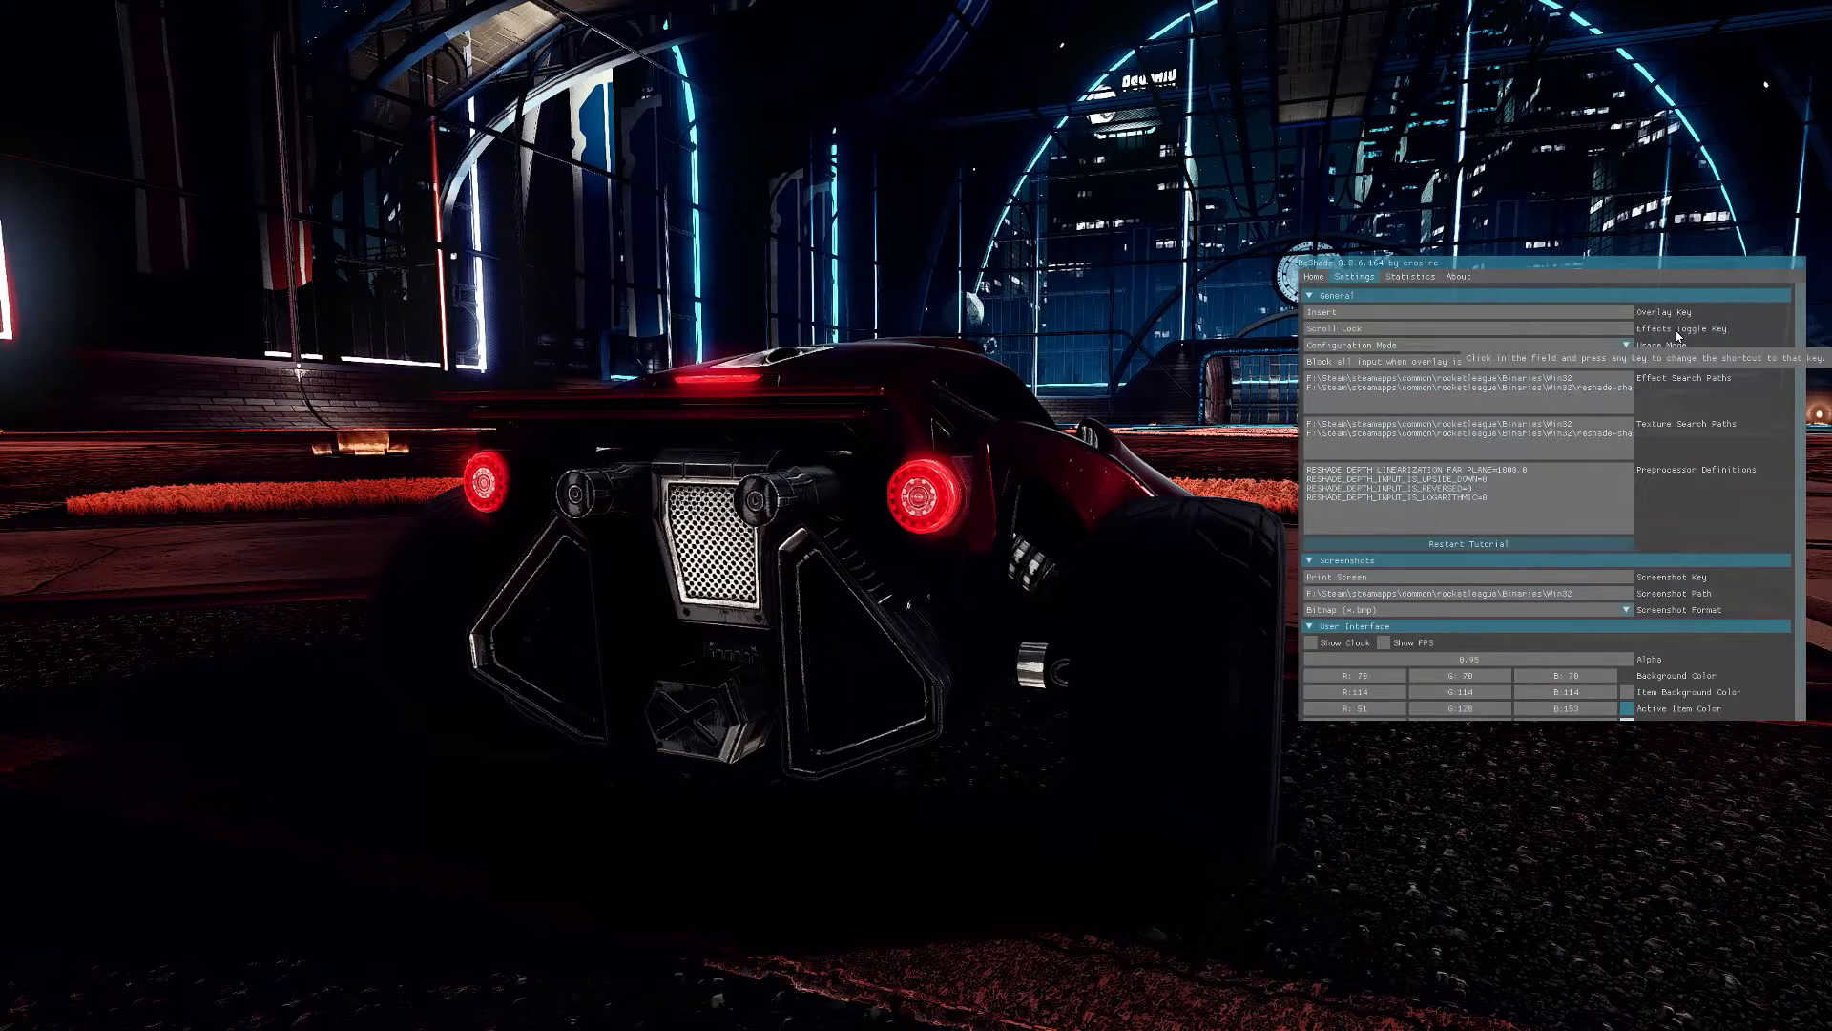
{"action": "key", "text": "Insert"}
{"action": "key", "text": "Scroll_Lock"}
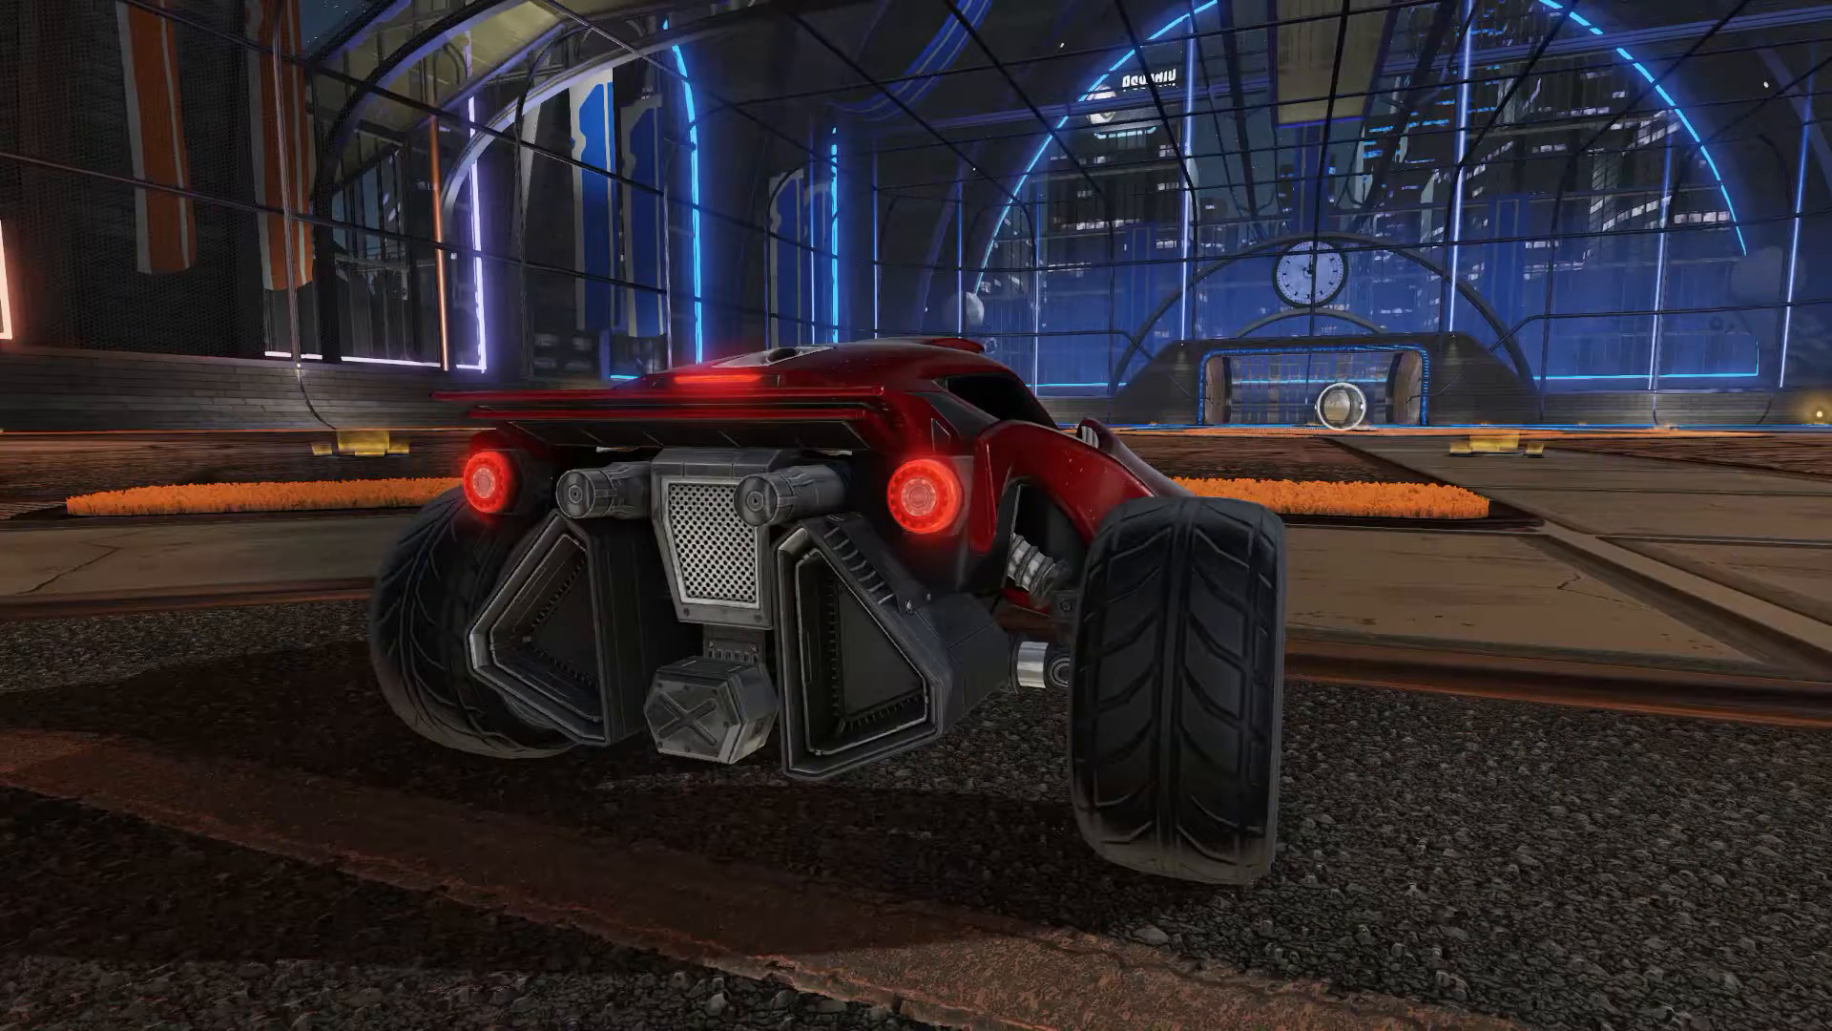
{"action": "key", "text": "Scroll_Lock"}
{"action": "key", "text": "Scroll_Lock"}
{"action": "key", "text": "Scroll_Lock"}
{"action": "key", "text": "Insert"}
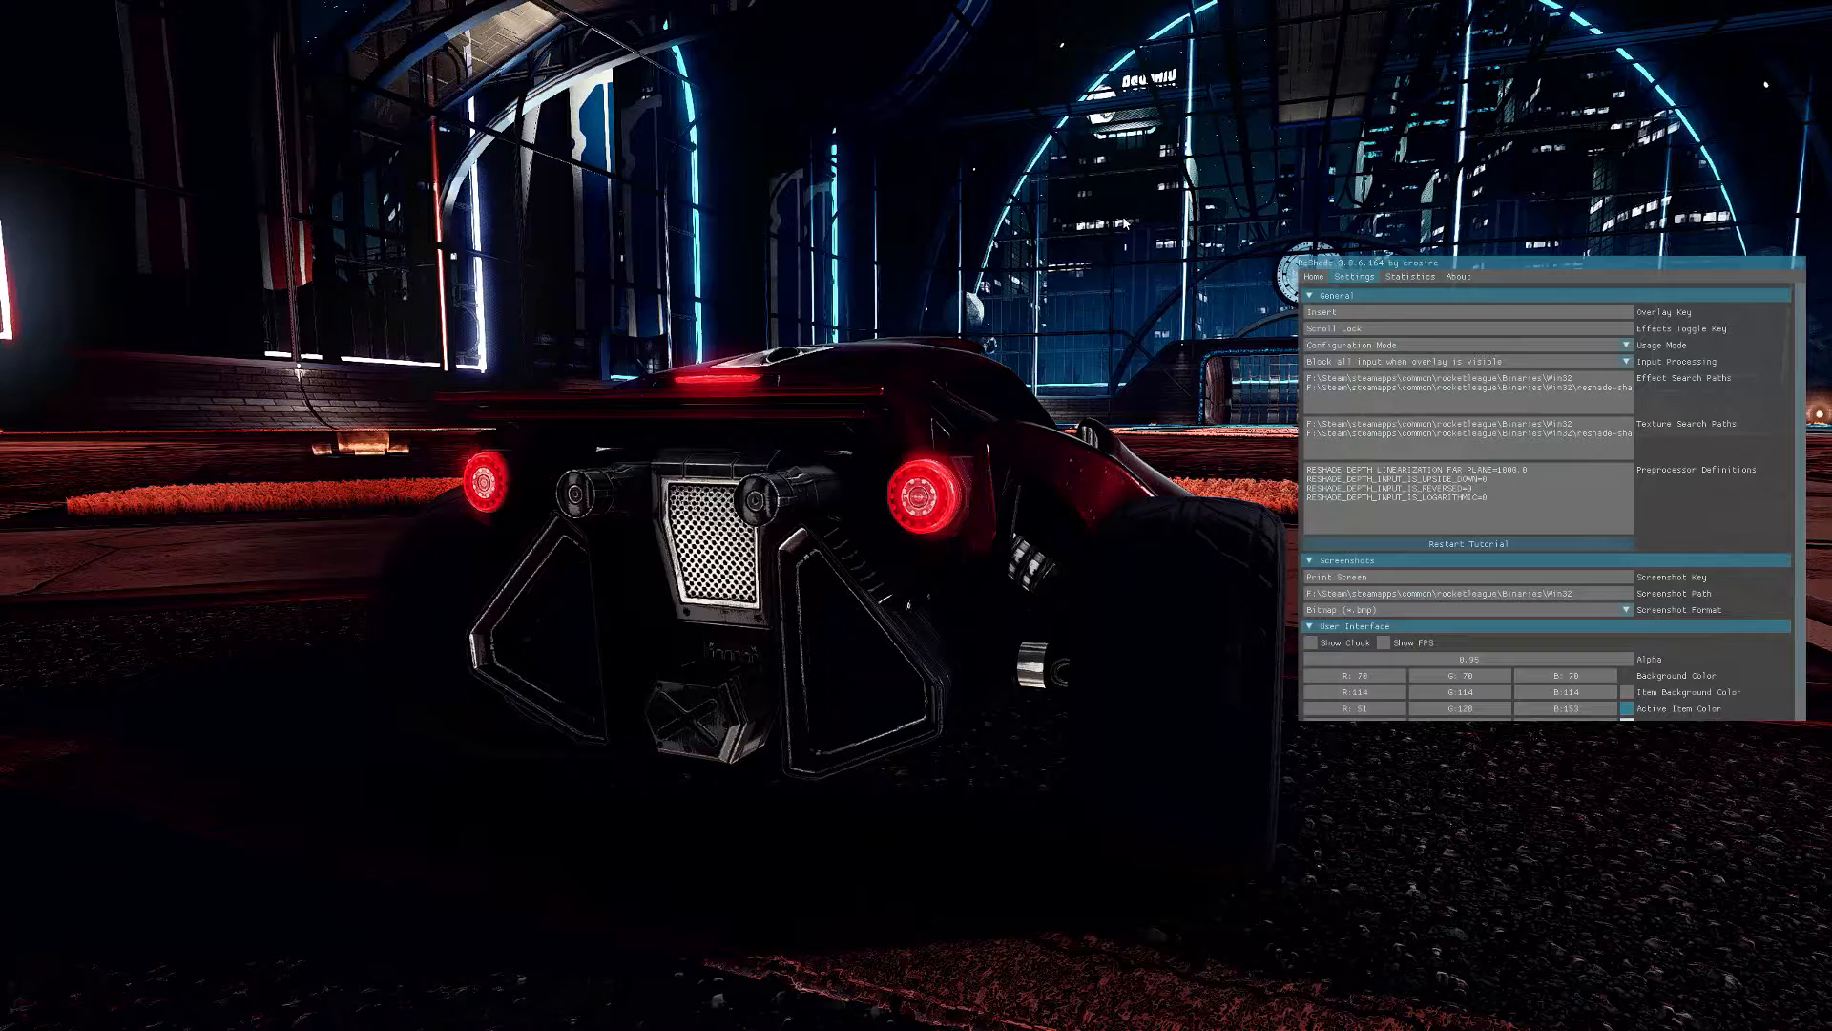
Return to the Home effects list, try SMAA on and off, and enable Technicolor2
{"action": "left_click", "coordinate": [1316, 277]}
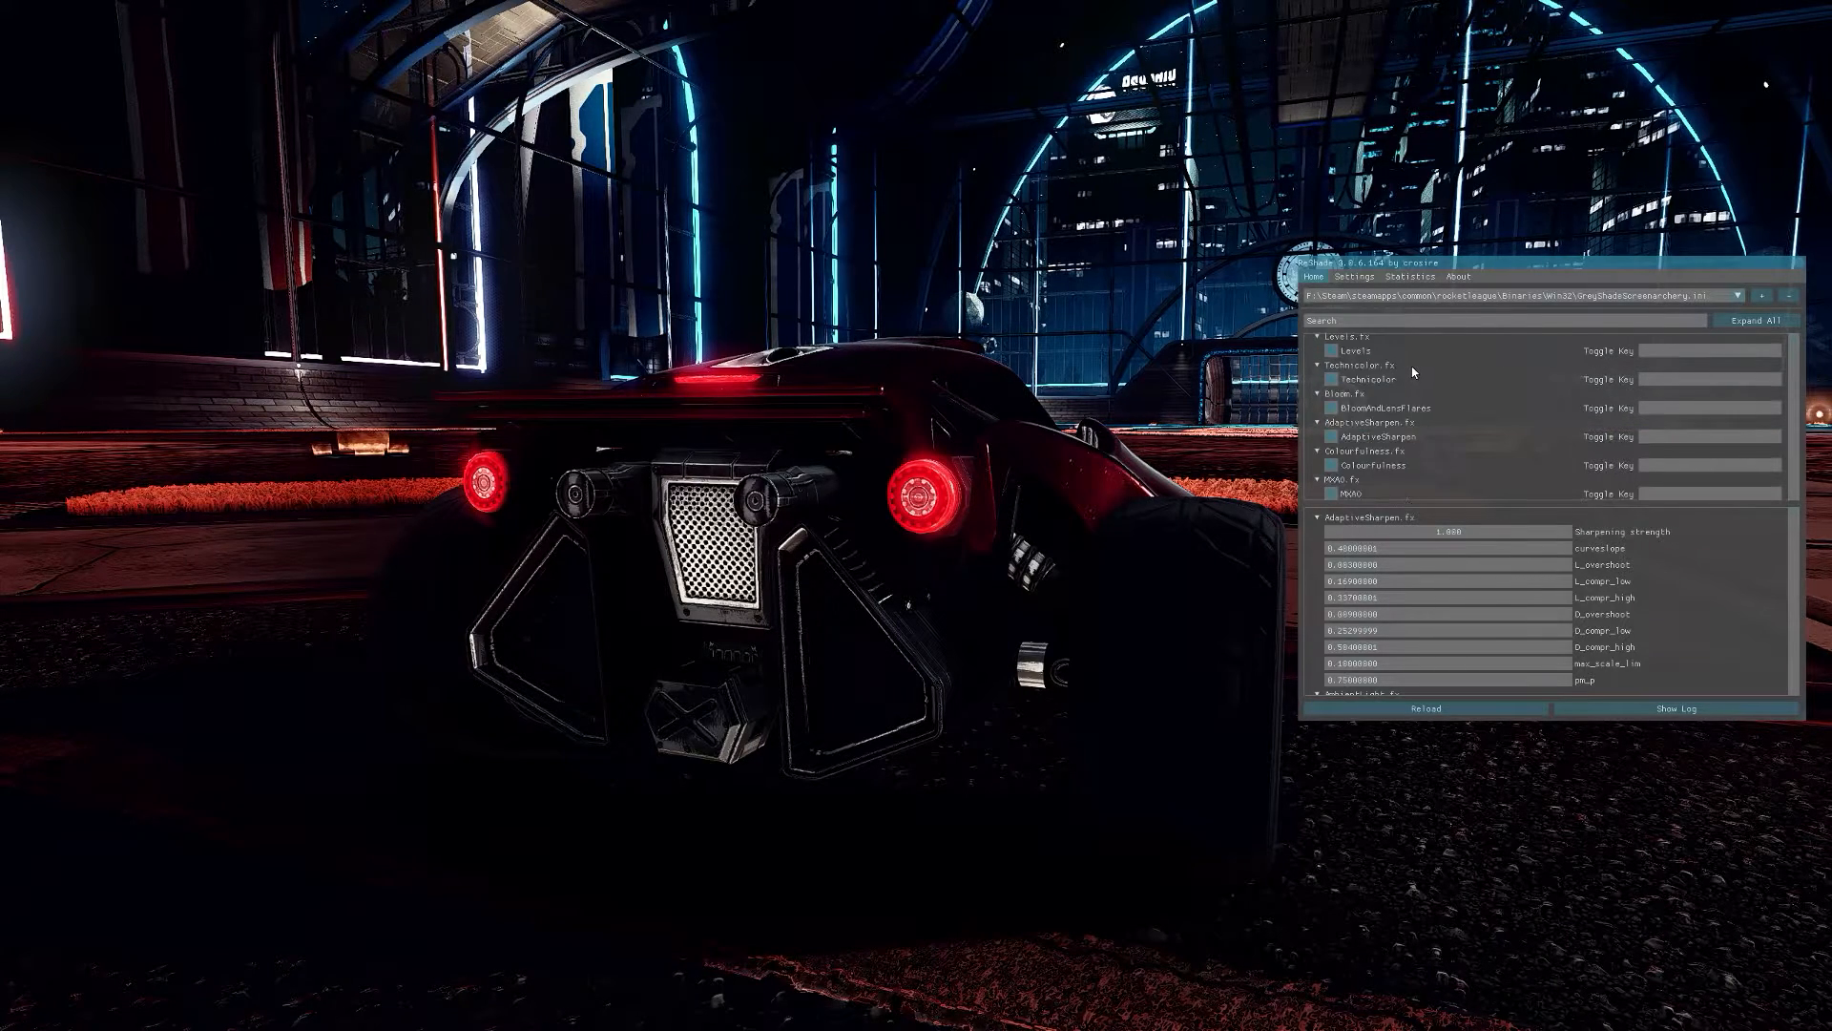
{"action": "scroll", "coordinate": [1419, 406], "scroll_direction": "down", "scroll_amount": 2}
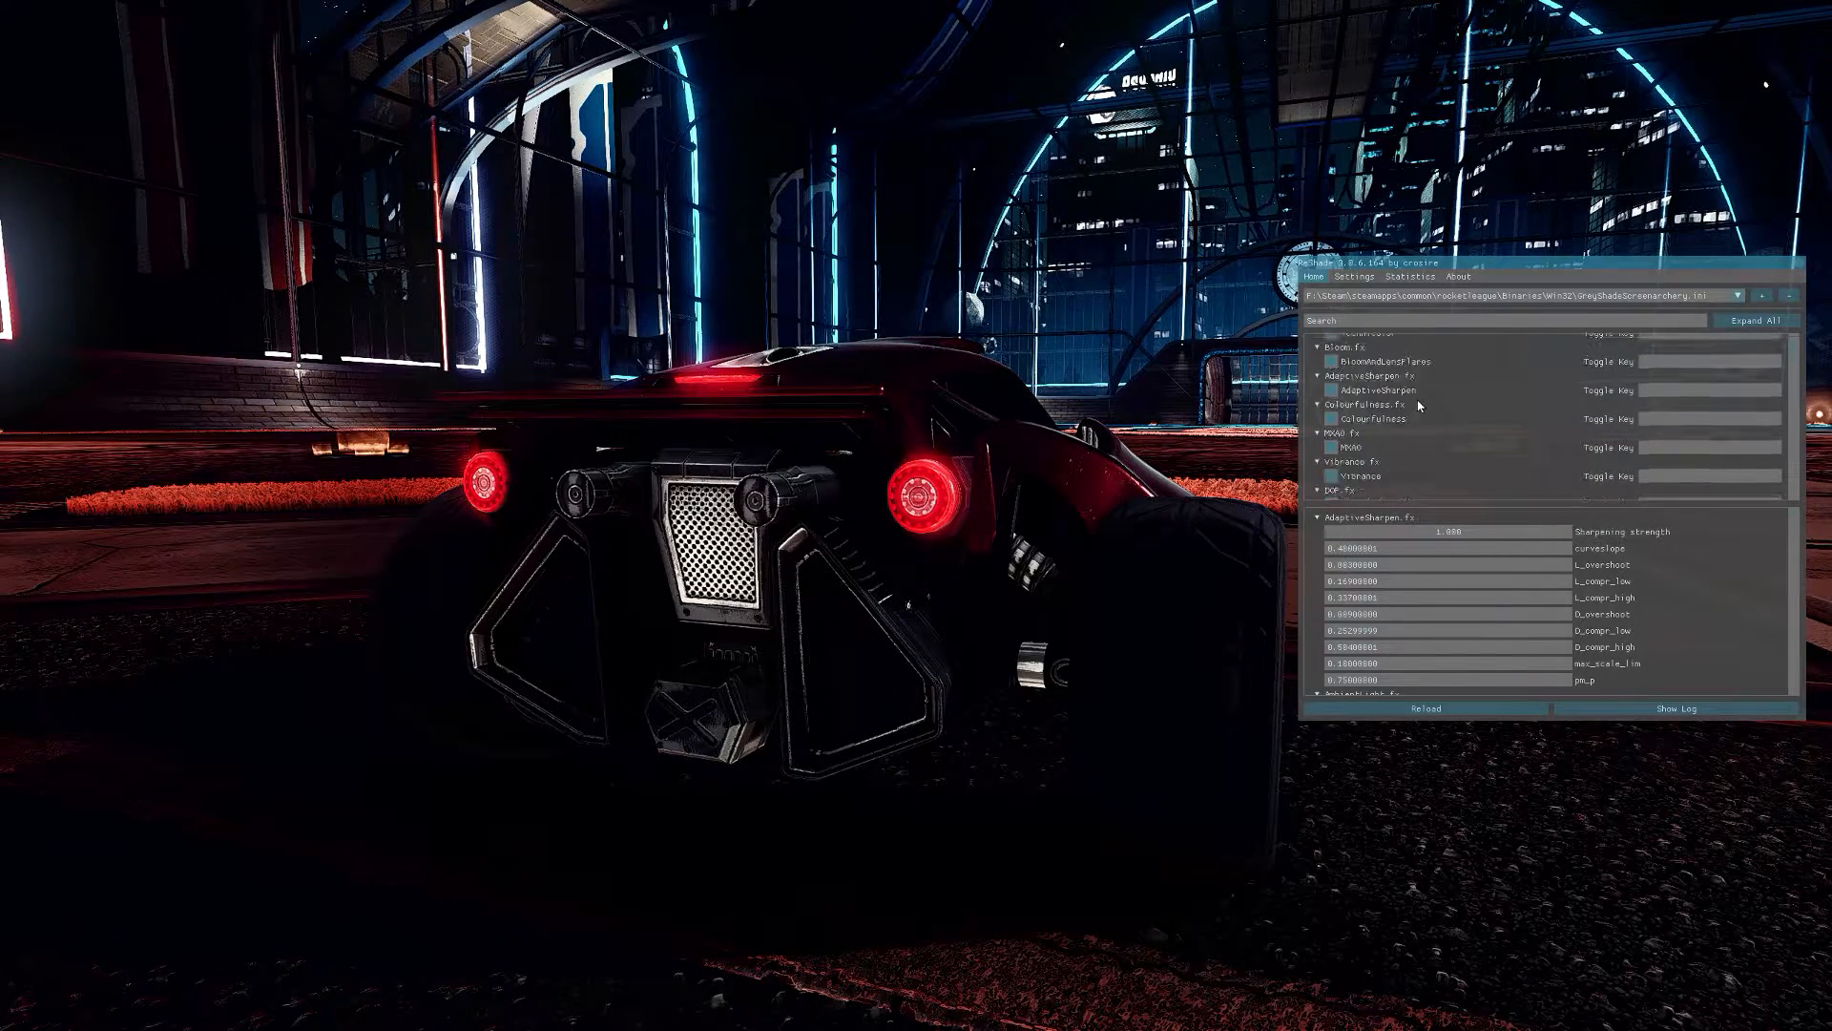
{"action": "scroll", "coordinate": [1419, 406], "scroll_direction": "down", "scroll_amount": 2}
{"action": "scroll", "coordinate": [1419, 405], "scroll_direction": "down", "scroll_amount": 2}
{"action": "scroll", "coordinate": [1419, 405], "scroll_direction": "down", "scroll_amount": 2}
{"action": "scroll", "coordinate": [1418, 405], "scroll_direction": "down", "scroll_amount": 2}
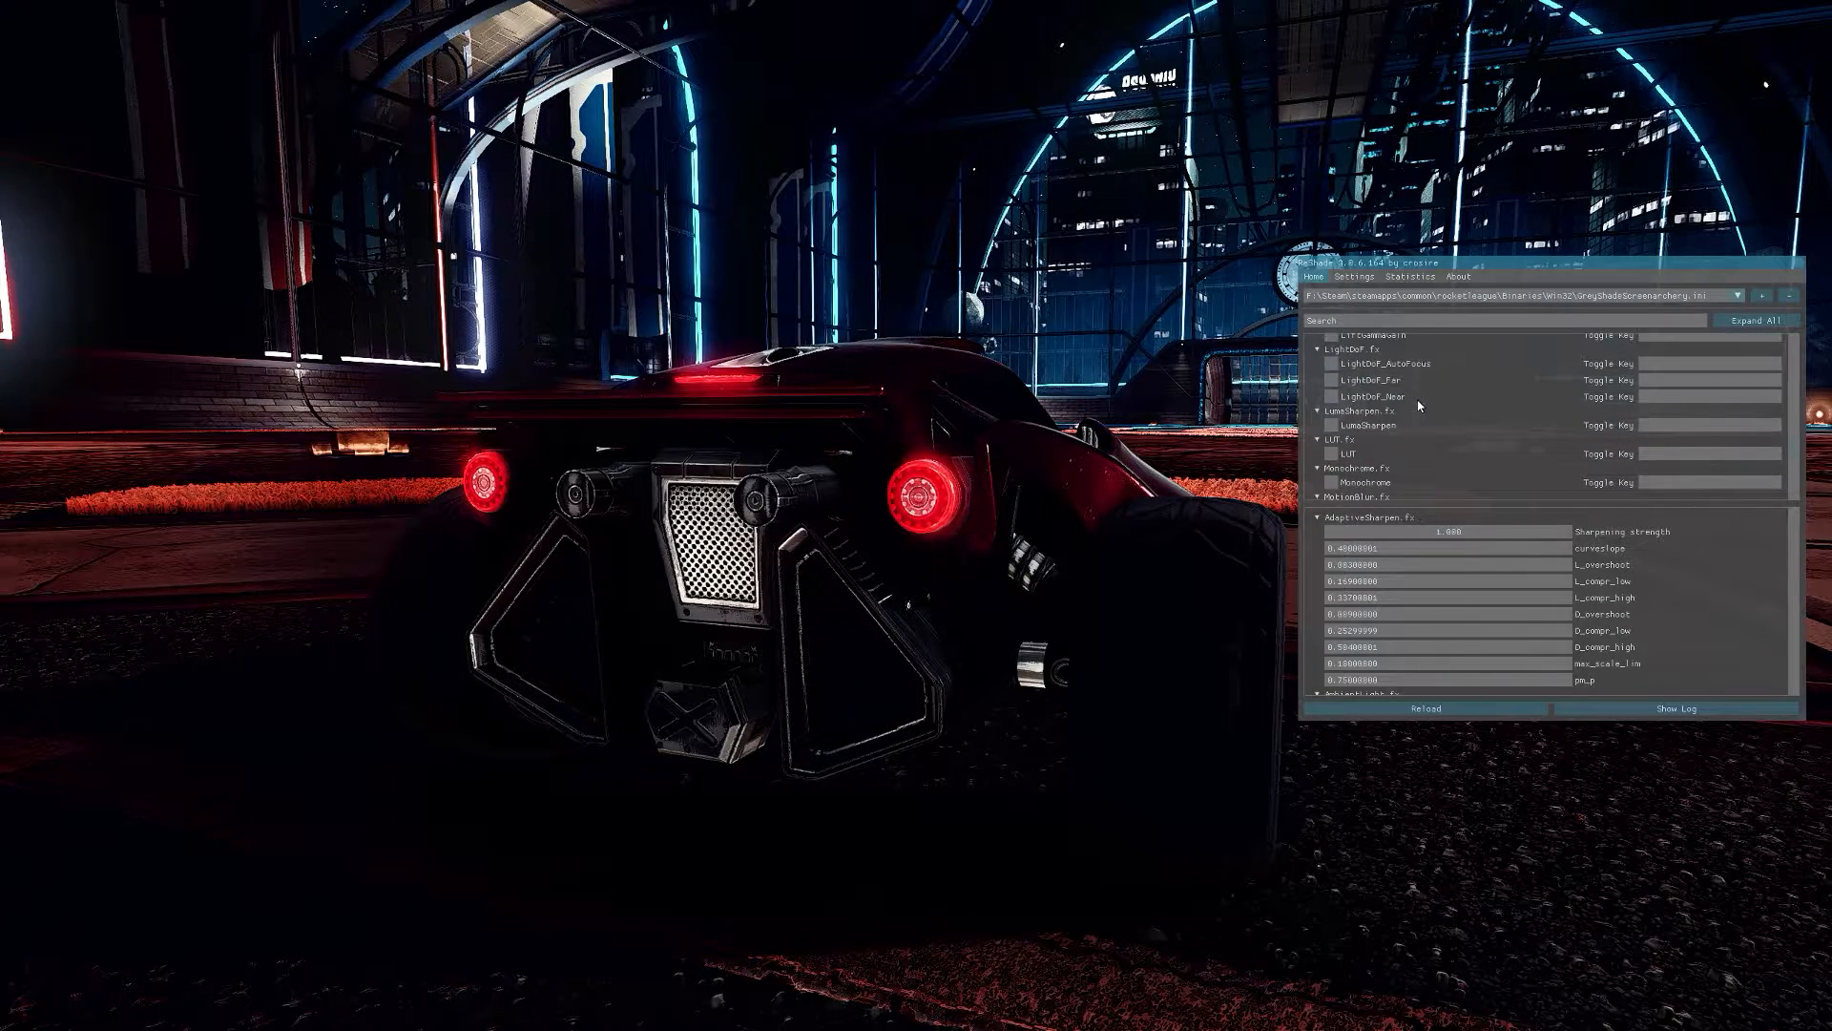
{"action": "scroll", "coordinate": [1419, 405], "scroll_direction": "down", "scroll_amount": 2}
{"action": "scroll", "coordinate": [1419, 406], "scroll_direction": "down", "scroll_amount": 2}
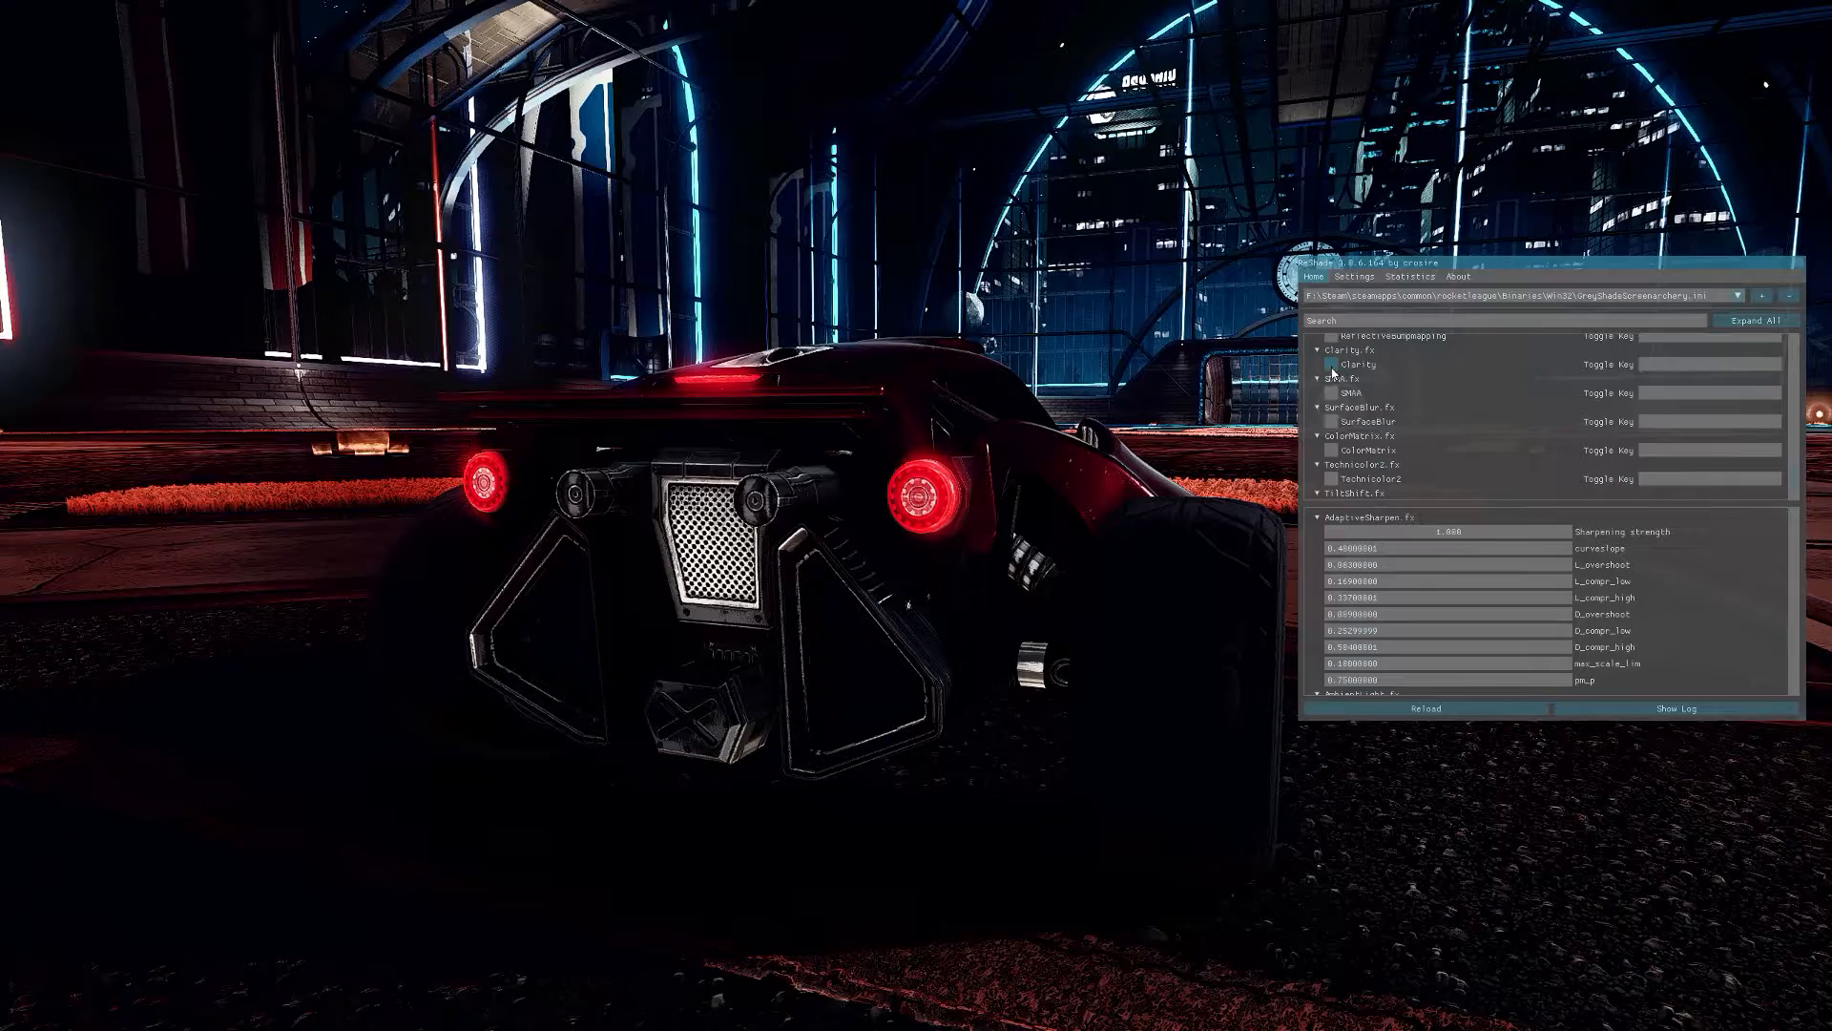
{"action": "left_click", "coordinate": [1332, 393]}
{"action": "left_click", "coordinate": [1336, 397]}
{"action": "scroll", "coordinate": [1336, 396], "scroll_direction": "down", "scroll_amount": 1}
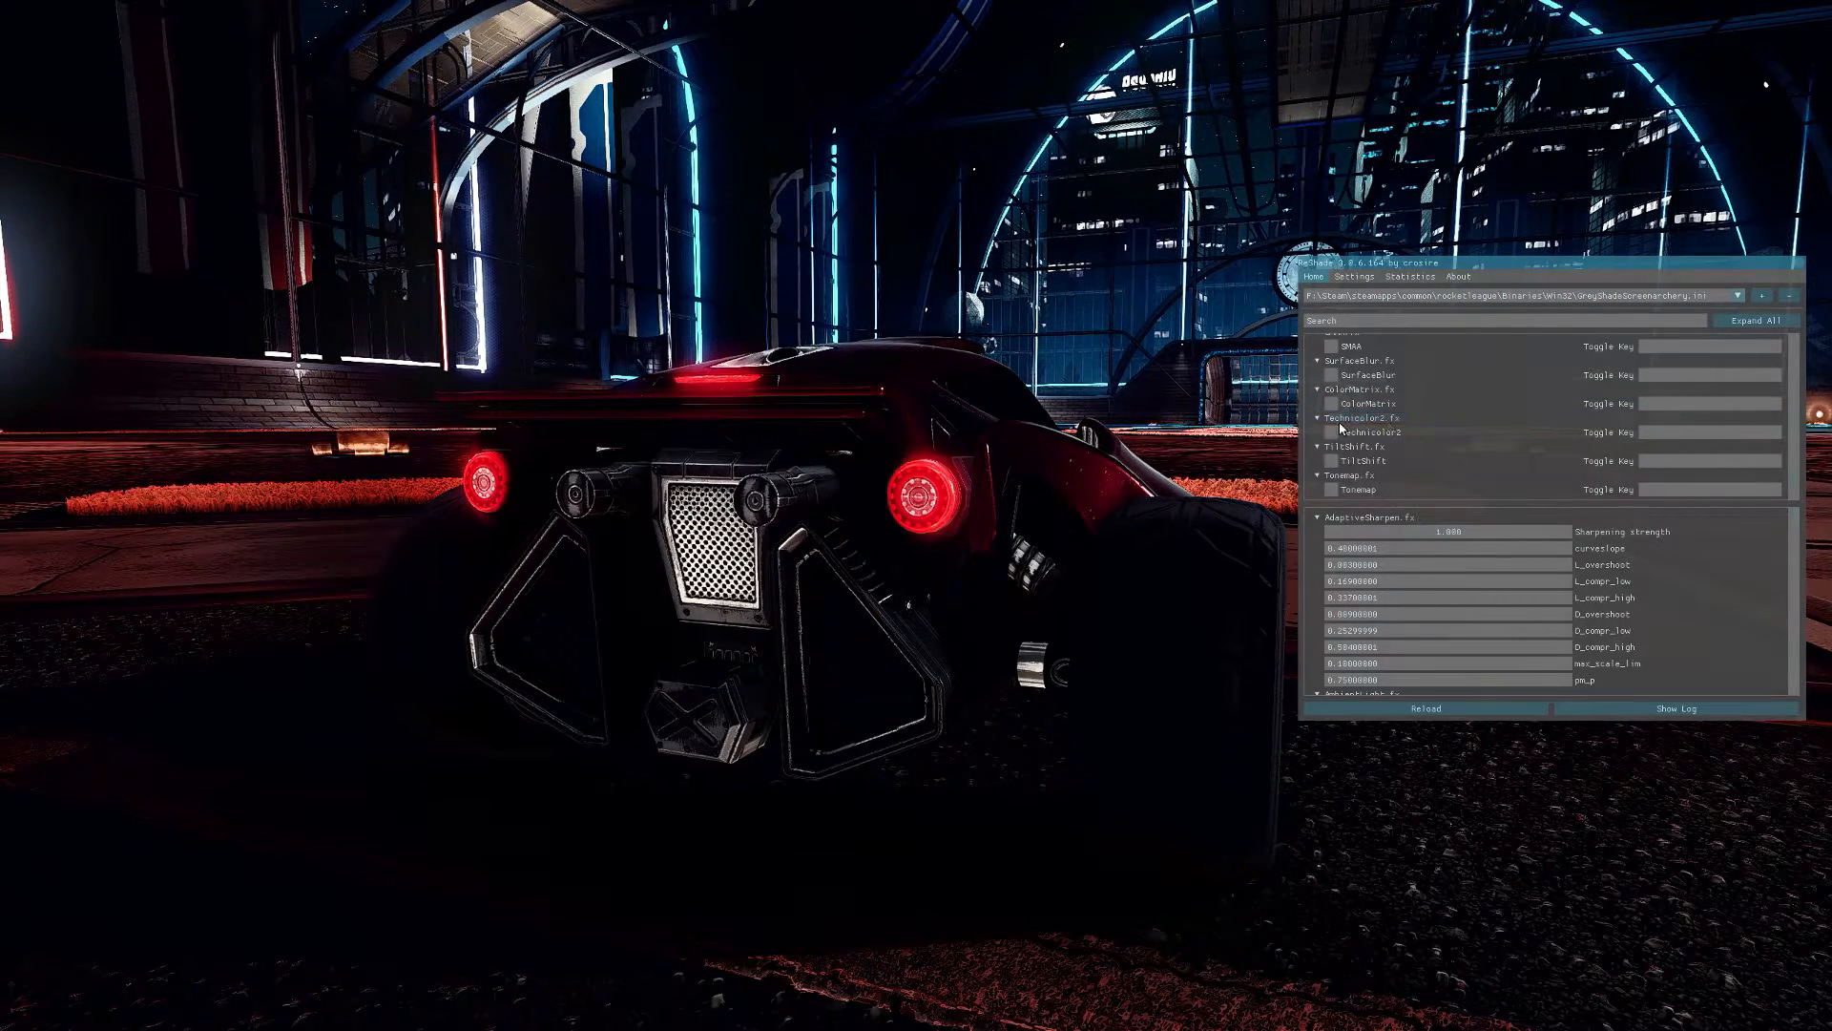
{"action": "left_click", "coordinate": [1339, 429]}
{"action": "scroll", "coordinate": [1336, 429], "scroll_direction": "down", "scroll_amount": 1}
{"action": "scroll", "coordinate": [1336, 430], "scroll_direction": "down", "scroll_amount": 1}
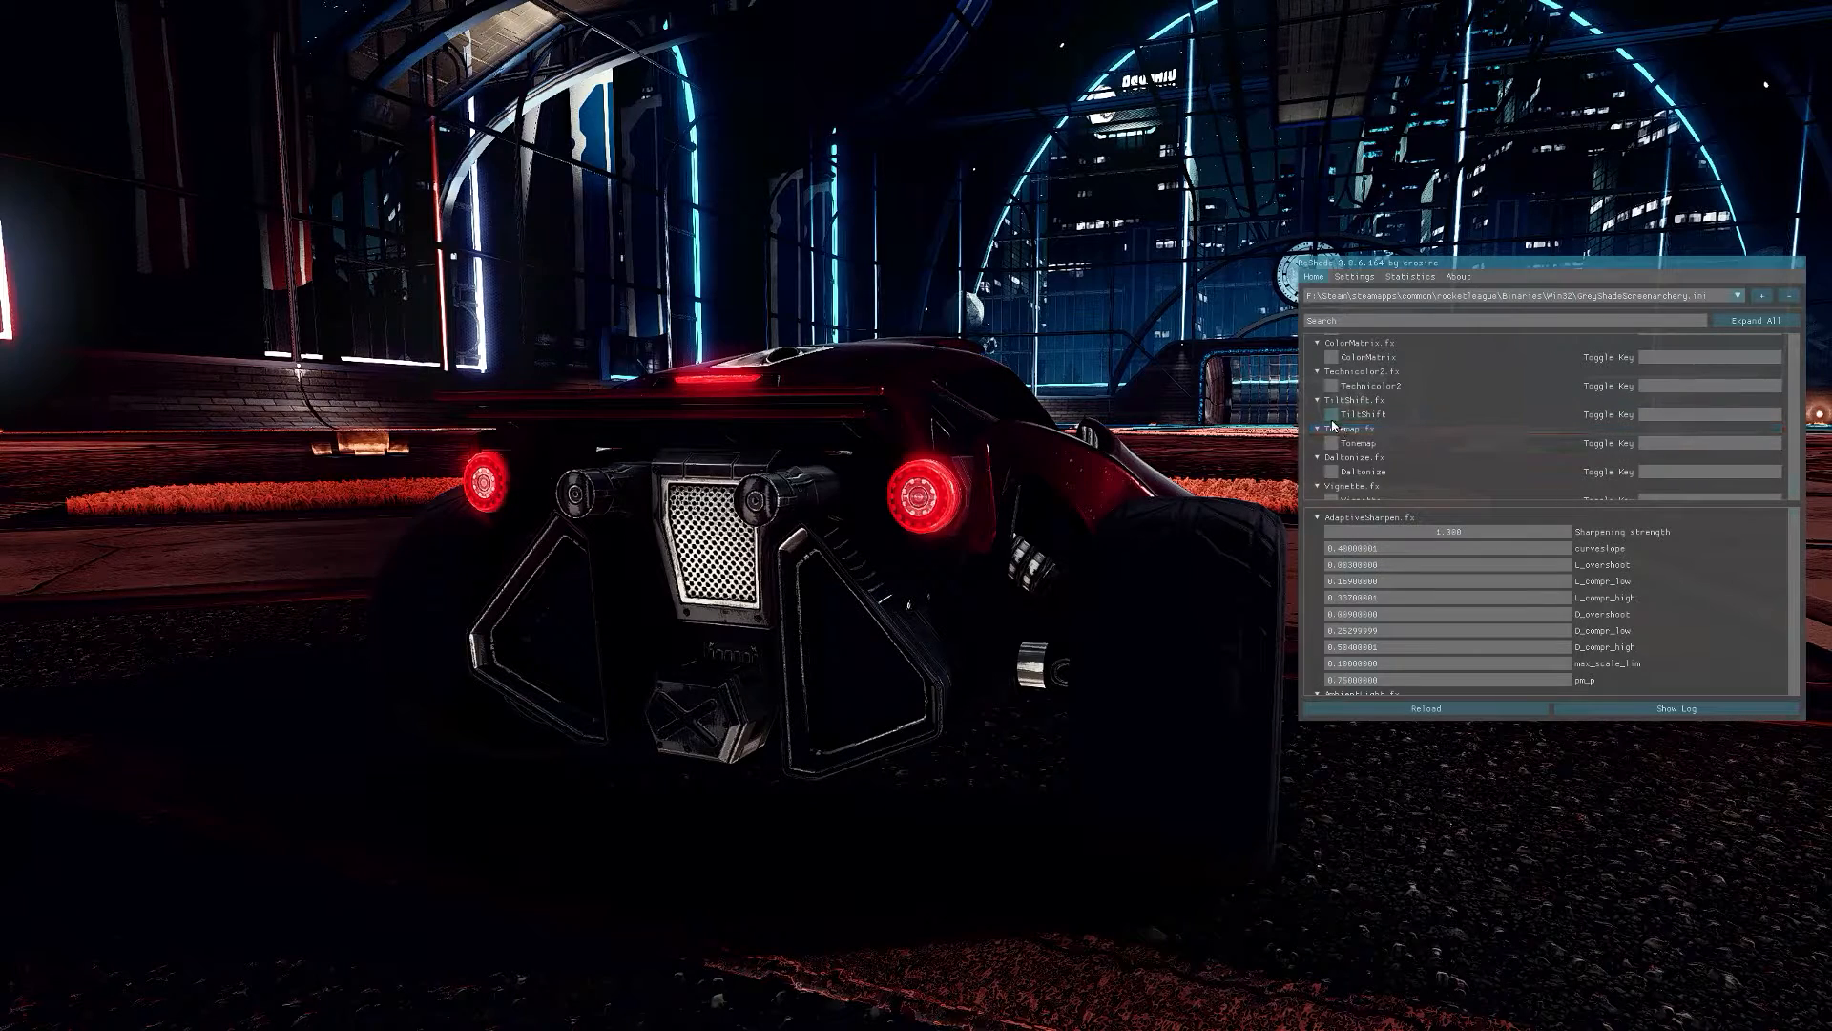
Try the TiltShift effect and switch it back off to remove the background blur
{"action": "left_click", "coordinate": [1333, 416]}
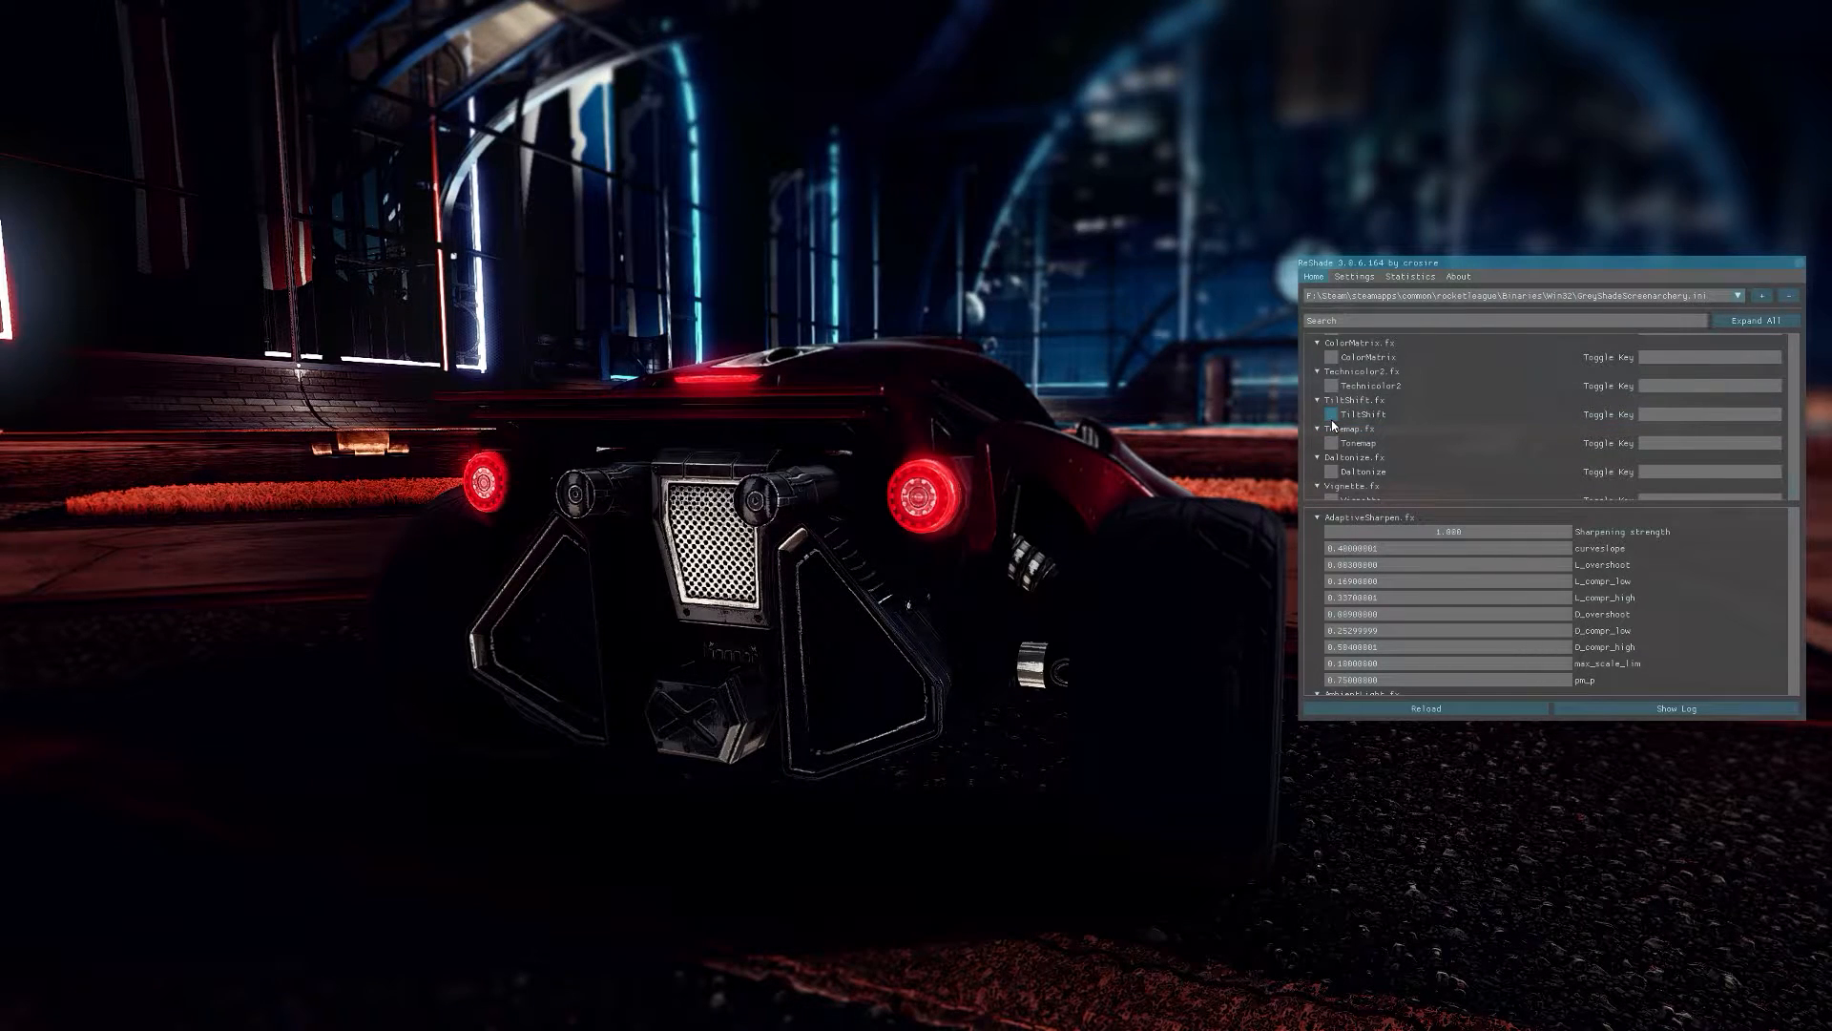
{"action": "left_click", "coordinate": [1334, 416]}
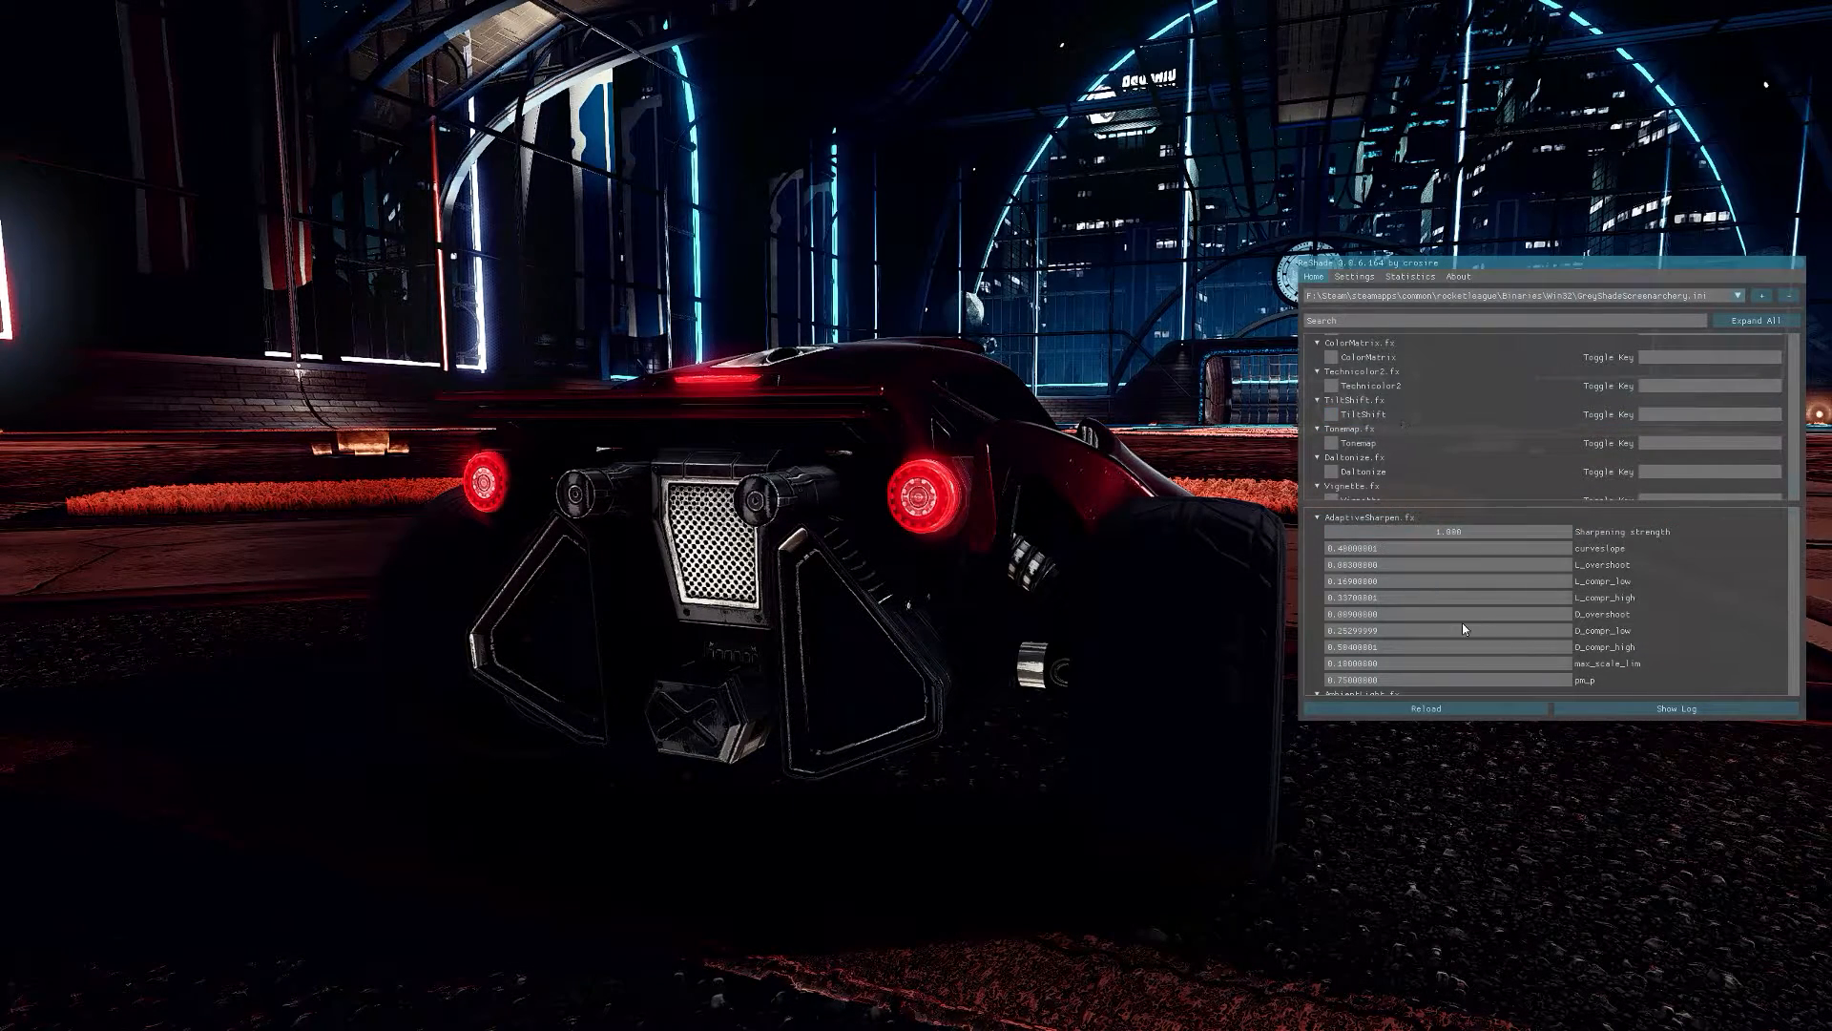
{"action": "scroll", "coordinate": [1457, 584], "scroll_direction": "down", "scroll_amount": 3}
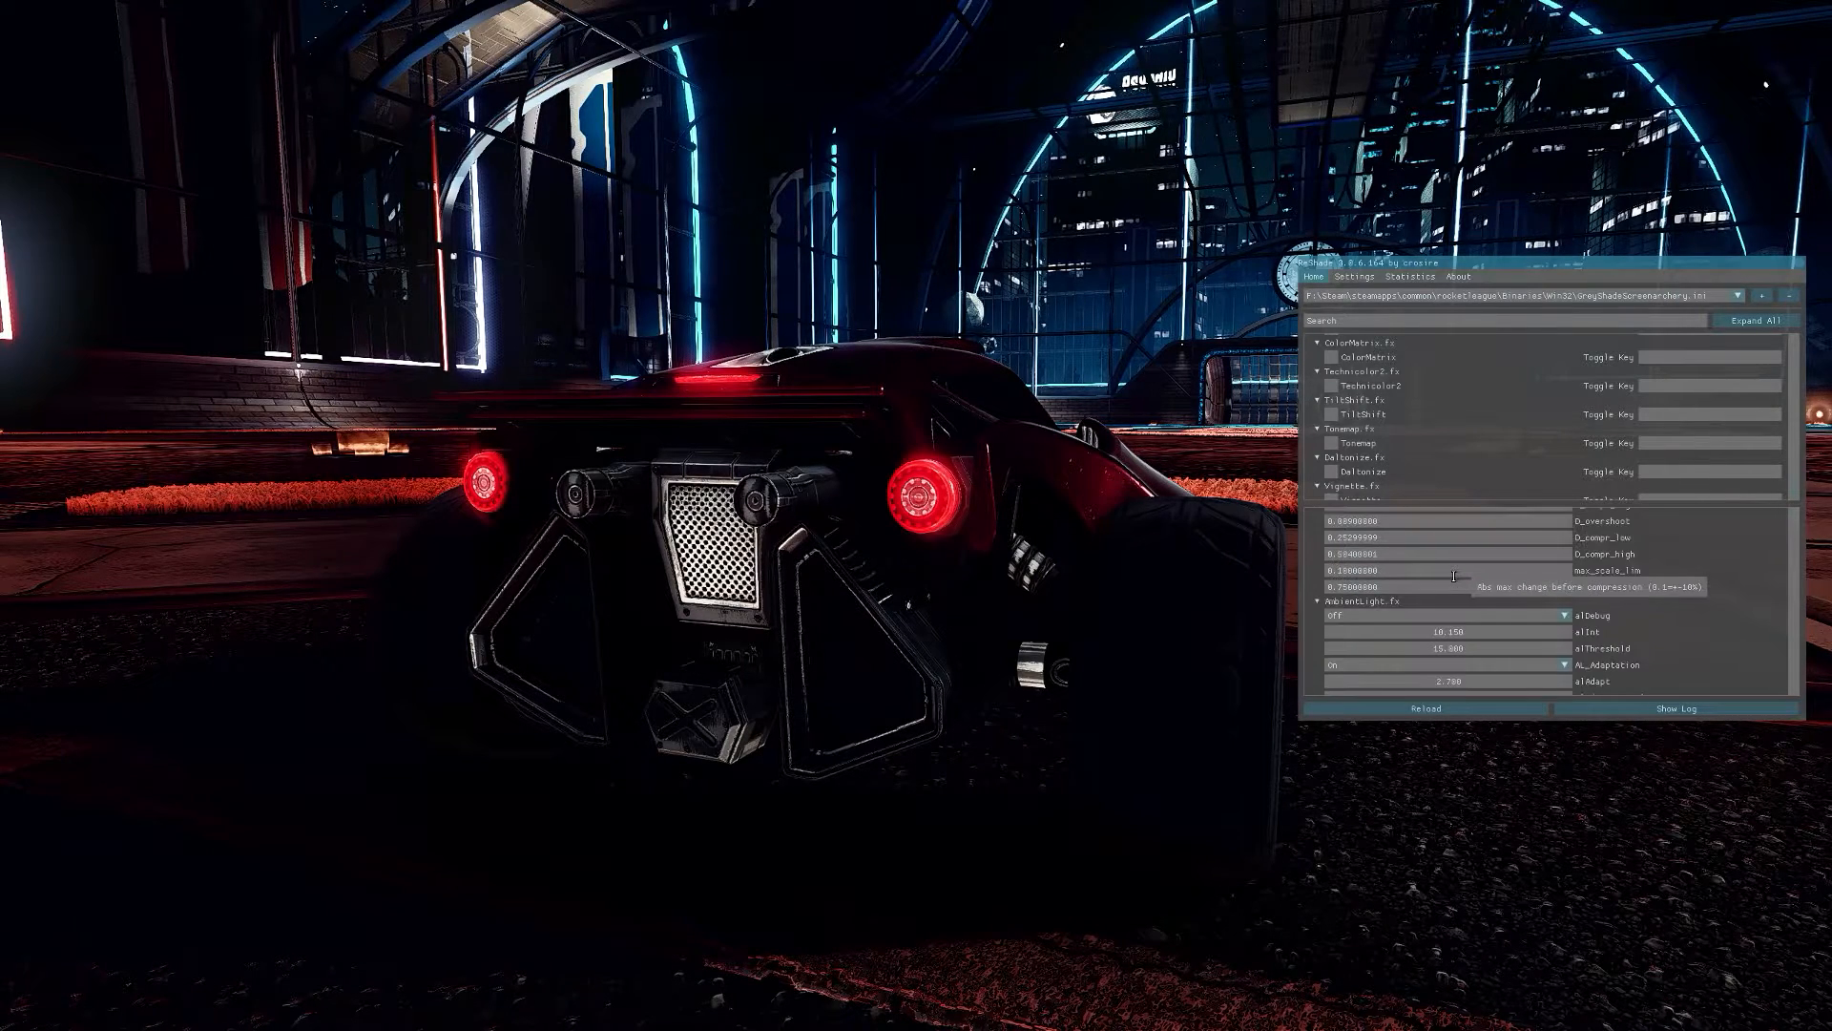
{"action": "scroll", "coordinate": [1458, 583], "scroll_direction": "down", "scroll_amount": 3}
{"action": "scroll", "coordinate": [1457, 582], "scroll_direction": "down", "scroll_amount": 3}
{"action": "scroll", "coordinate": [1457, 573], "scroll_direction": "down", "scroll_amount": 3}
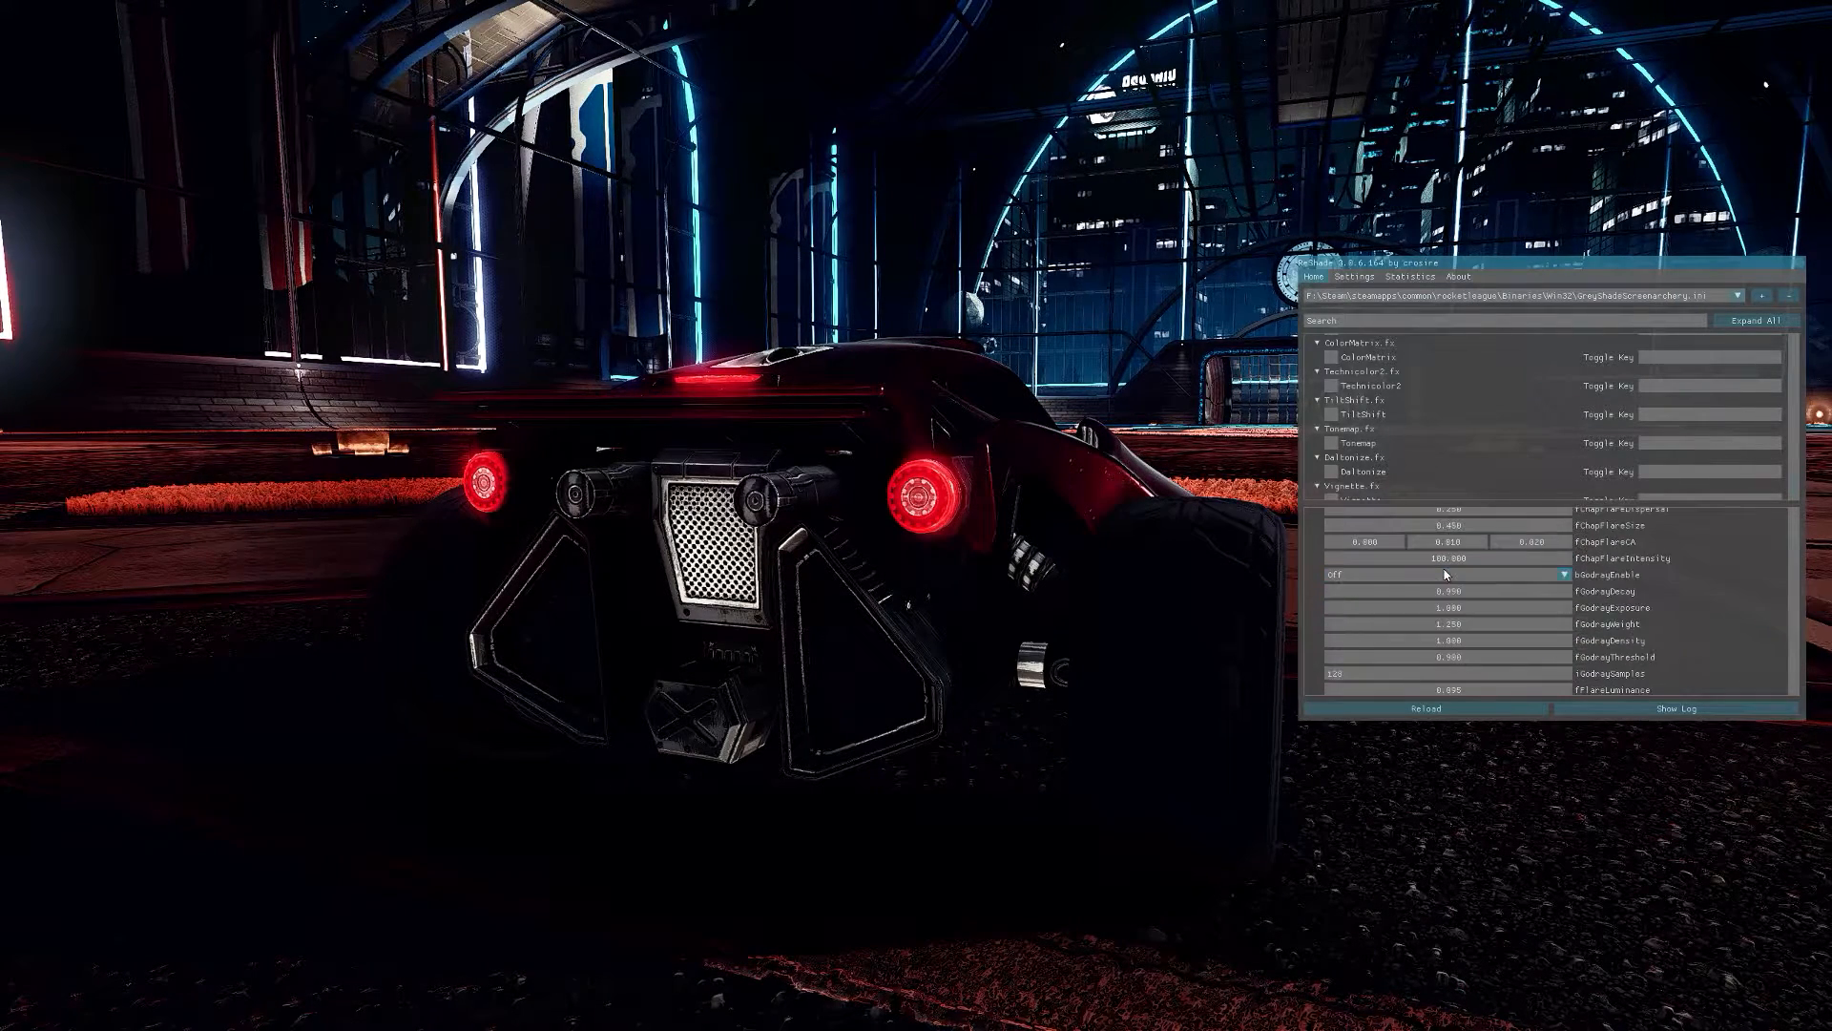
{"action": "scroll", "coordinate": [1460, 559], "scroll_direction": "down", "scroll_amount": 3}
{"action": "scroll", "coordinate": [1490, 530], "scroll_direction": "down", "scroll_amount": 3}
{"action": "scroll", "coordinate": [1489, 533], "scroll_direction": "down", "scroll_amount": 3}
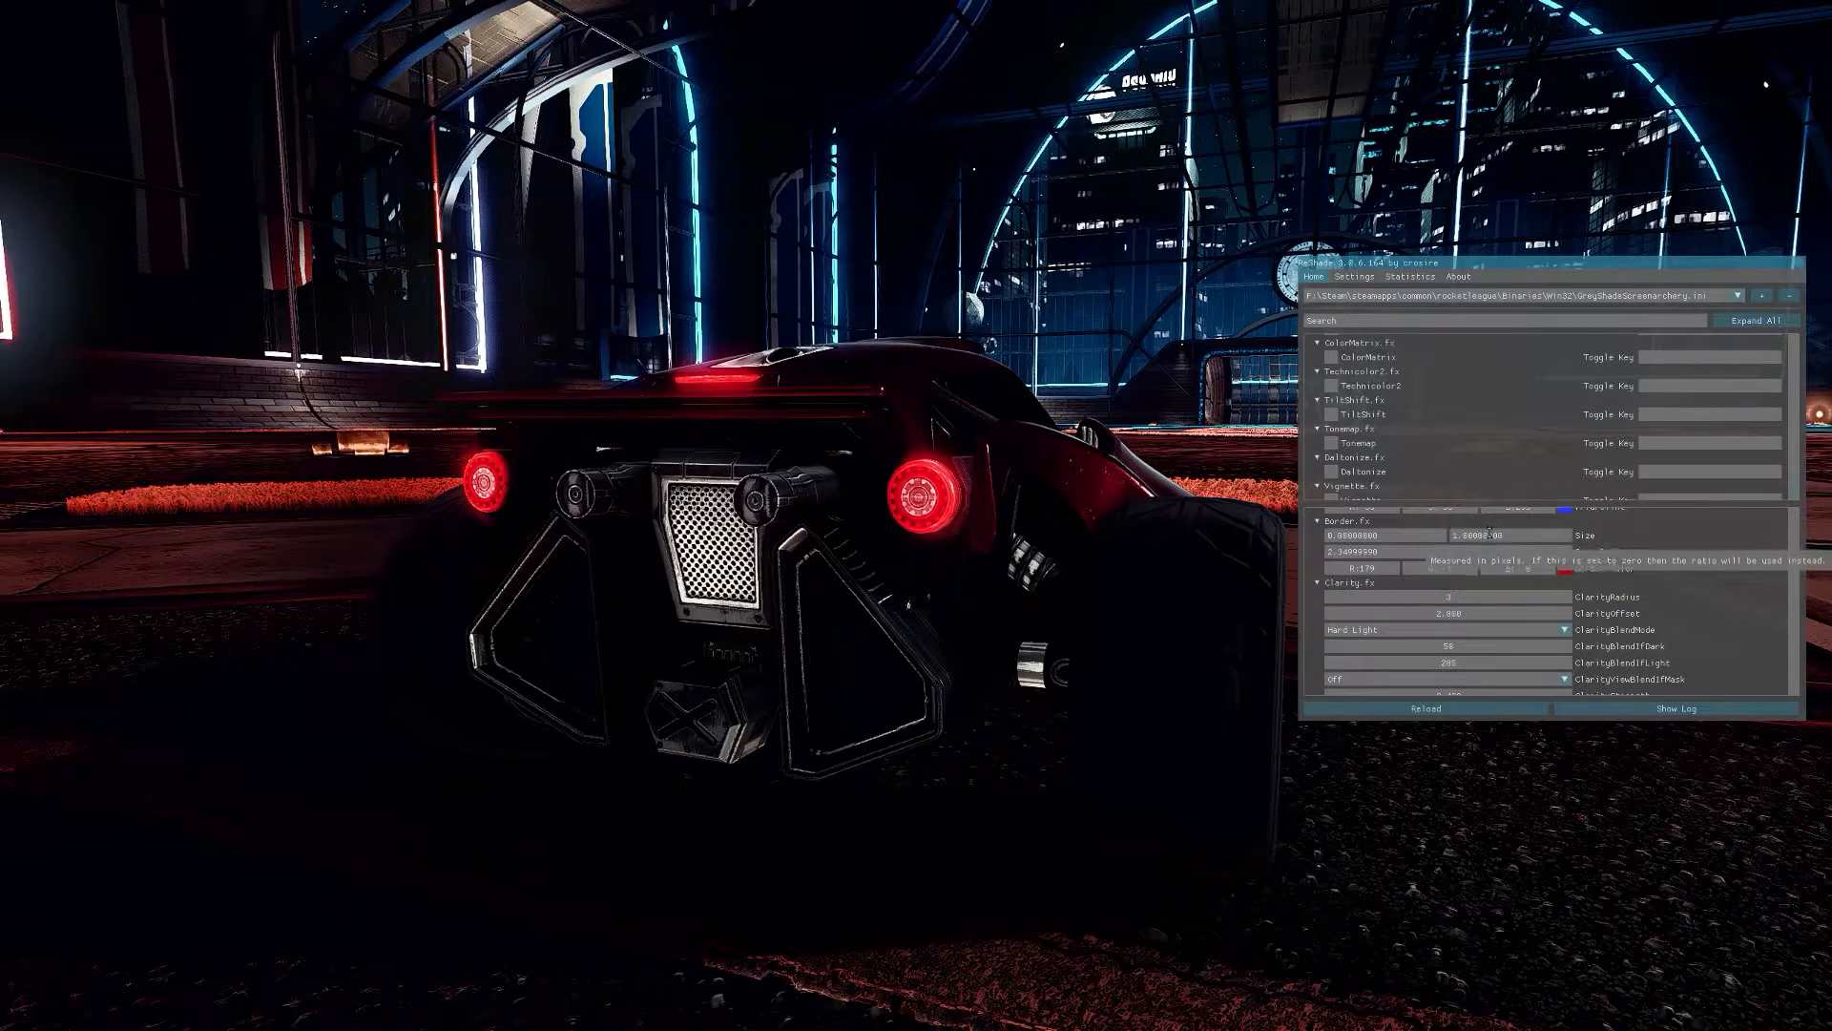
{"action": "scroll", "coordinate": [1493, 541], "scroll_direction": "down", "scroll_amount": 3}
{"action": "scroll", "coordinate": [1492, 542], "scroll_direction": "down", "scroll_amount": 3}
{"action": "scroll", "coordinate": [1518, 550], "scroll_direction": "down", "scroll_amount": 3}
{"action": "scroll", "coordinate": [1547, 556], "scroll_direction": "down", "scroll_amount": 3}
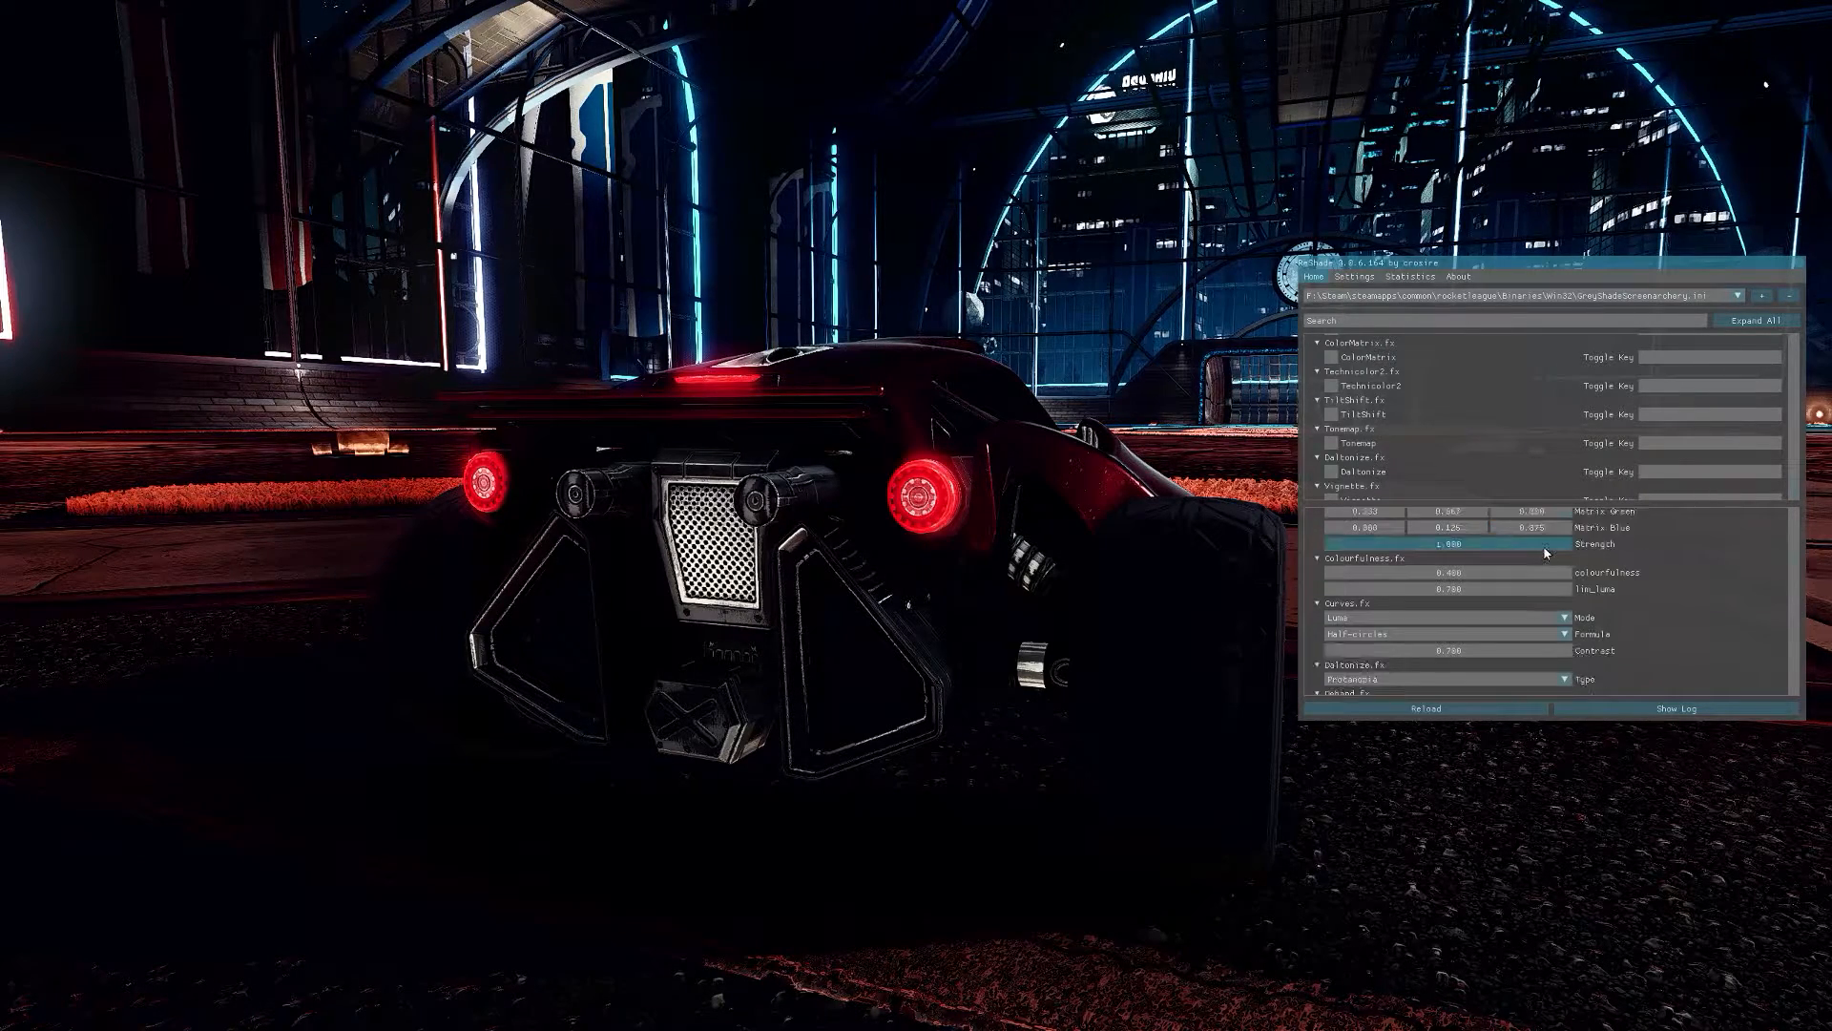
{"action": "scroll", "coordinate": [1555, 558], "scroll_direction": "down", "scroll_amount": 2}
{"action": "scroll", "coordinate": [1662, 557], "scroll_direction": "up", "scroll_amount": 4}
{"action": "scroll", "coordinate": [1658, 578], "scroll_direction": "up", "scroll_amount": 4}
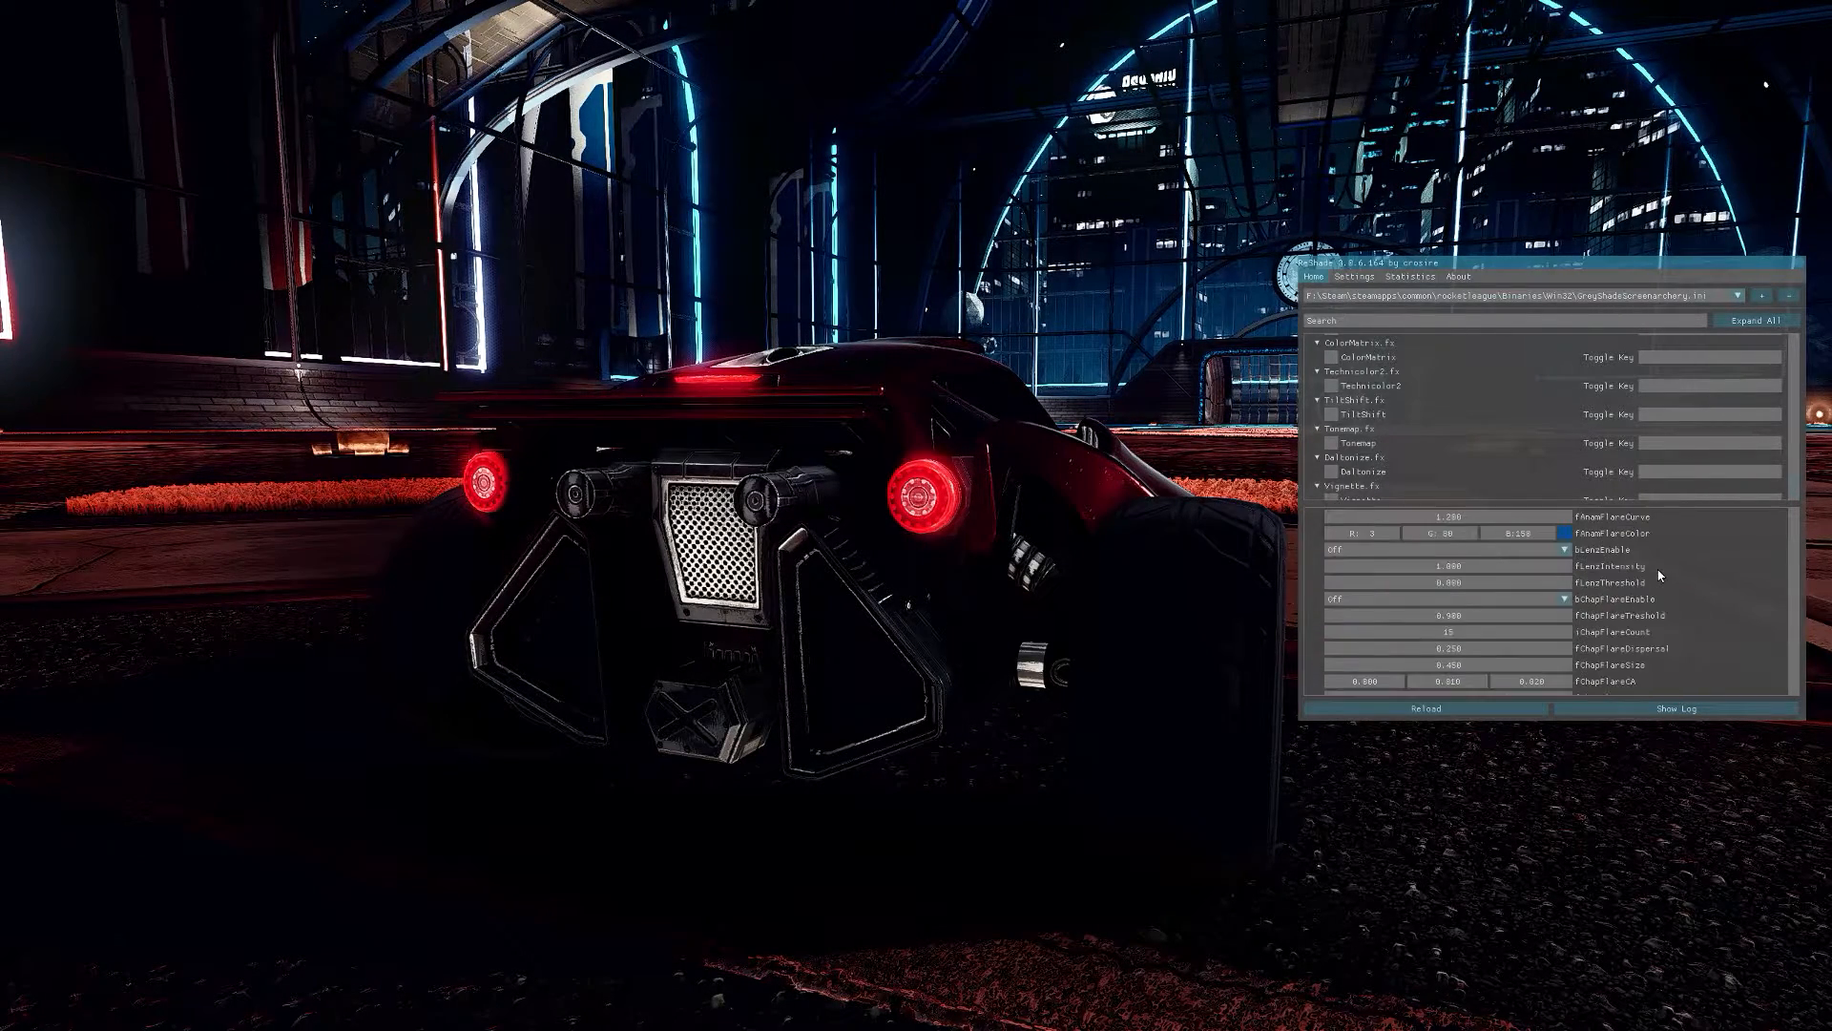
{"action": "scroll", "coordinate": [1659, 576], "scroll_direction": "up", "scroll_amount": 4}
{"action": "scroll", "coordinate": [1659, 576], "scroll_direction": "up", "scroll_amount": 4}
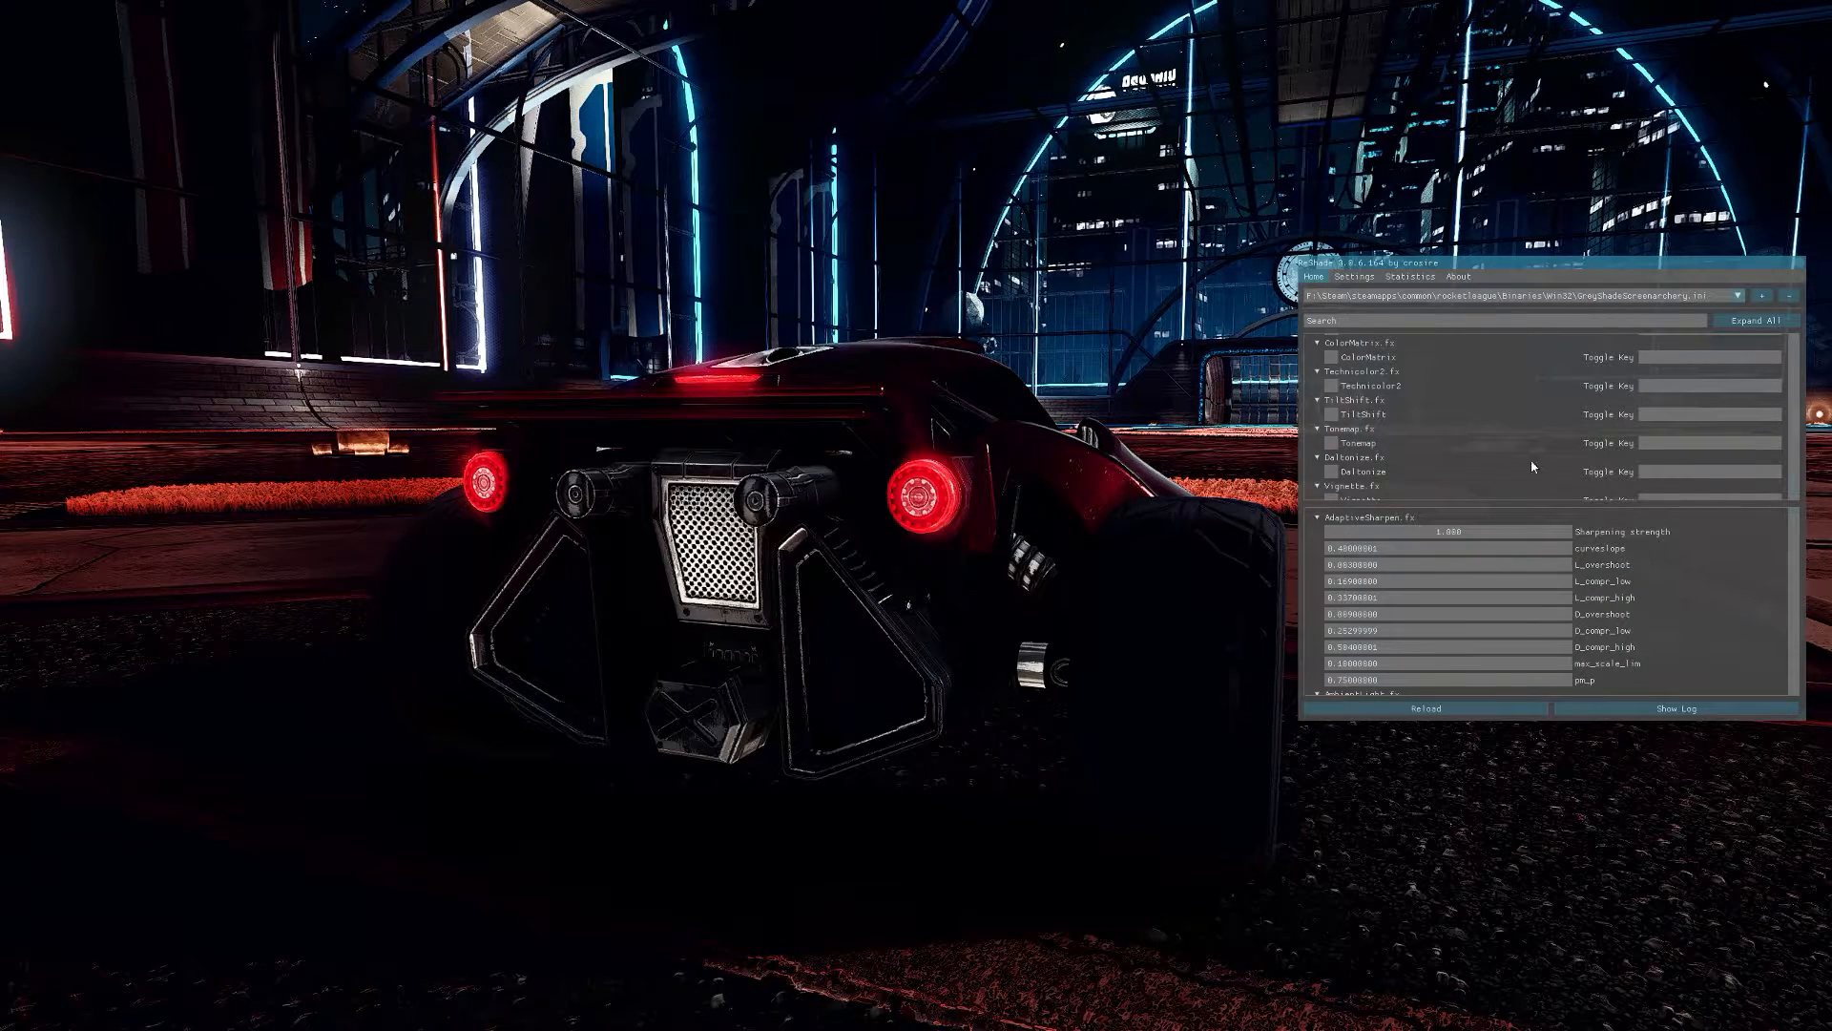
{"action": "scroll", "coordinate": [1534, 468], "scroll_direction": "up", "scroll_amount": 3}
{"action": "scroll", "coordinate": [1451, 413], "scroll_direction": "up", "scroll_amount": 2}
{"action": "scroll", "coordinate": [1397, 414], "scroll_direction": "up", "scroll_amount": 3}
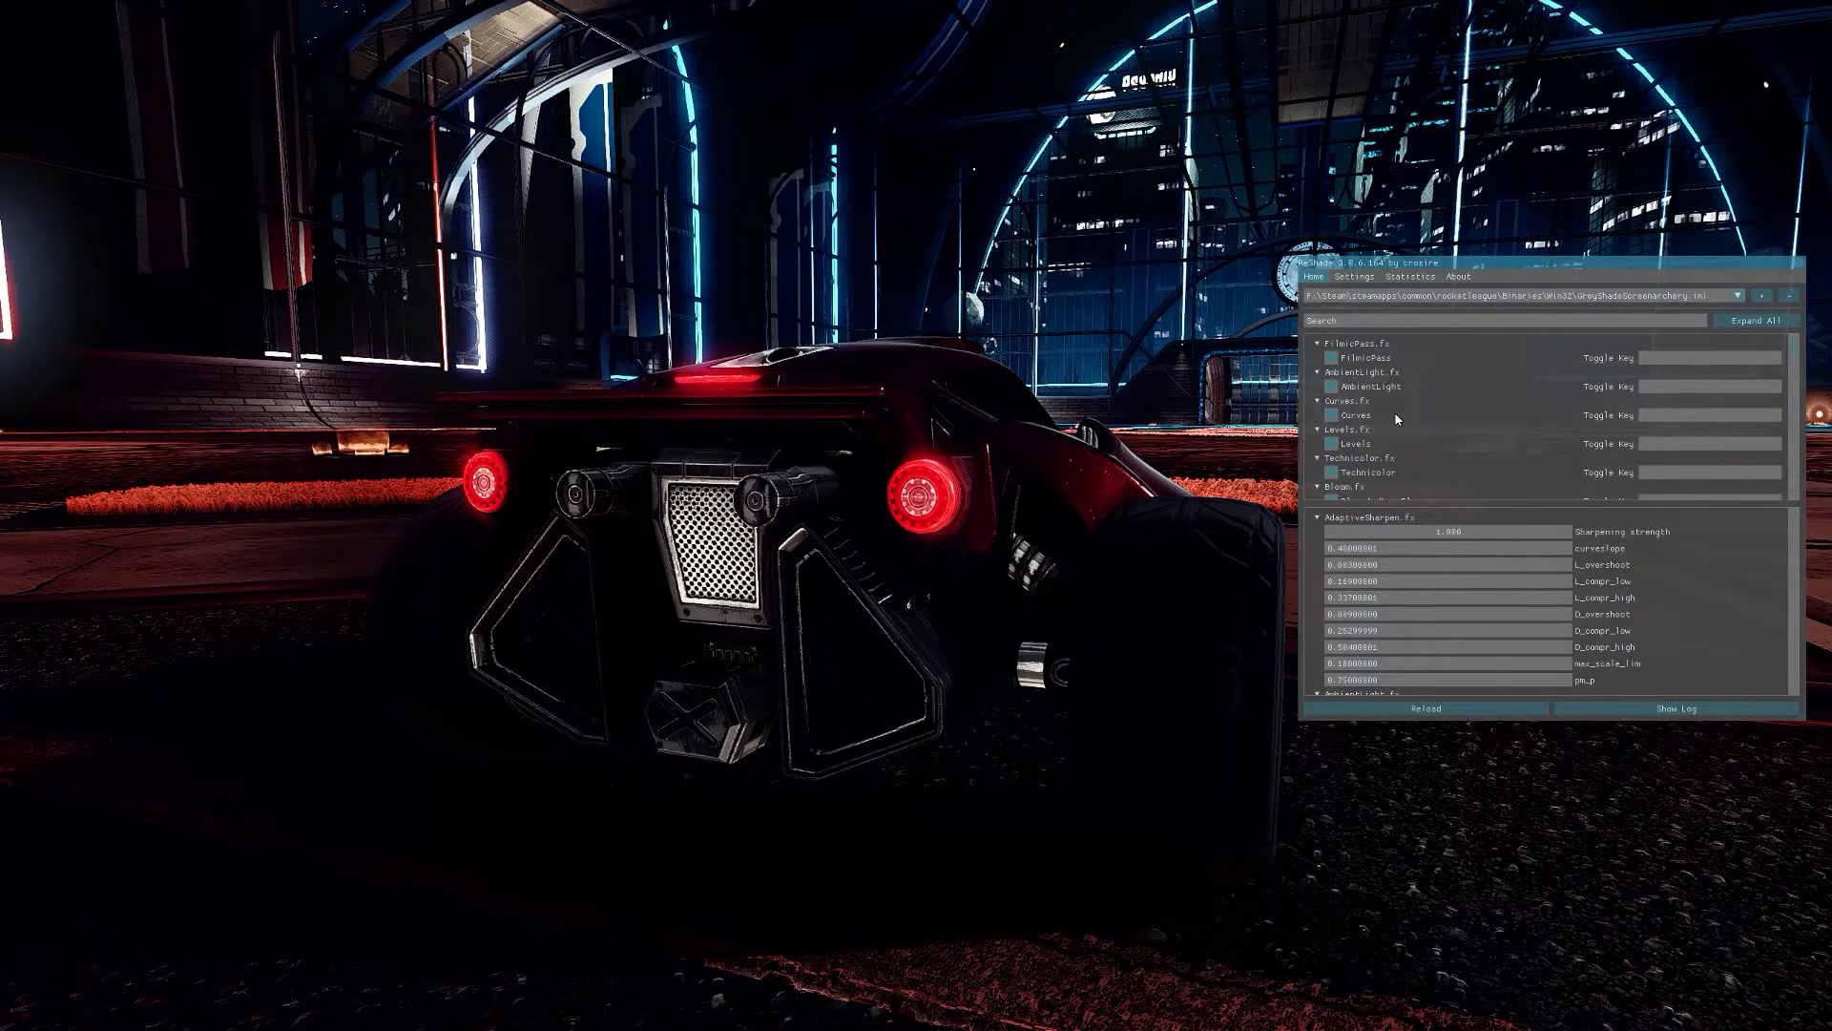
{"action": "scroll", "coordinate": [1404, 604], "scroll_direction": "down", "scroll_amount": 3}
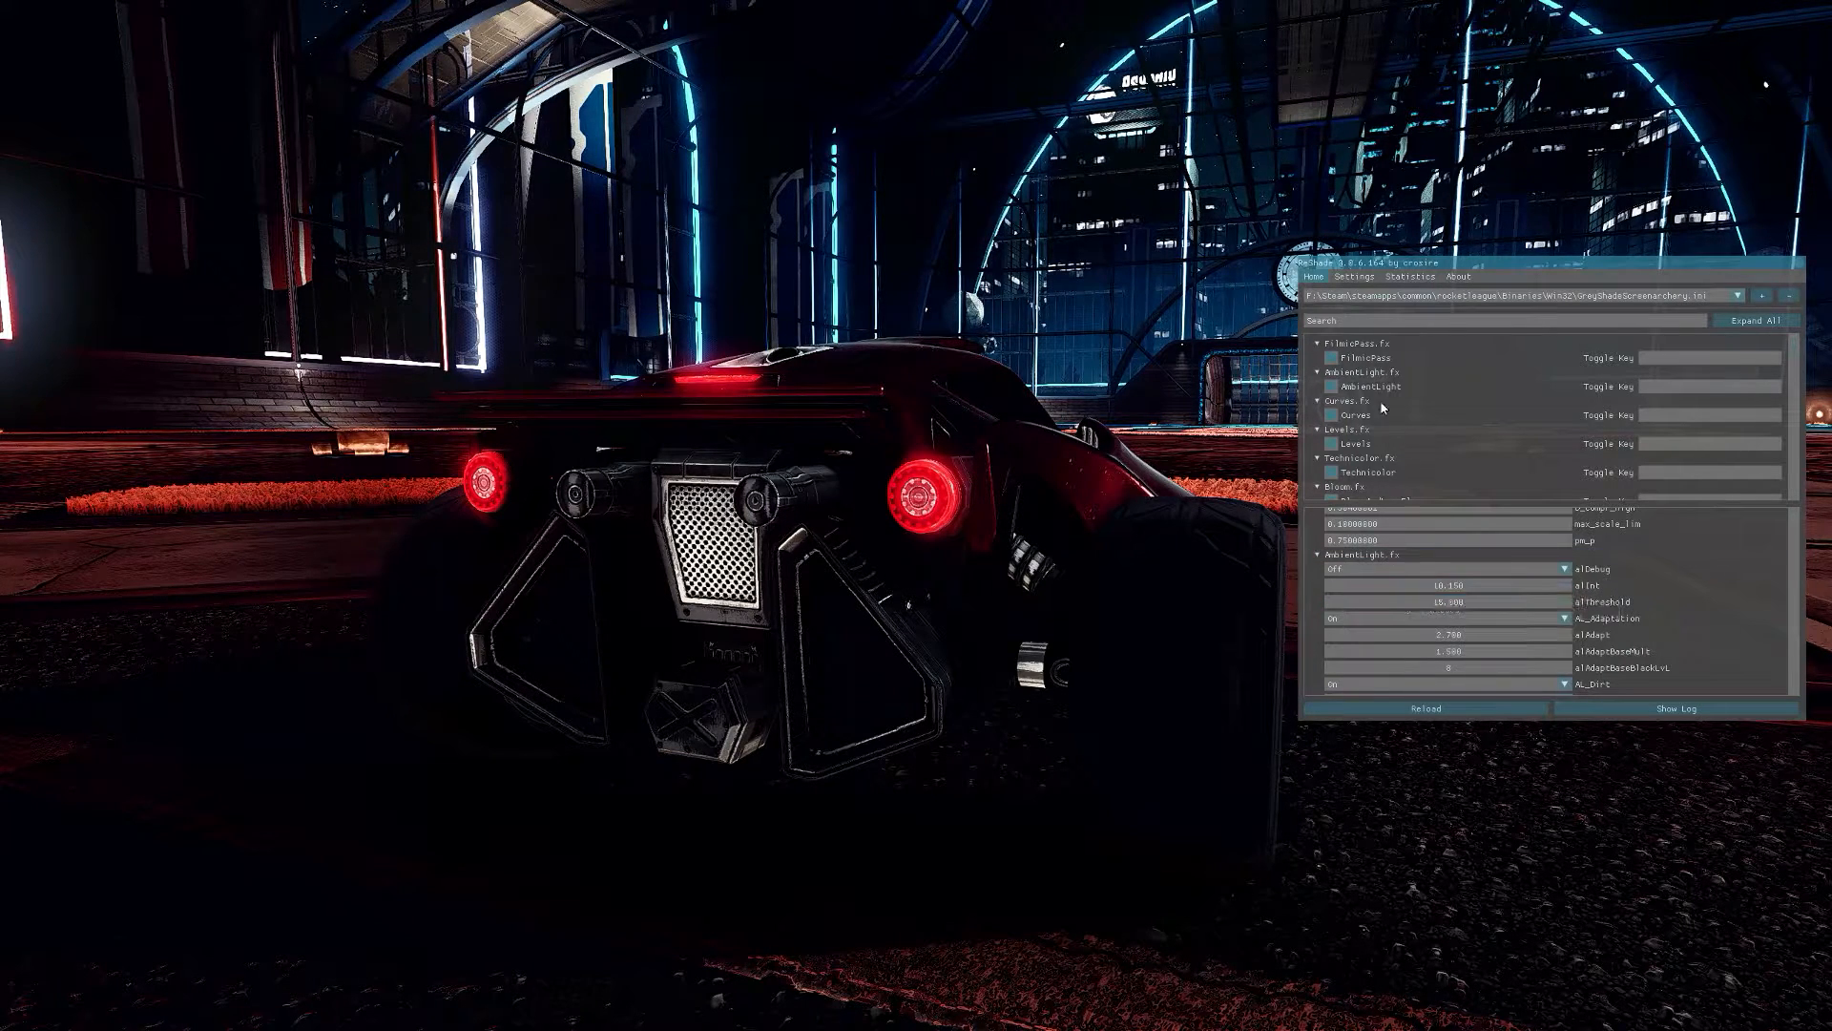
{"action": "left_click", "coordinate": [1330, 358]}
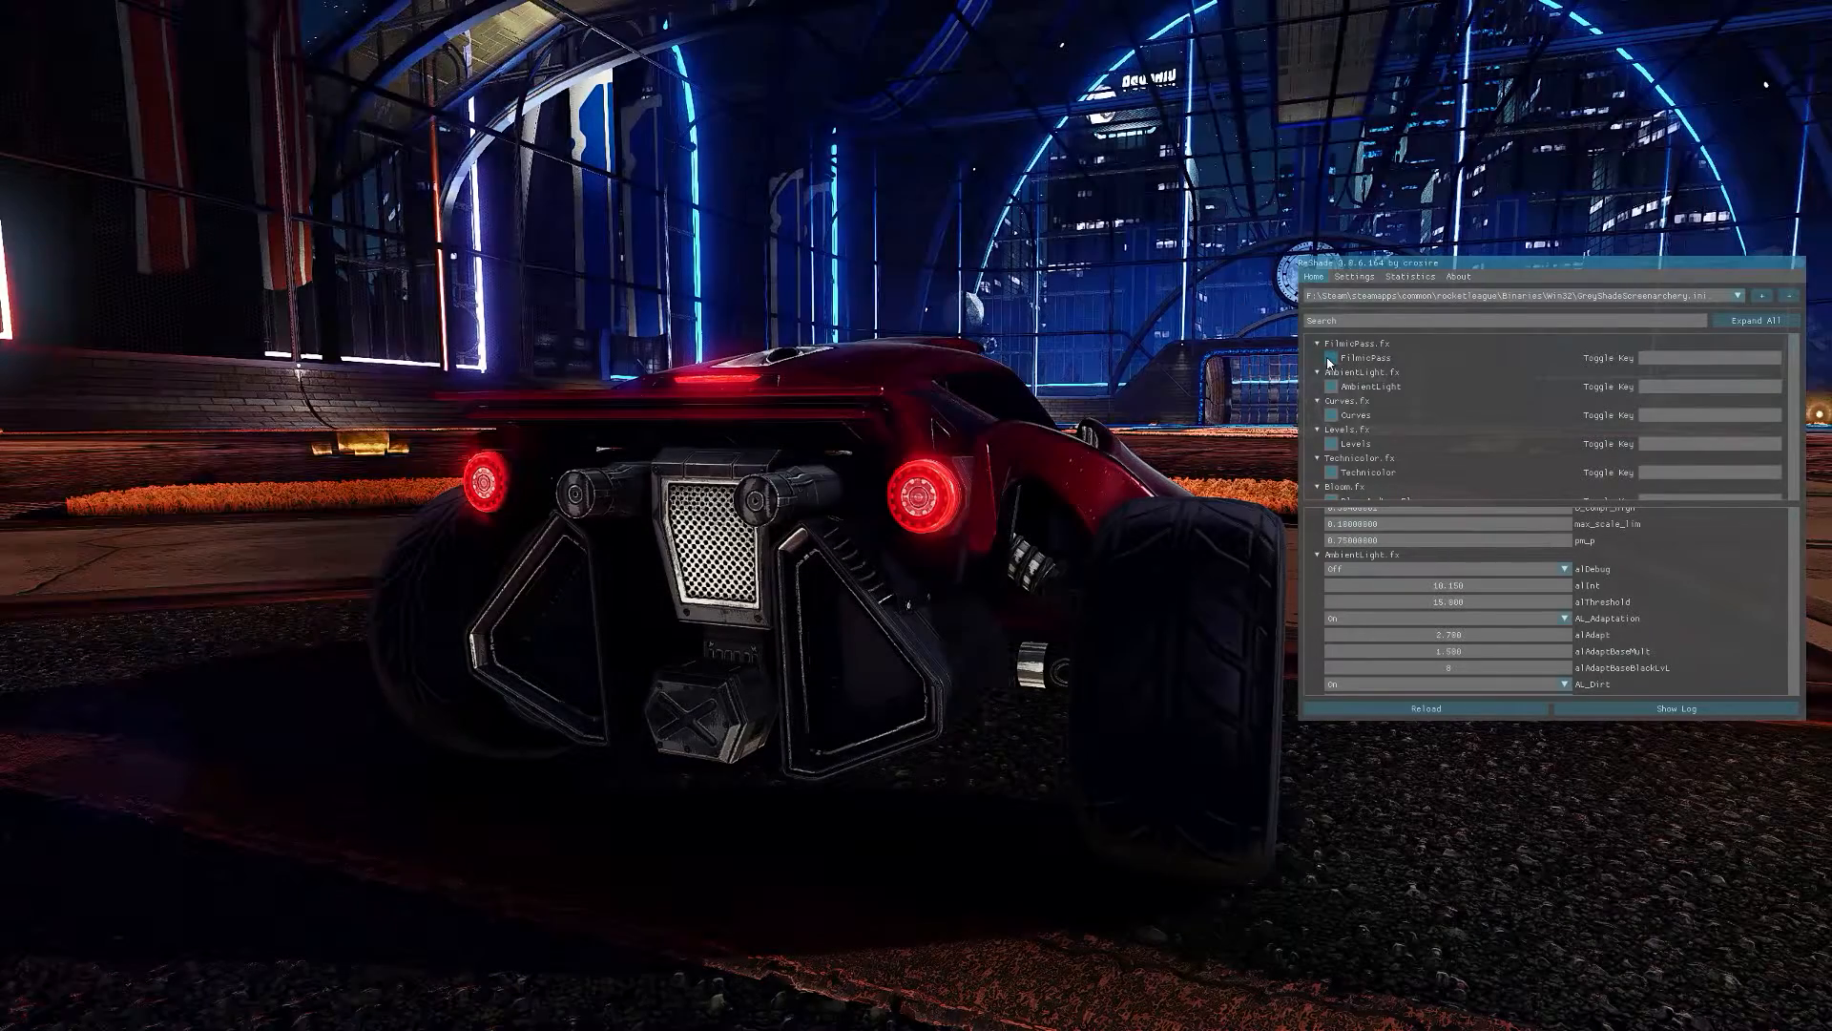
{"action": "left_click", "coordinate": [1331, 358]}
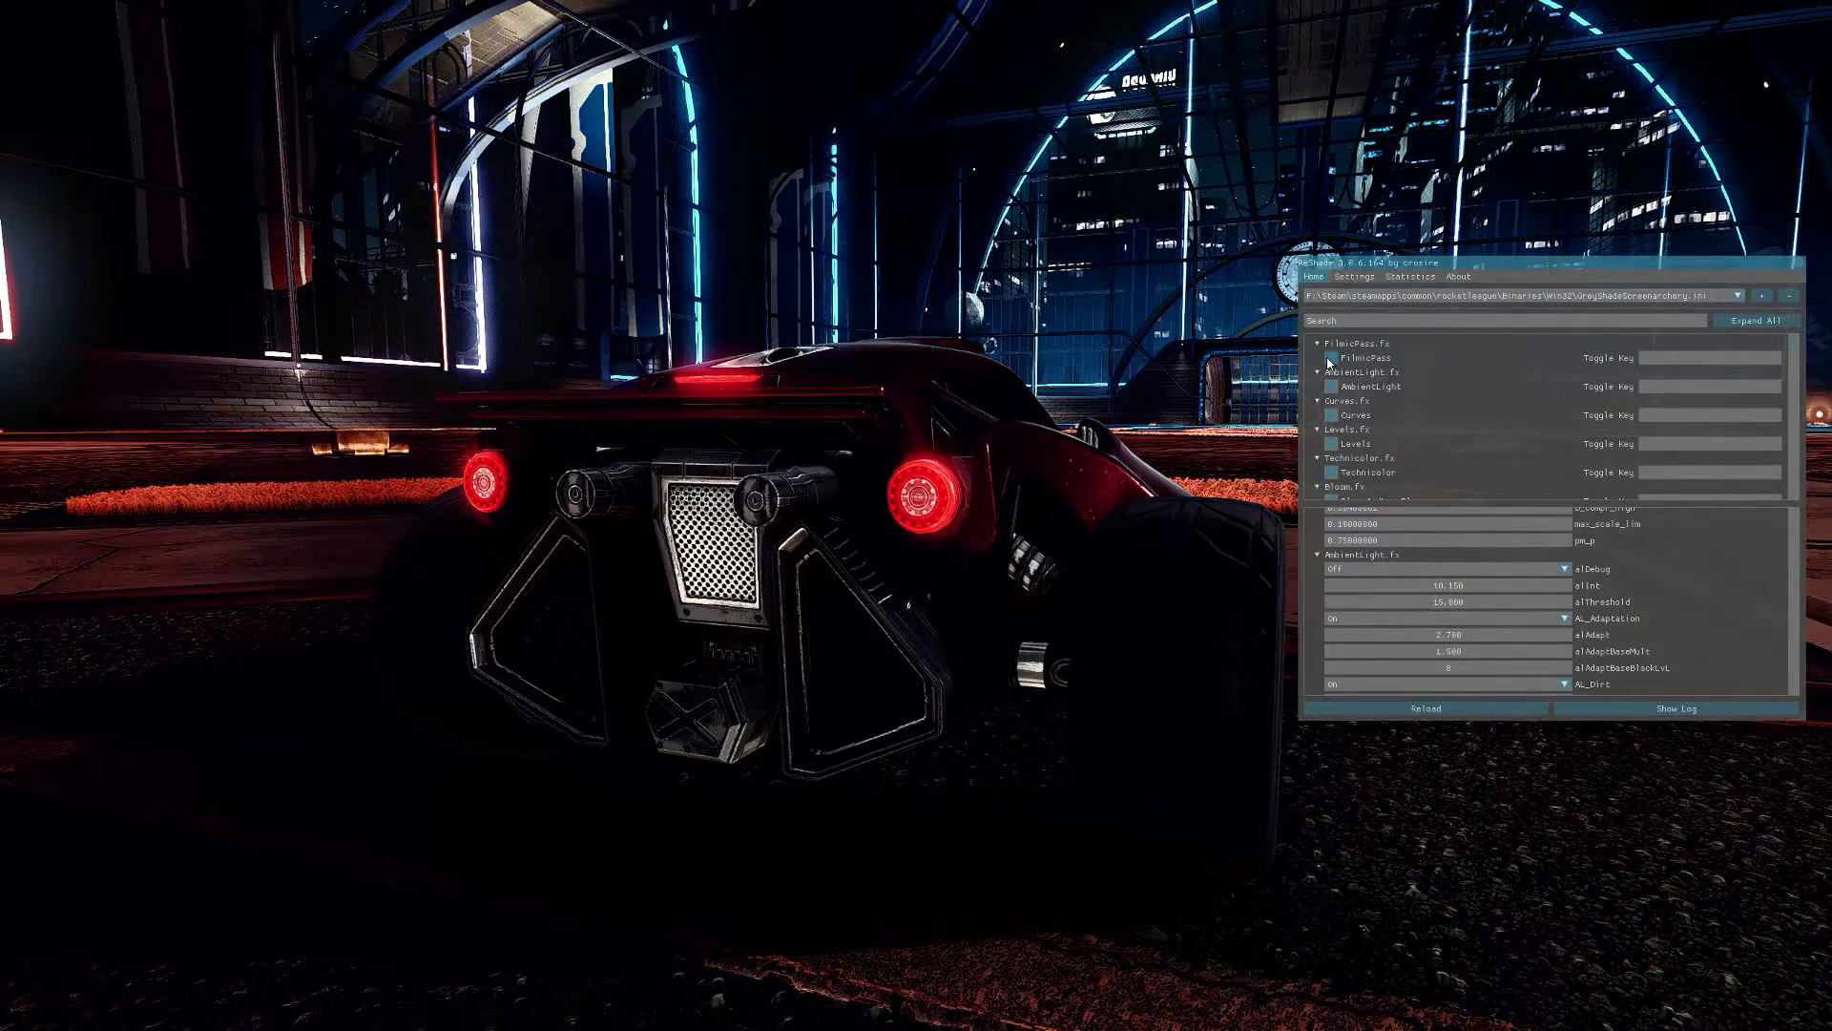
{"action": "scroll", "coordinate": [1377, 588], "scroll_direction": "up", "scroll_amount": 3}
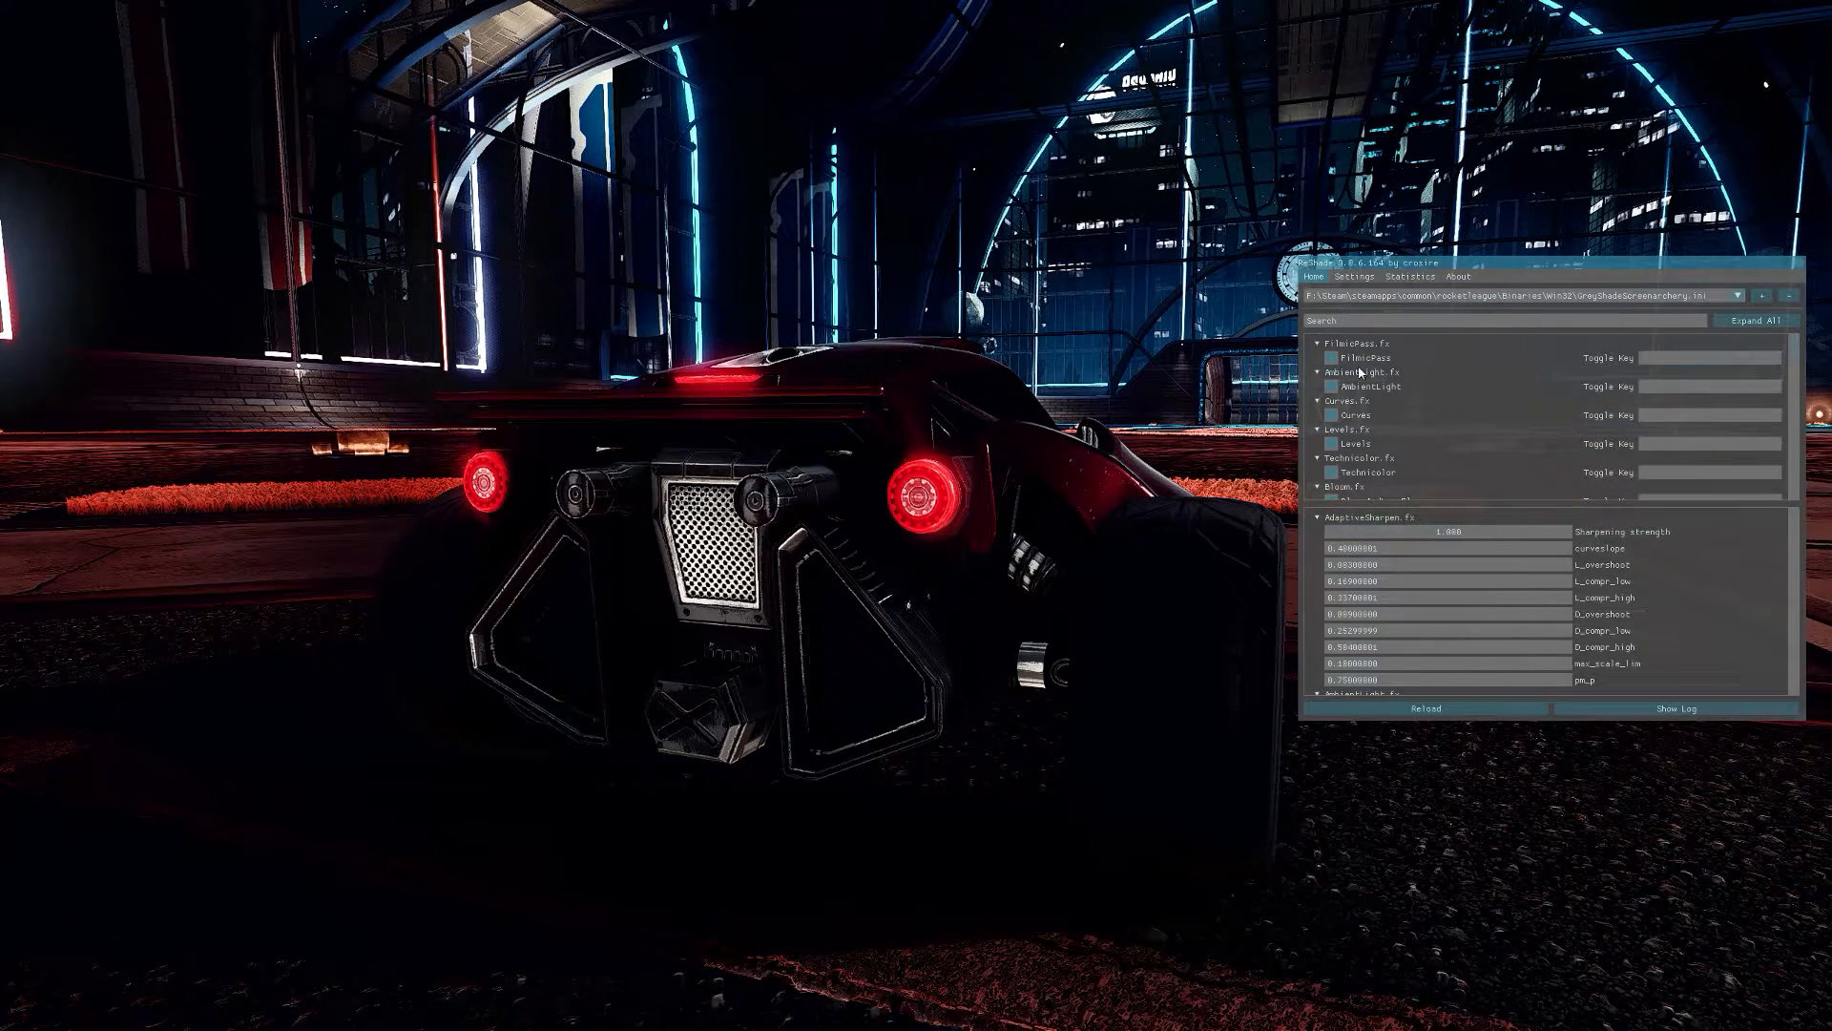
{"action": "mouse_move", "coordinate": [1446, 532]}
{"action": "scroll", "coordinate": [1358, 525], "scroll_direction": "down", "scroll_amount": 5}
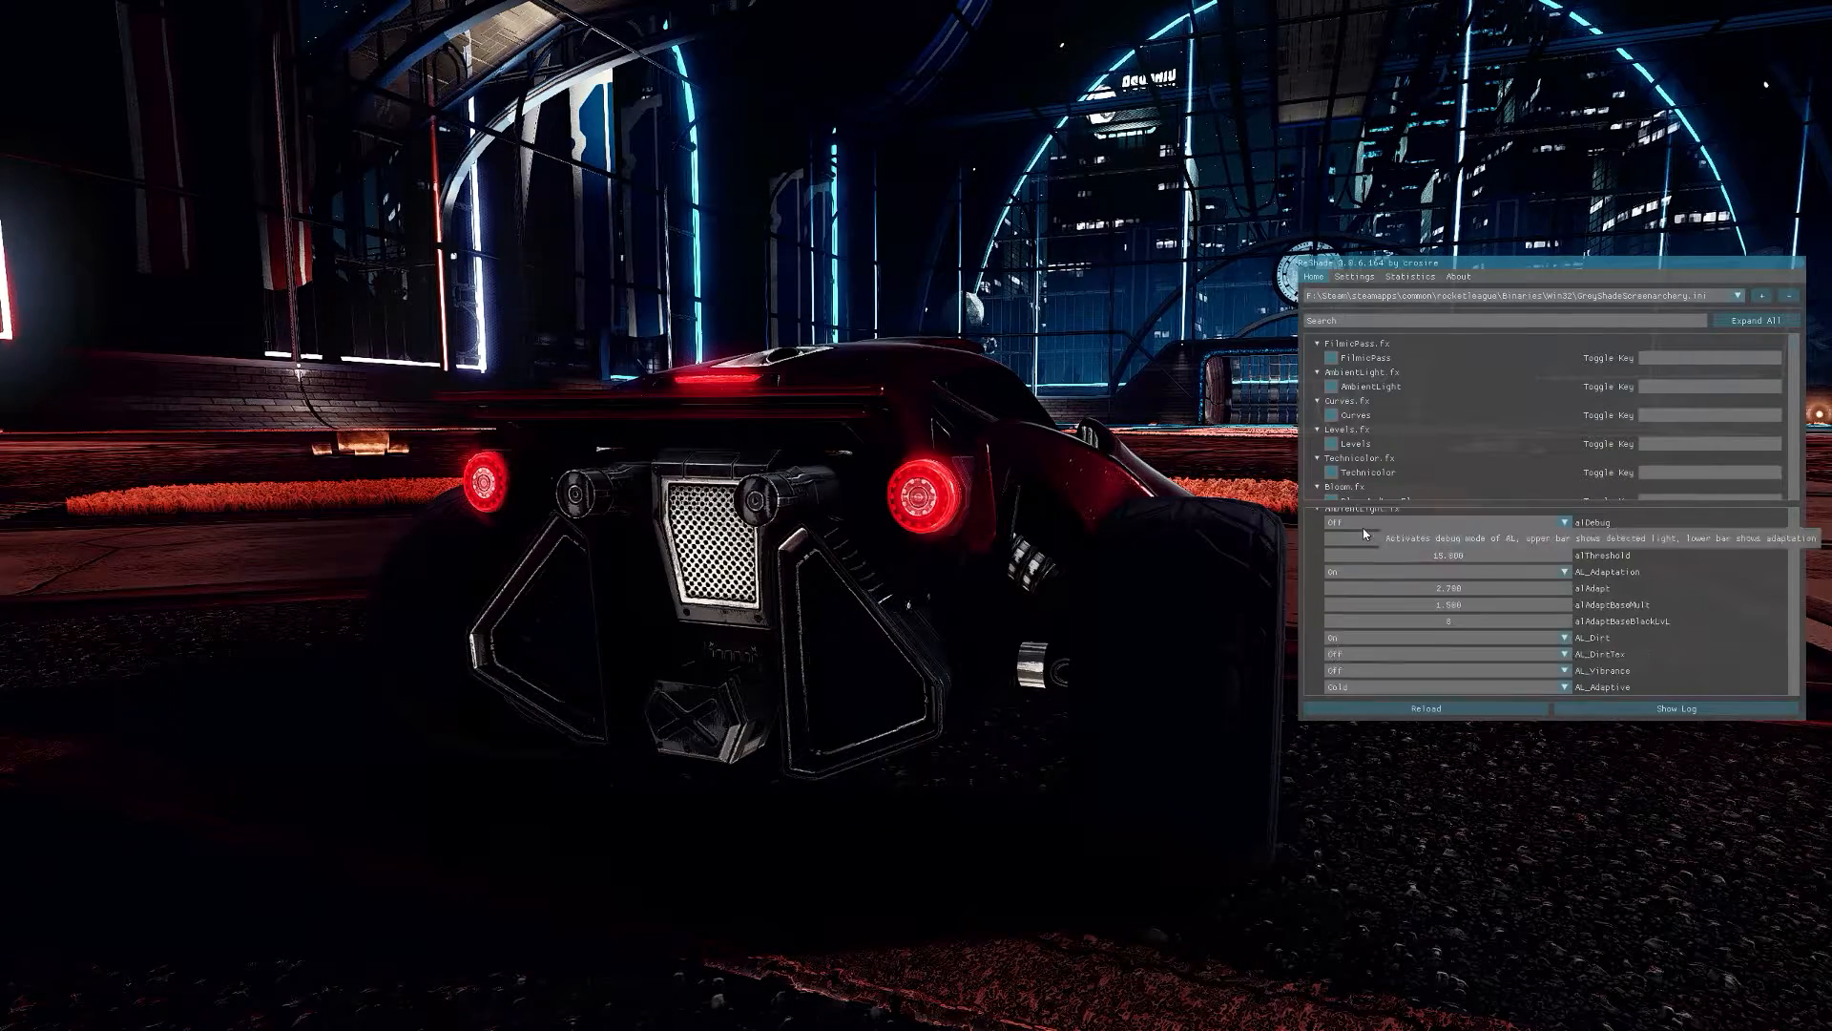
{"action": "scroll", "coordinate": [1363, 529], "scroll_direction": "down", "scroll_amount": 5}
{"action": "scroll", "coordinate": [1364, 538], "scroll_direction": "down", "scroll_amount": 5}
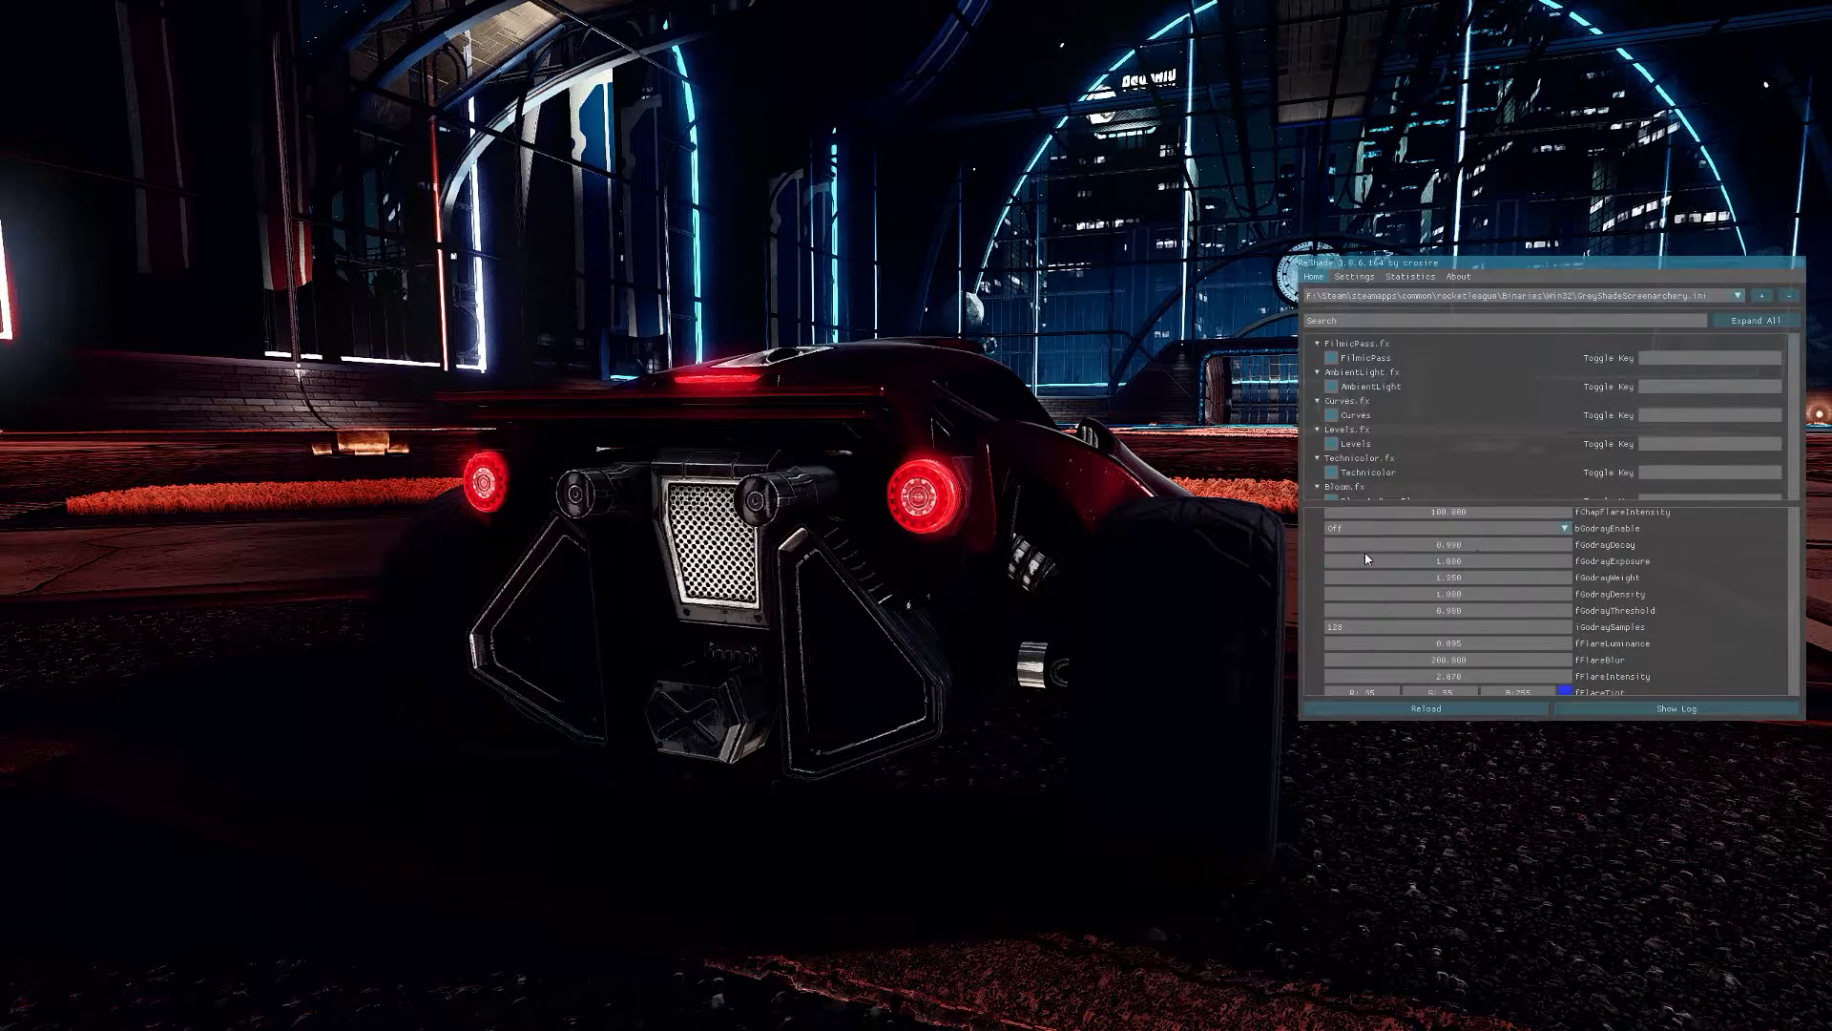
{"action": "scroll", "coordinate": [1364, 544], "scroll_direction": "down", "scroll_amount": 5}
{"action": "scroll", "coordinate": [1365, 556], "scroll_direction": "down", "scroll_amount": 2}
{"action": "scroll", "coordinate": [1364, 558], "scroll_direction": "down", "scroll_amount": 3}
{"action": "scroll", "coordinate": [1365, 558], "scroll_direction": "down", "scroll_amount": 3}
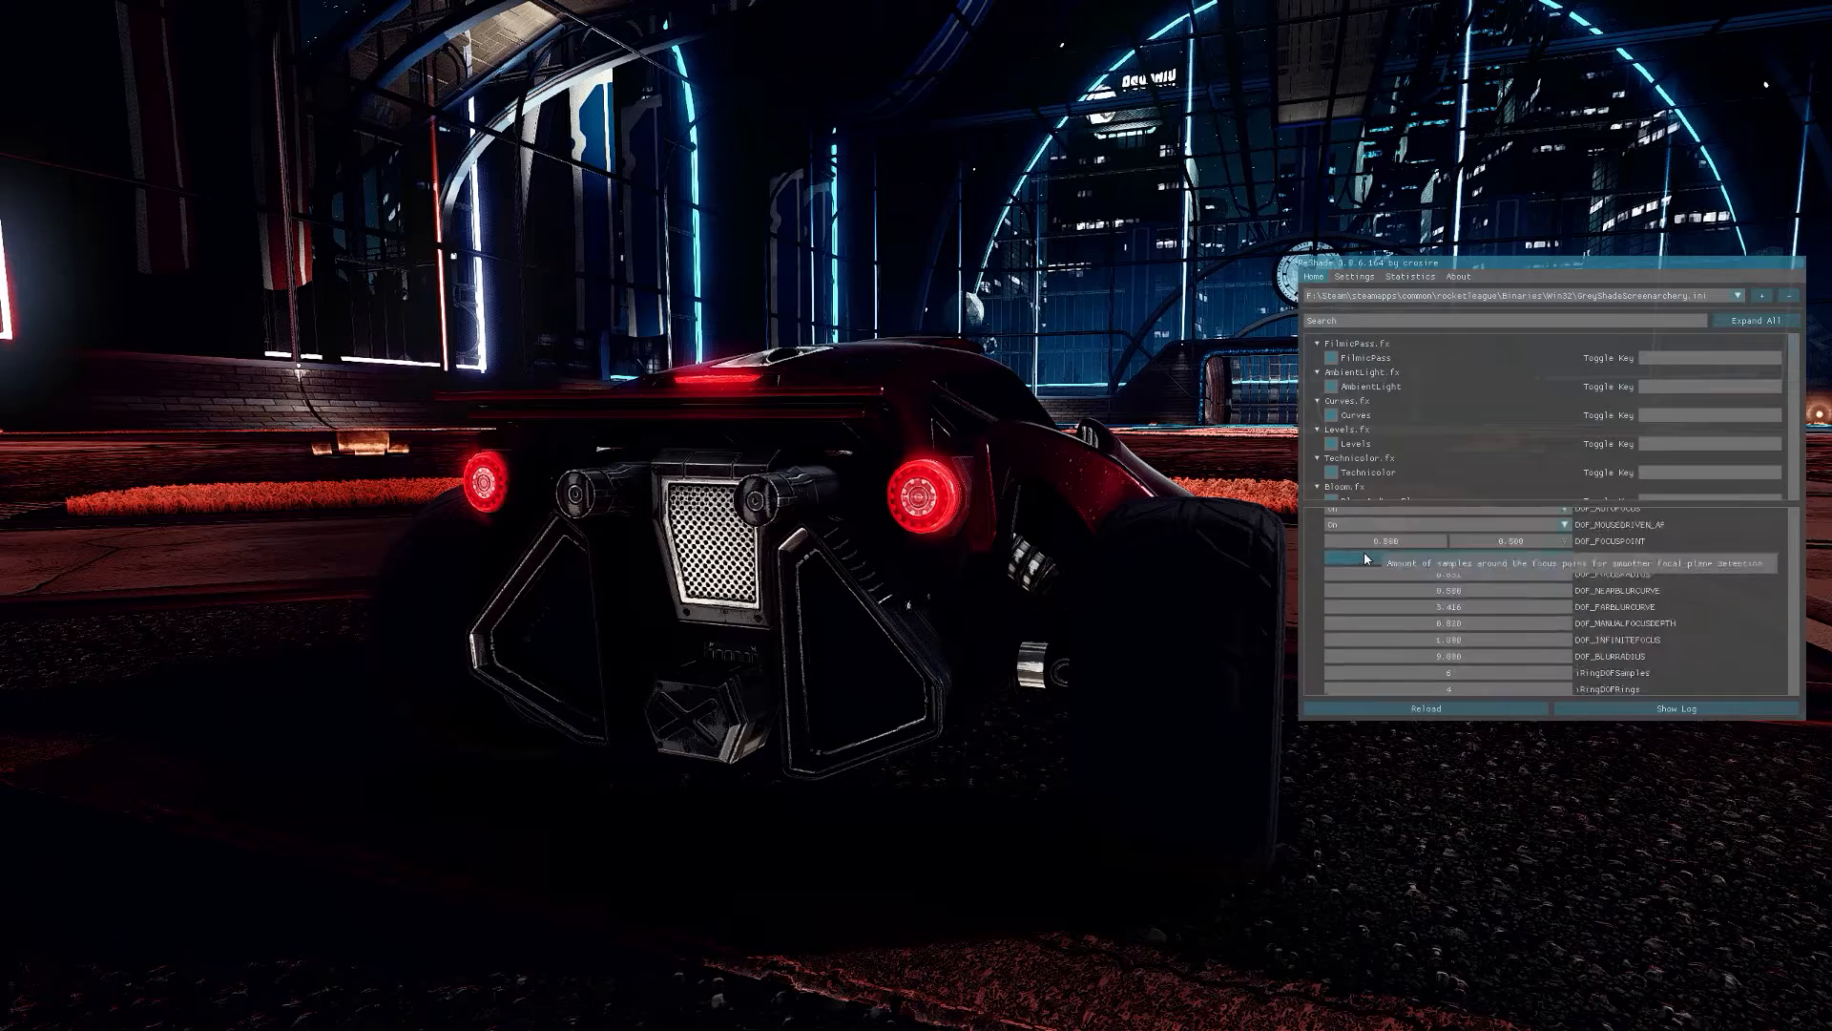
{"action": "scroll", "coordinate": [1364, 556], "scroll_direction": "down", "scroll_amount": 3}
{"action": "scroll", "coordinate": [1364, 558], "scroll_direction": "down", "scroll_amount": 3}
{"action": "scroll", "coordinate": [1365, 551], "scroll_direction": "down", "scroll_amount": 4}
{"action": "scroll", "coordinate": [1365, 559], "scroll_direction": "down", "scroll_amount": 4}
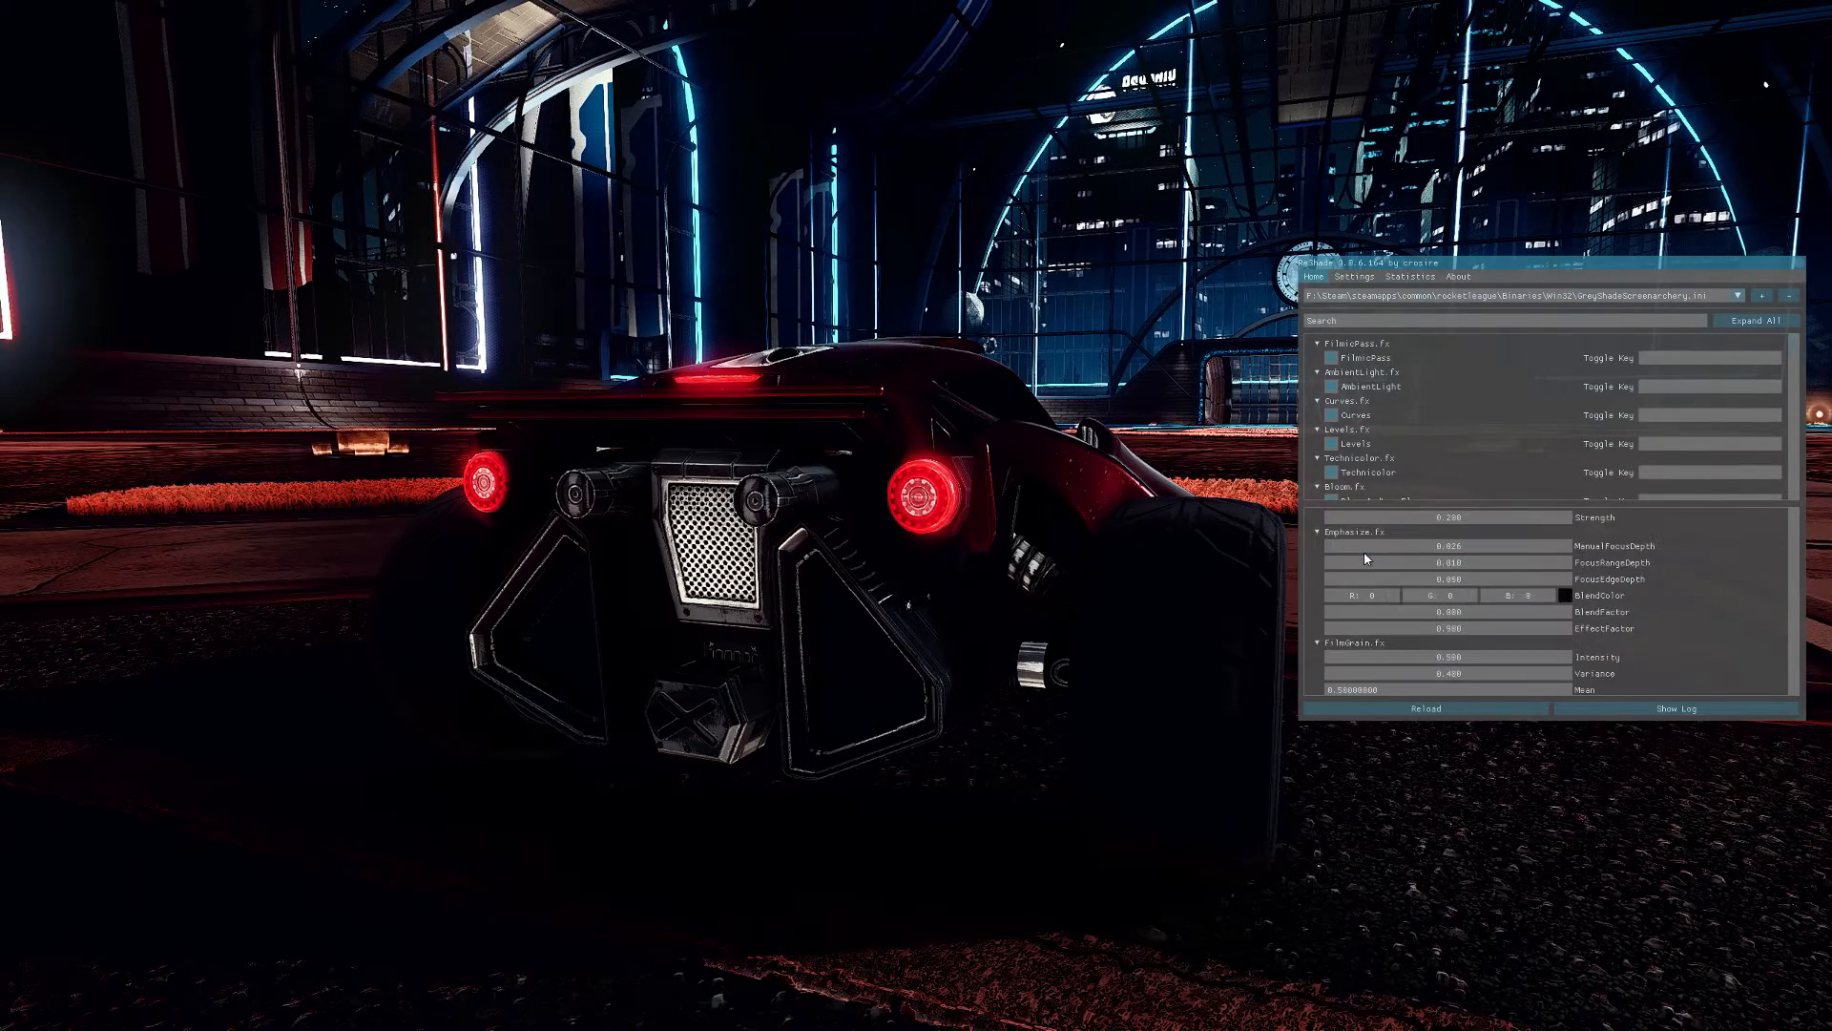
{"action": "scroll", "coordinate": [1388, 574], "scroll_direction": "down", "scroll_amount": 4}
{"action": "scroll", "coordinate": [1412, 583], "scroll_direction": "down", "scroll_amount": 3}
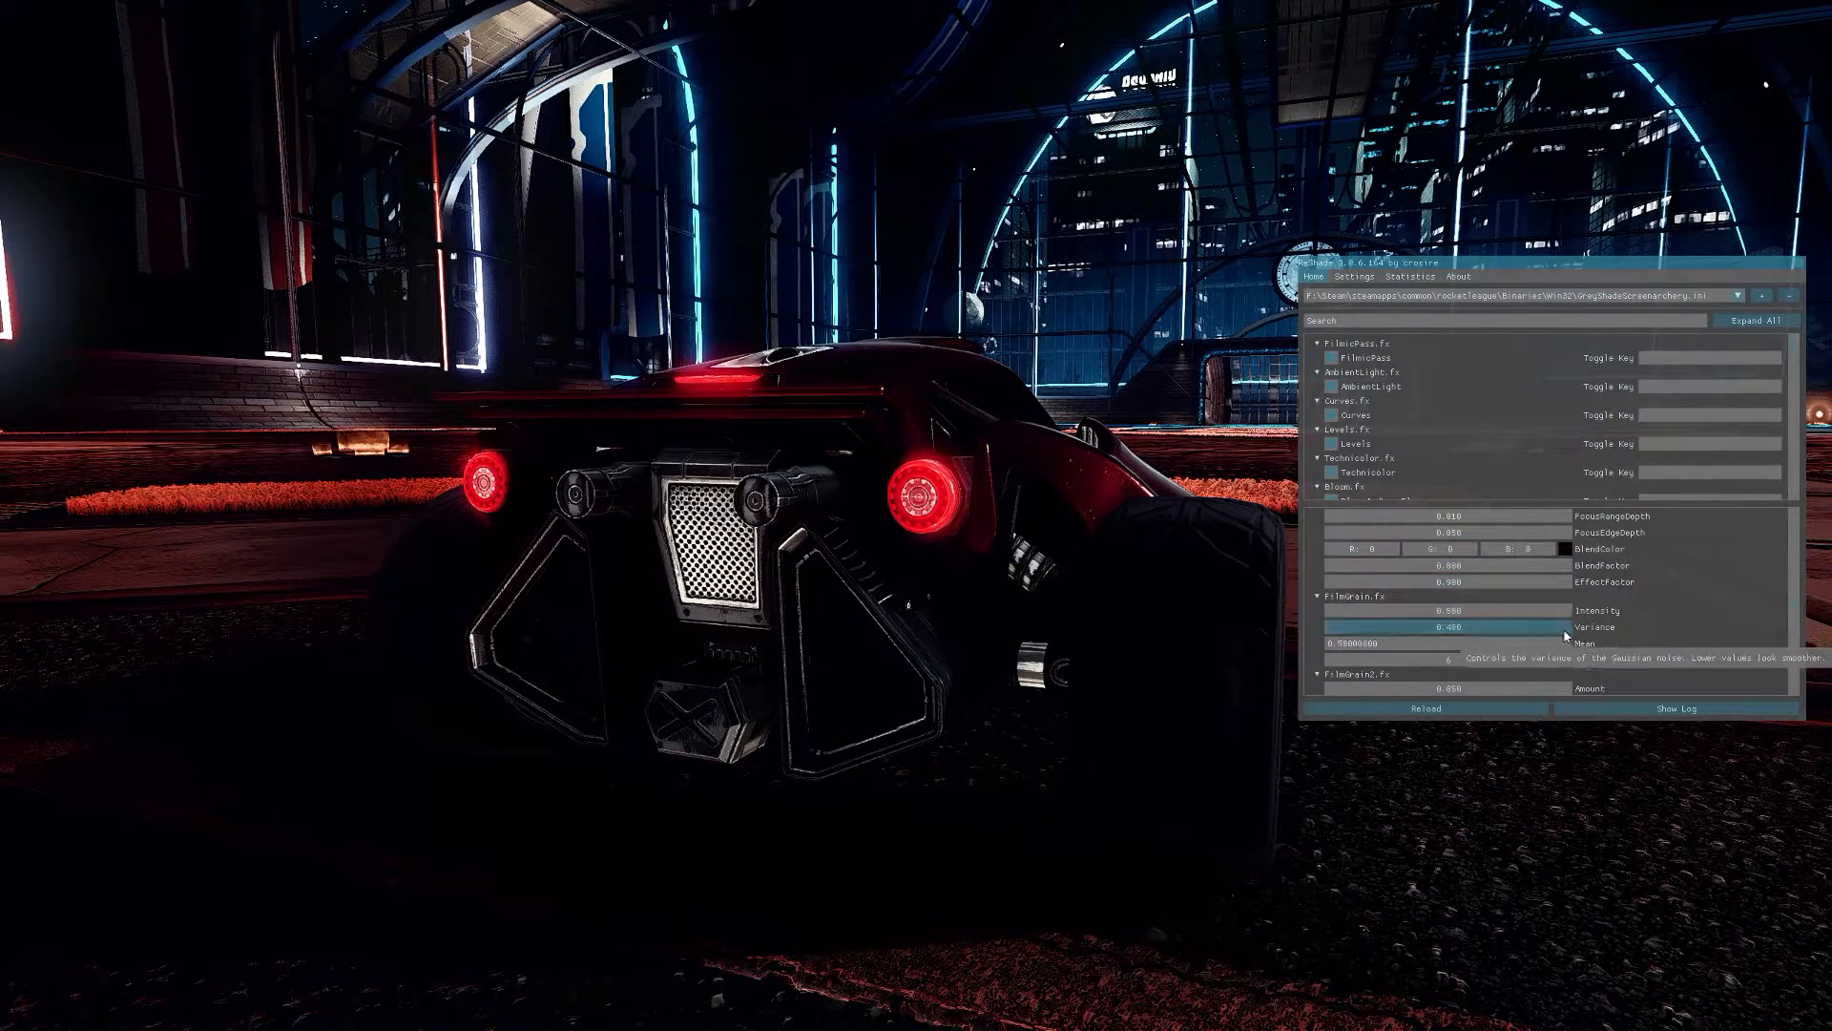
{"action": "scroll", "coordinate": [1510, 634], "scroll_direction": "down", "scroll_amount": 3}
{"action": "scroll", "coordinate": [1511, 635], "scroll_direction": "down", "scroll_amount": 3}
{"action": "scroll", "coordinate": [1510, 634], "scroll_direction": "down", "scroll_amount": 3}
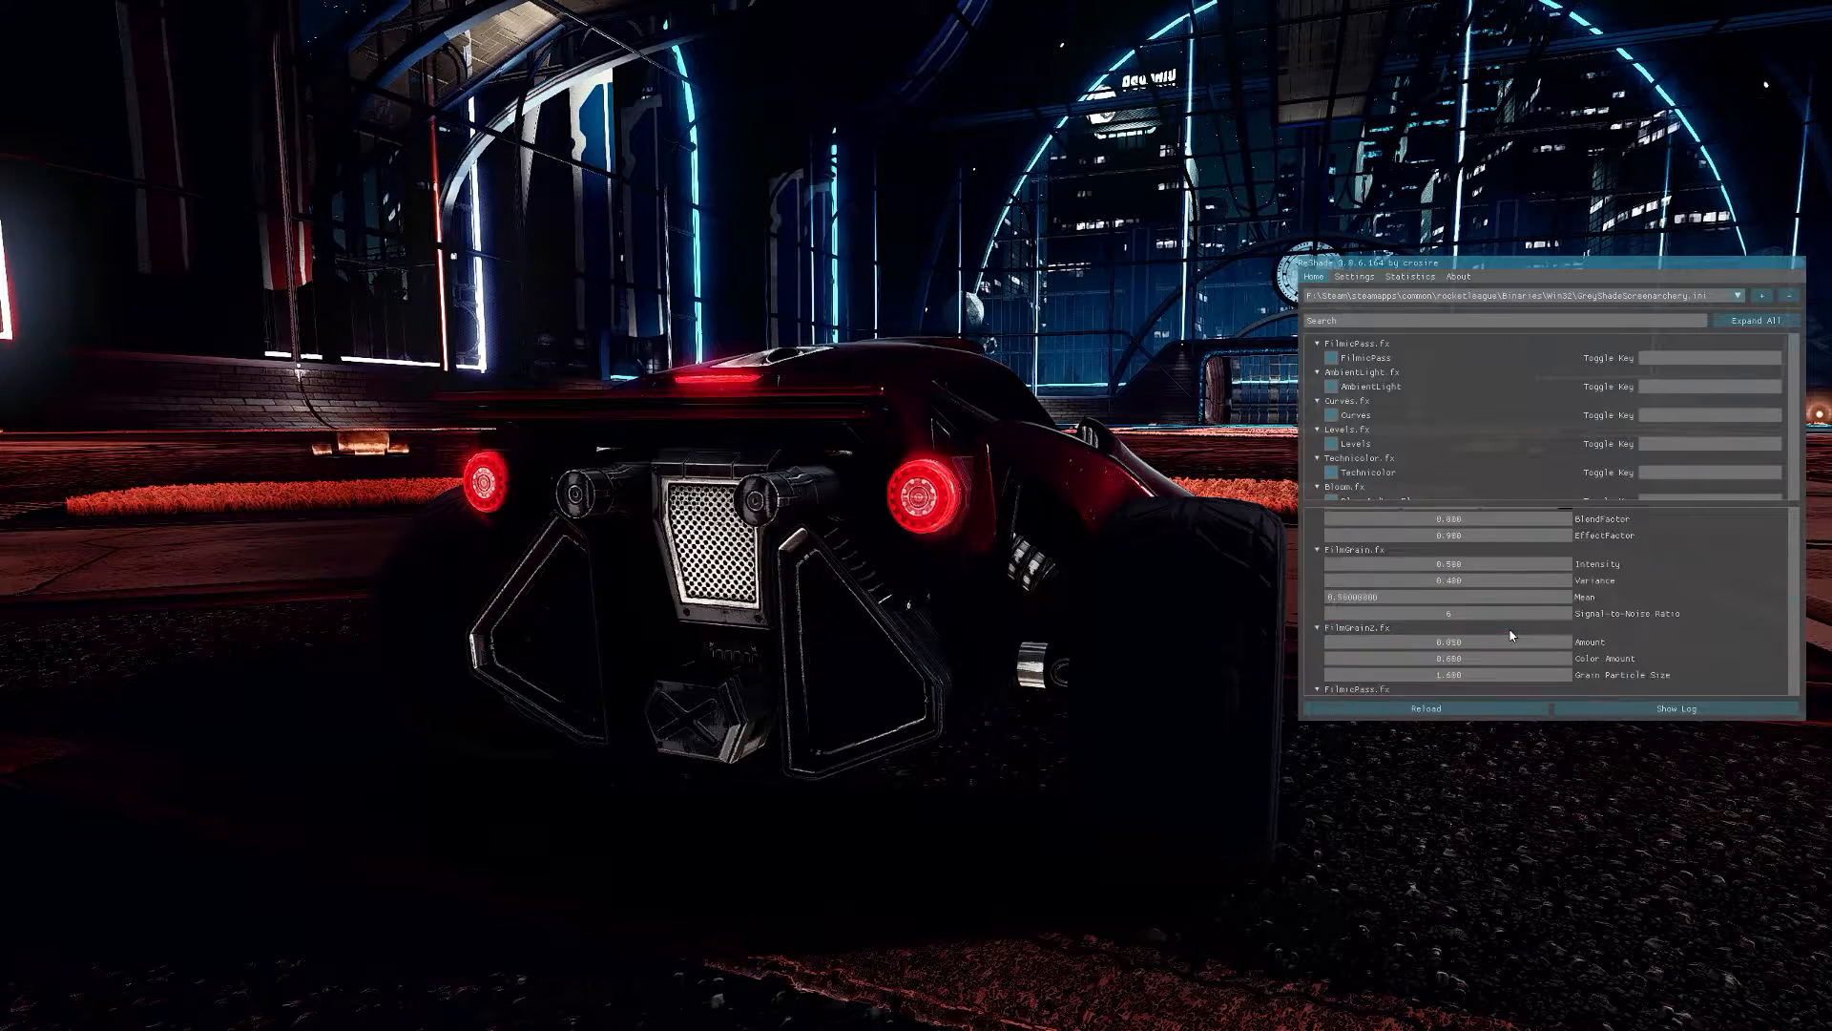
{"action": "scroll", "coordinate": [1511, 634], "scroll_direction": "down", "scroll_amount": 2}
{"action": "scroll", "coordinate": [1511, 634], "scroll_direction": "down", "scroll_amount": 3}
{"action": "scroll", "coordinate": [1510, 635], "scroll_direction": "down", "scroll_amount": 3}
{"action": "scroll", "coordinate": [1511, 635], "scroll_direction": "down", "scroll_amount": 3}
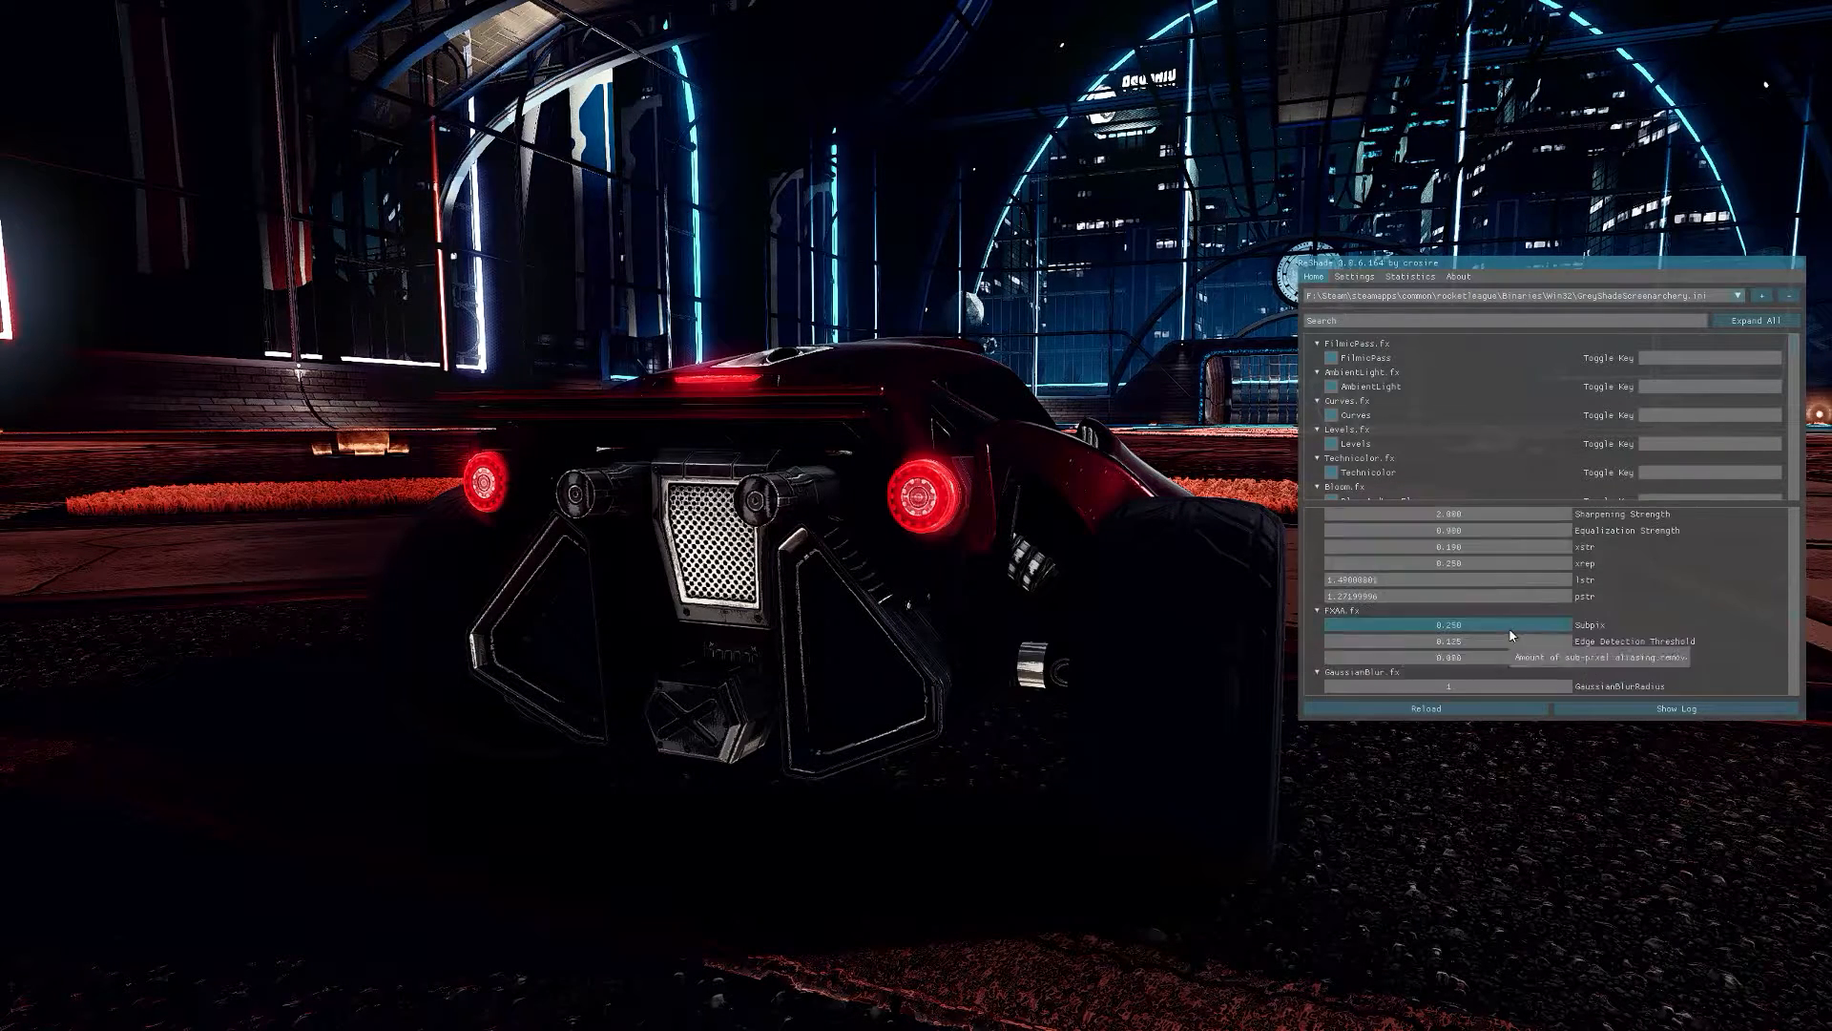
{"action": "scroll", "coordinate": [1511, 635], "scroll_direction": "down", "scroll_amount": 2}
{"action": "scroll", "coordinate": [1511, 635], "scroll_direction": "up", "scroll_amount": 3}
{"action": "scroll", "coordinate": [1510, 634], "scroll_direction": "up", "scroll_amount": 3}
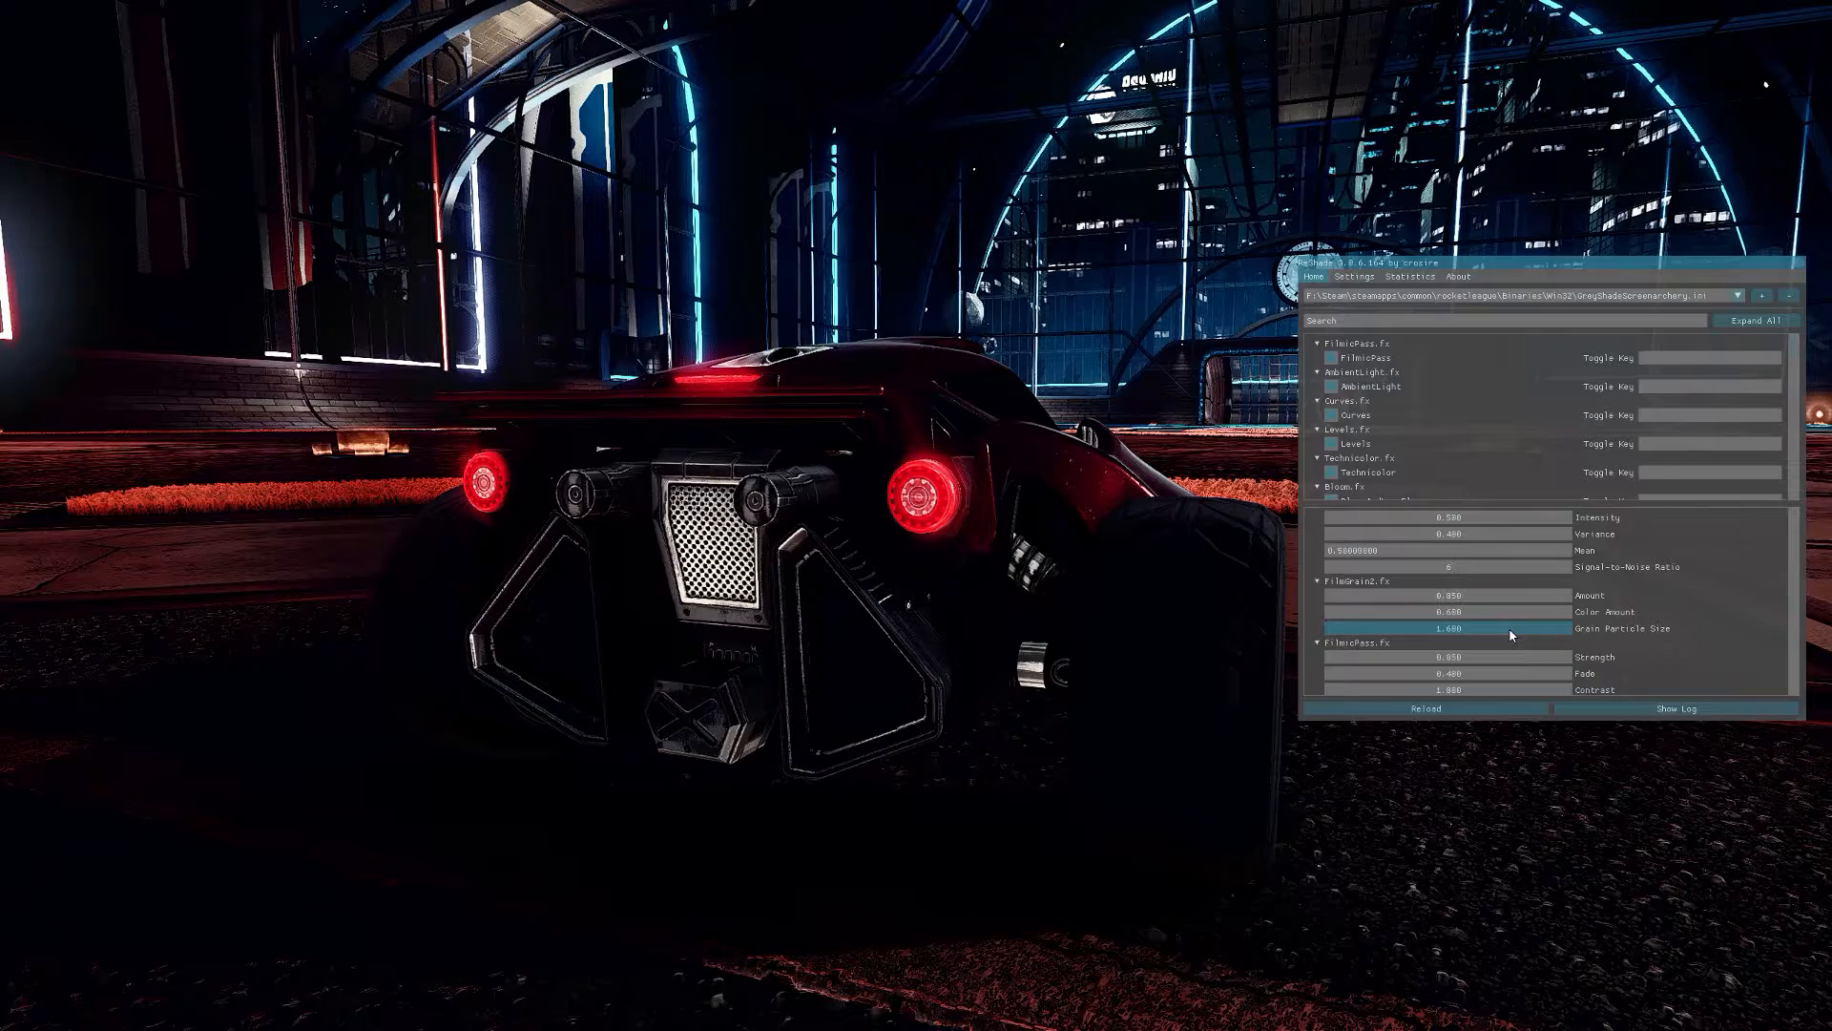
{"action": "scroll", "coordinate": [1509, 628], "scroll_direction": "down", "scroll_amount": 3}
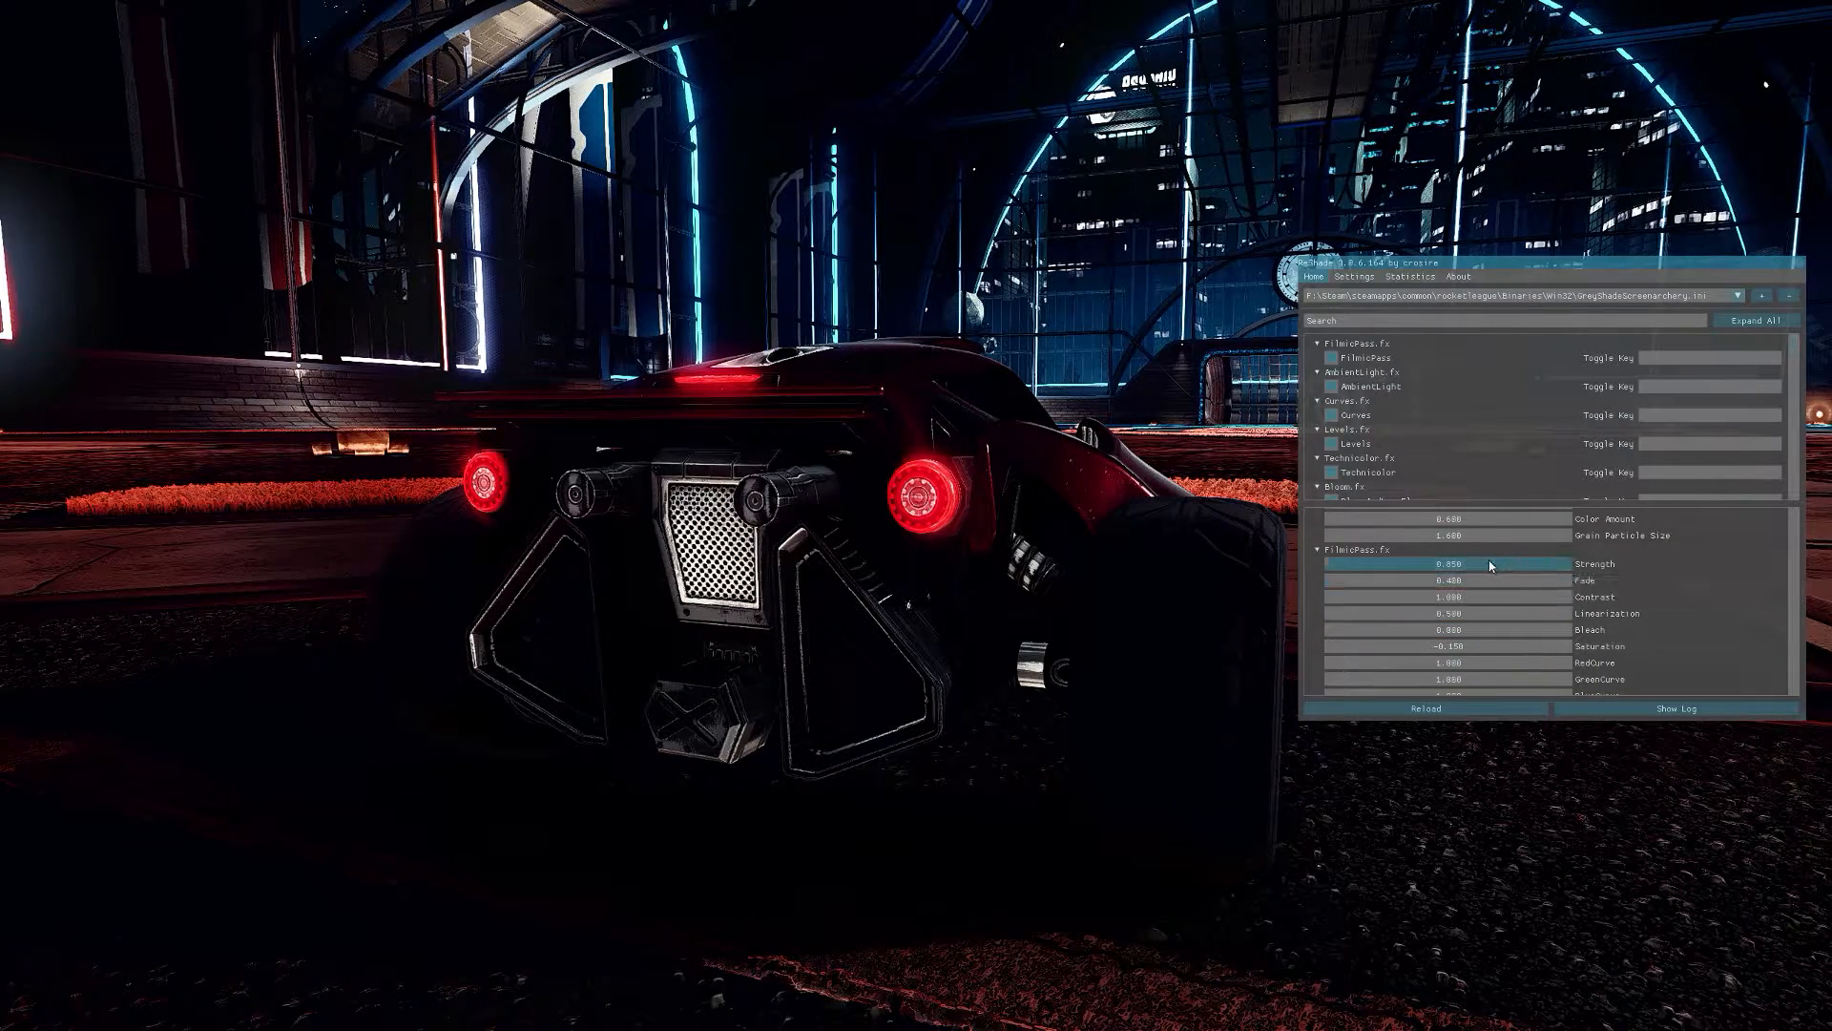
{"action": "scroll", "coordinate": [1503, 614], "scroll_direction": "down", "scroll_amount": 2}
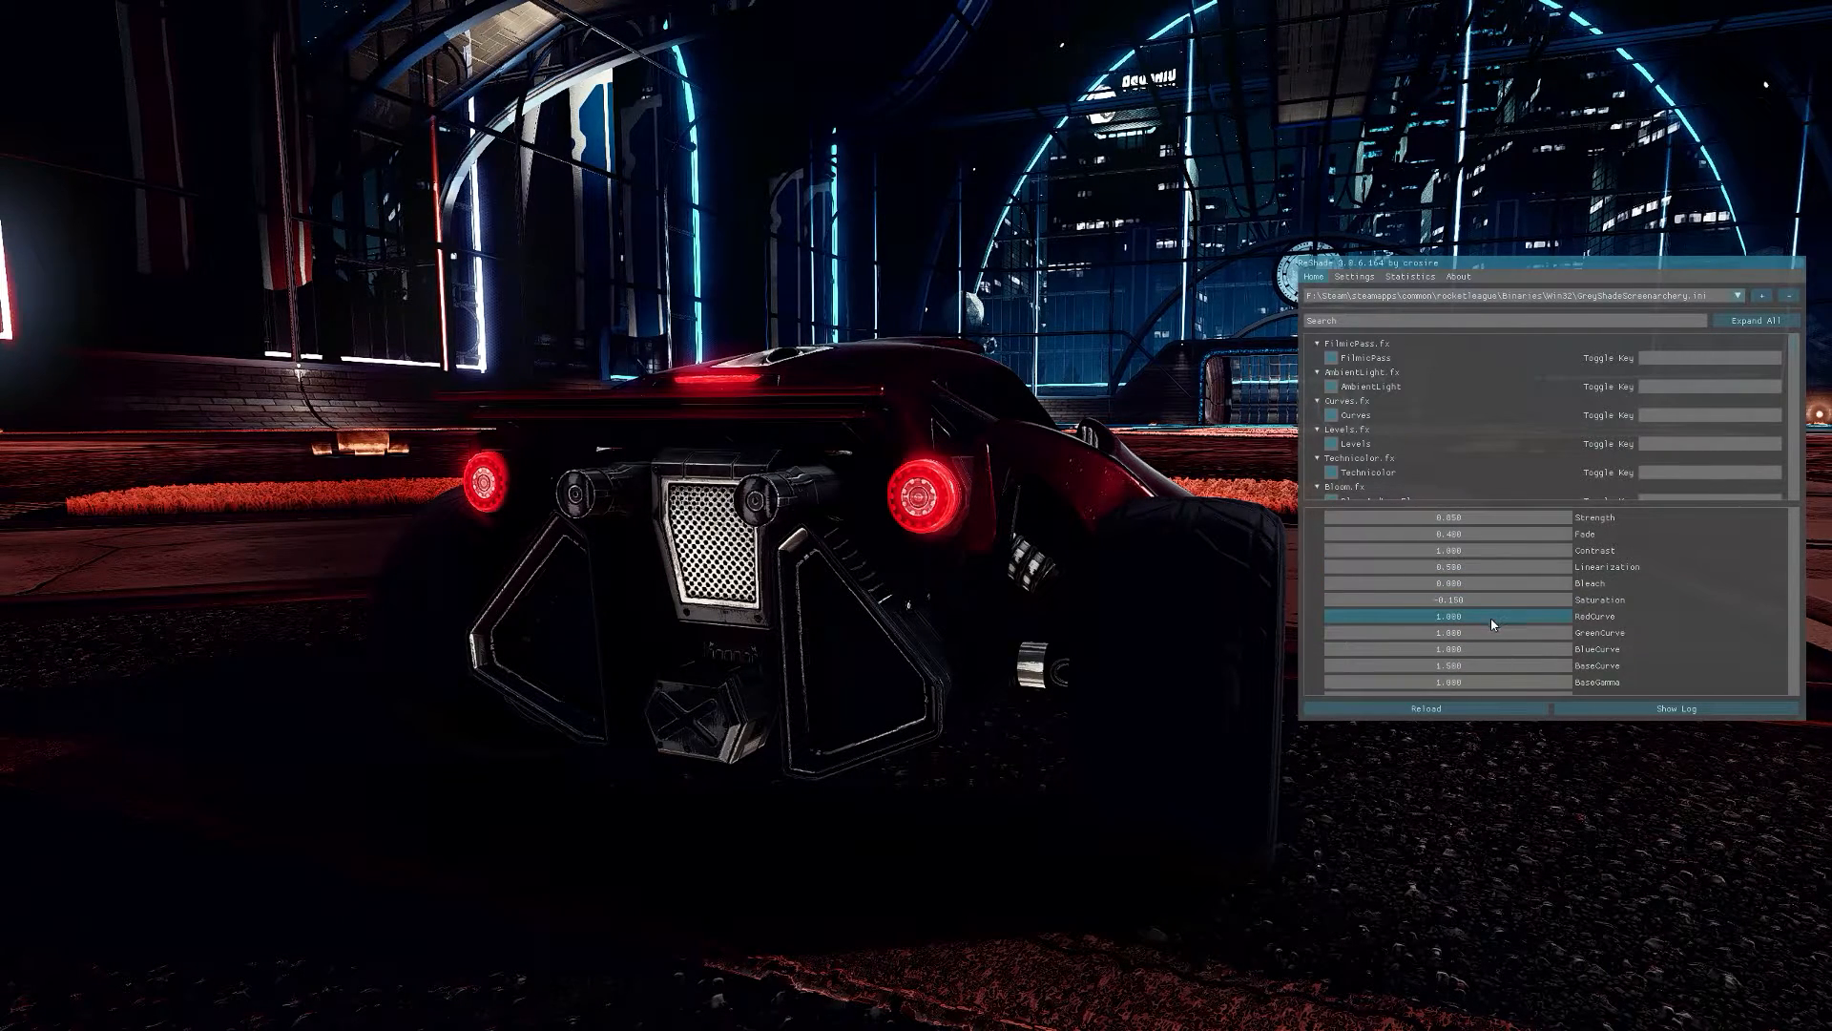
{"action": "scroll", "coordinate": [1494, 616], "scroll_direction": "down", "scroll_amount": 2}
{"action": "scroll", "coordinate": [1471, 574], "scroll_direction": "down", "scroll_amount": 1}
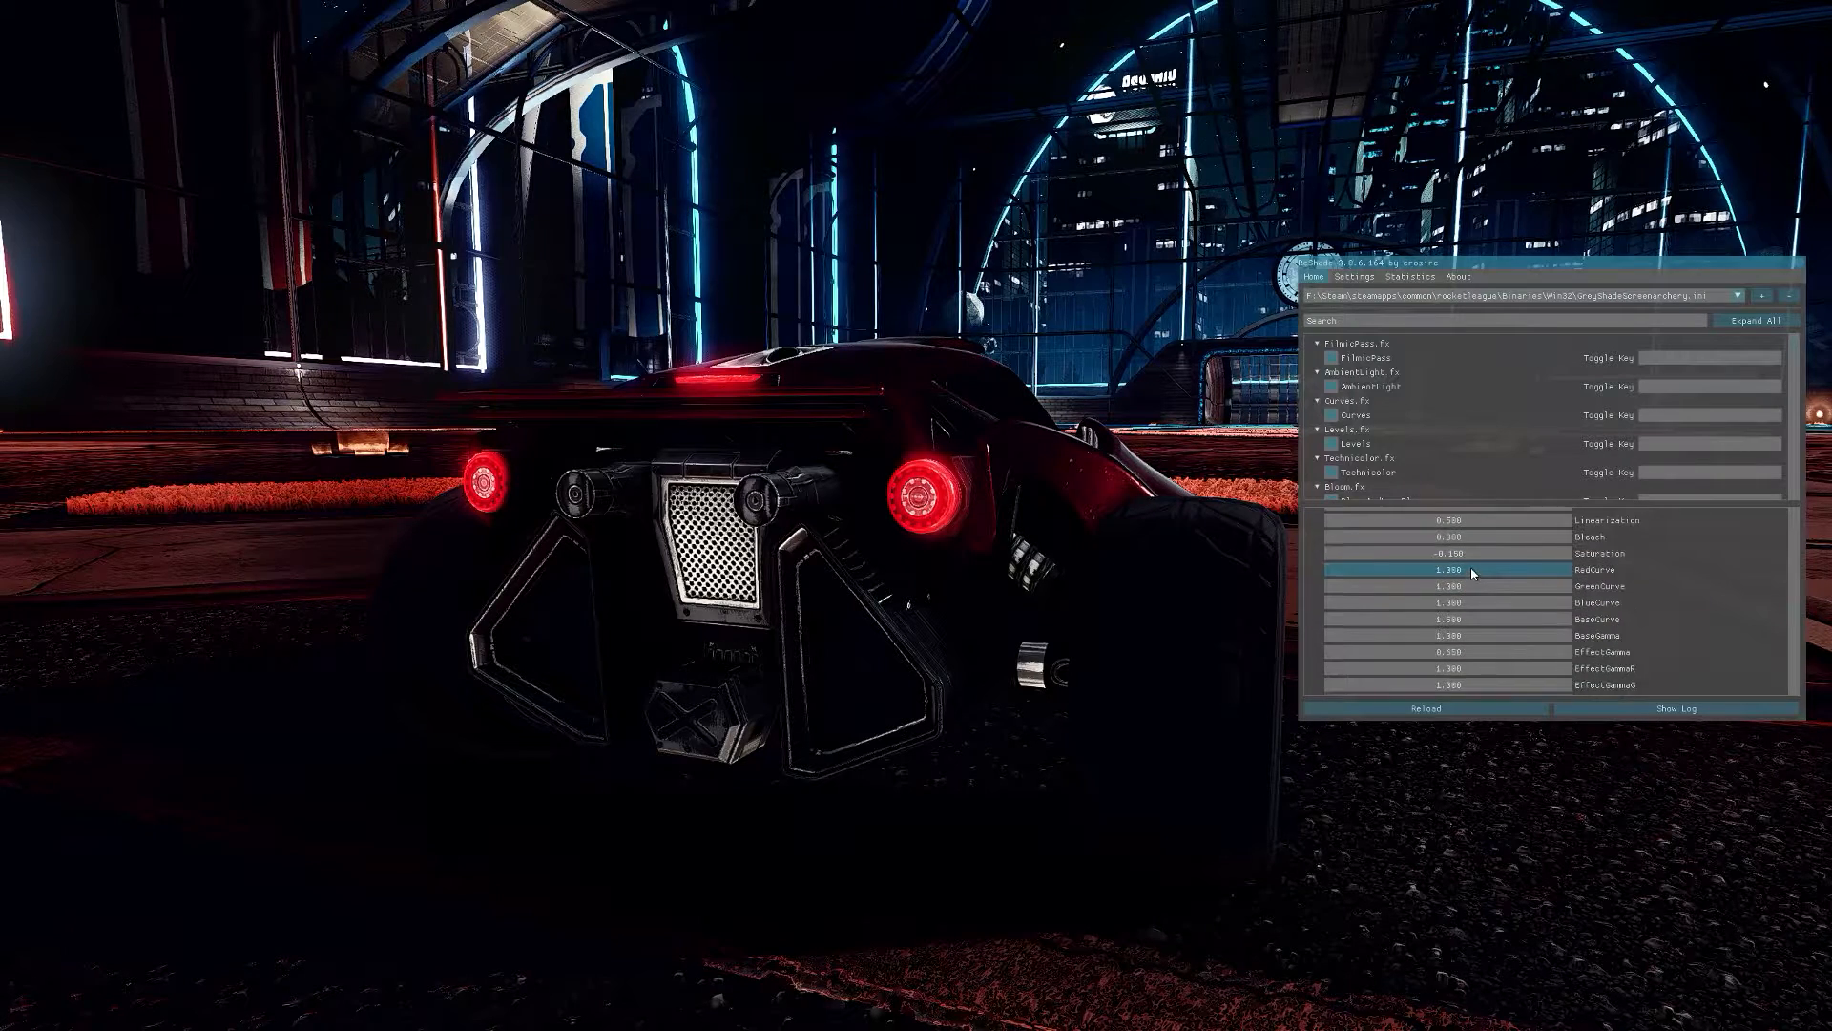
{"action": "scroll", "coordinate": [1474, 571], "scroll_direction": "up", "scroll_amount": 3}
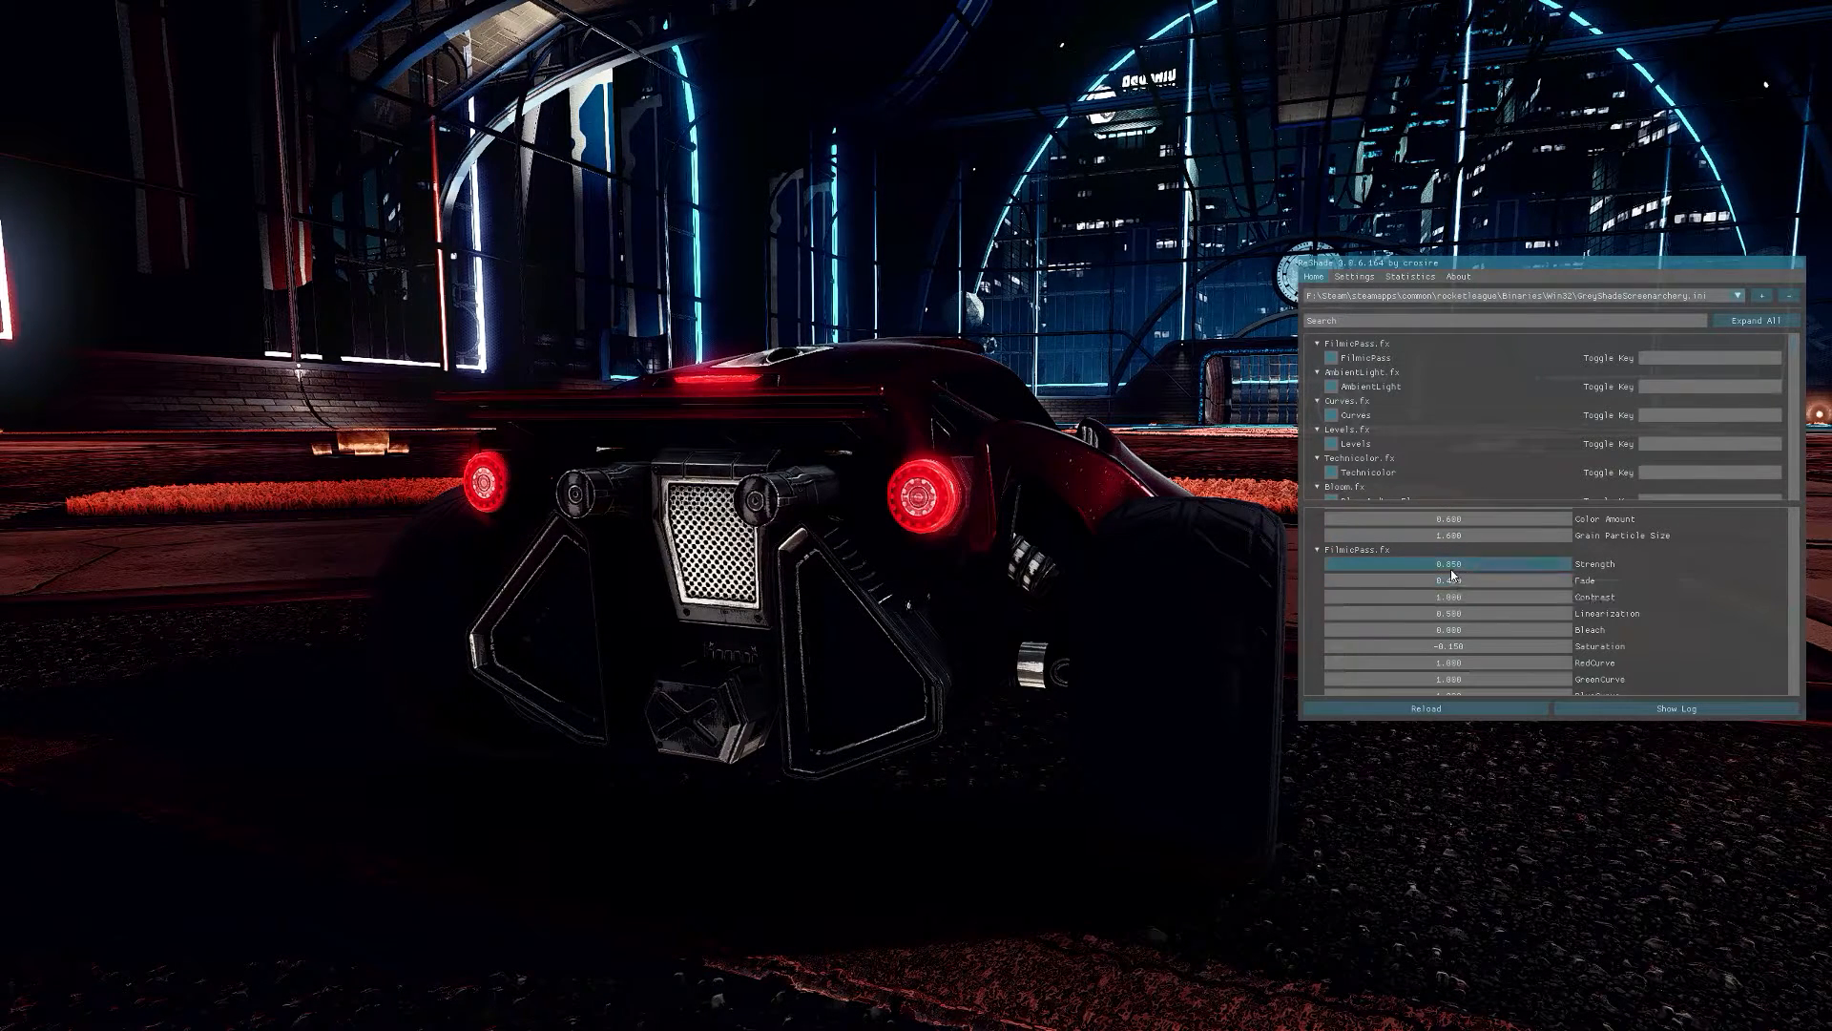
{"action": "left_click", "coordinate": [1452, 565], "text": "ctrl"}
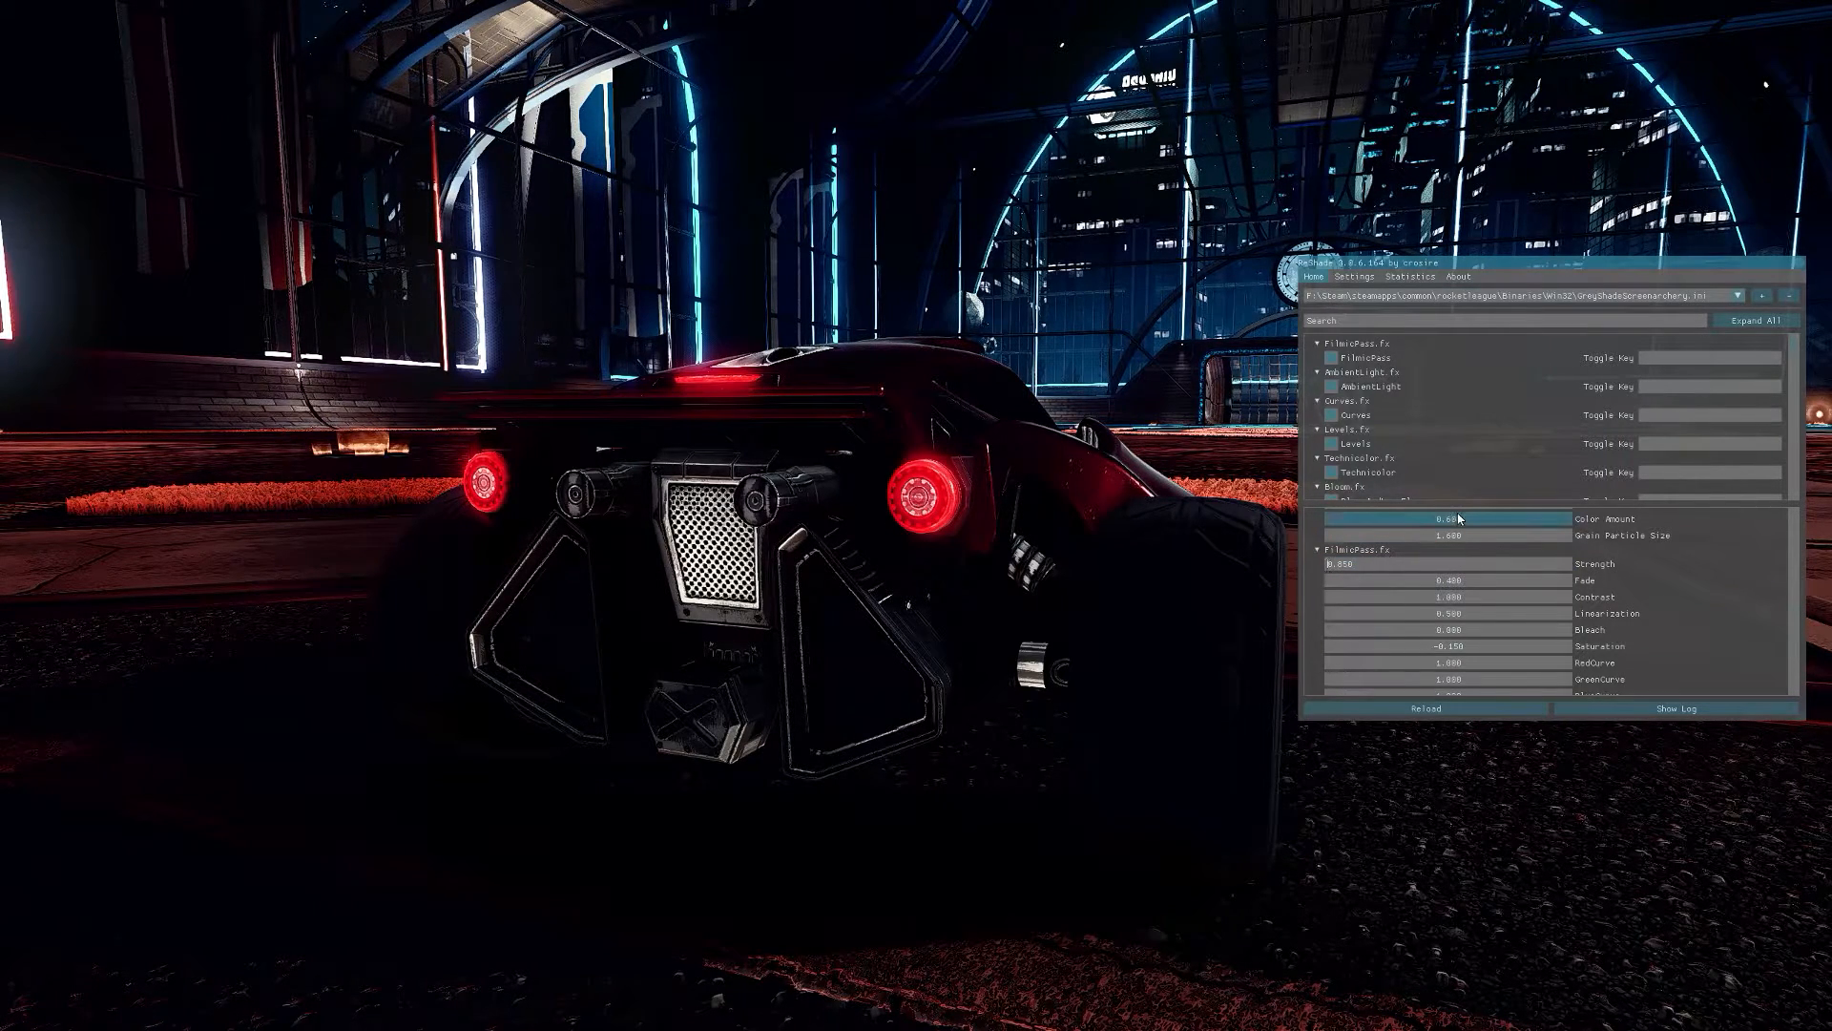
{"action": "type", "text": "10.550"}
{"action": "type", "text": "10.350"}
{"action": "key", "text": "Return"}
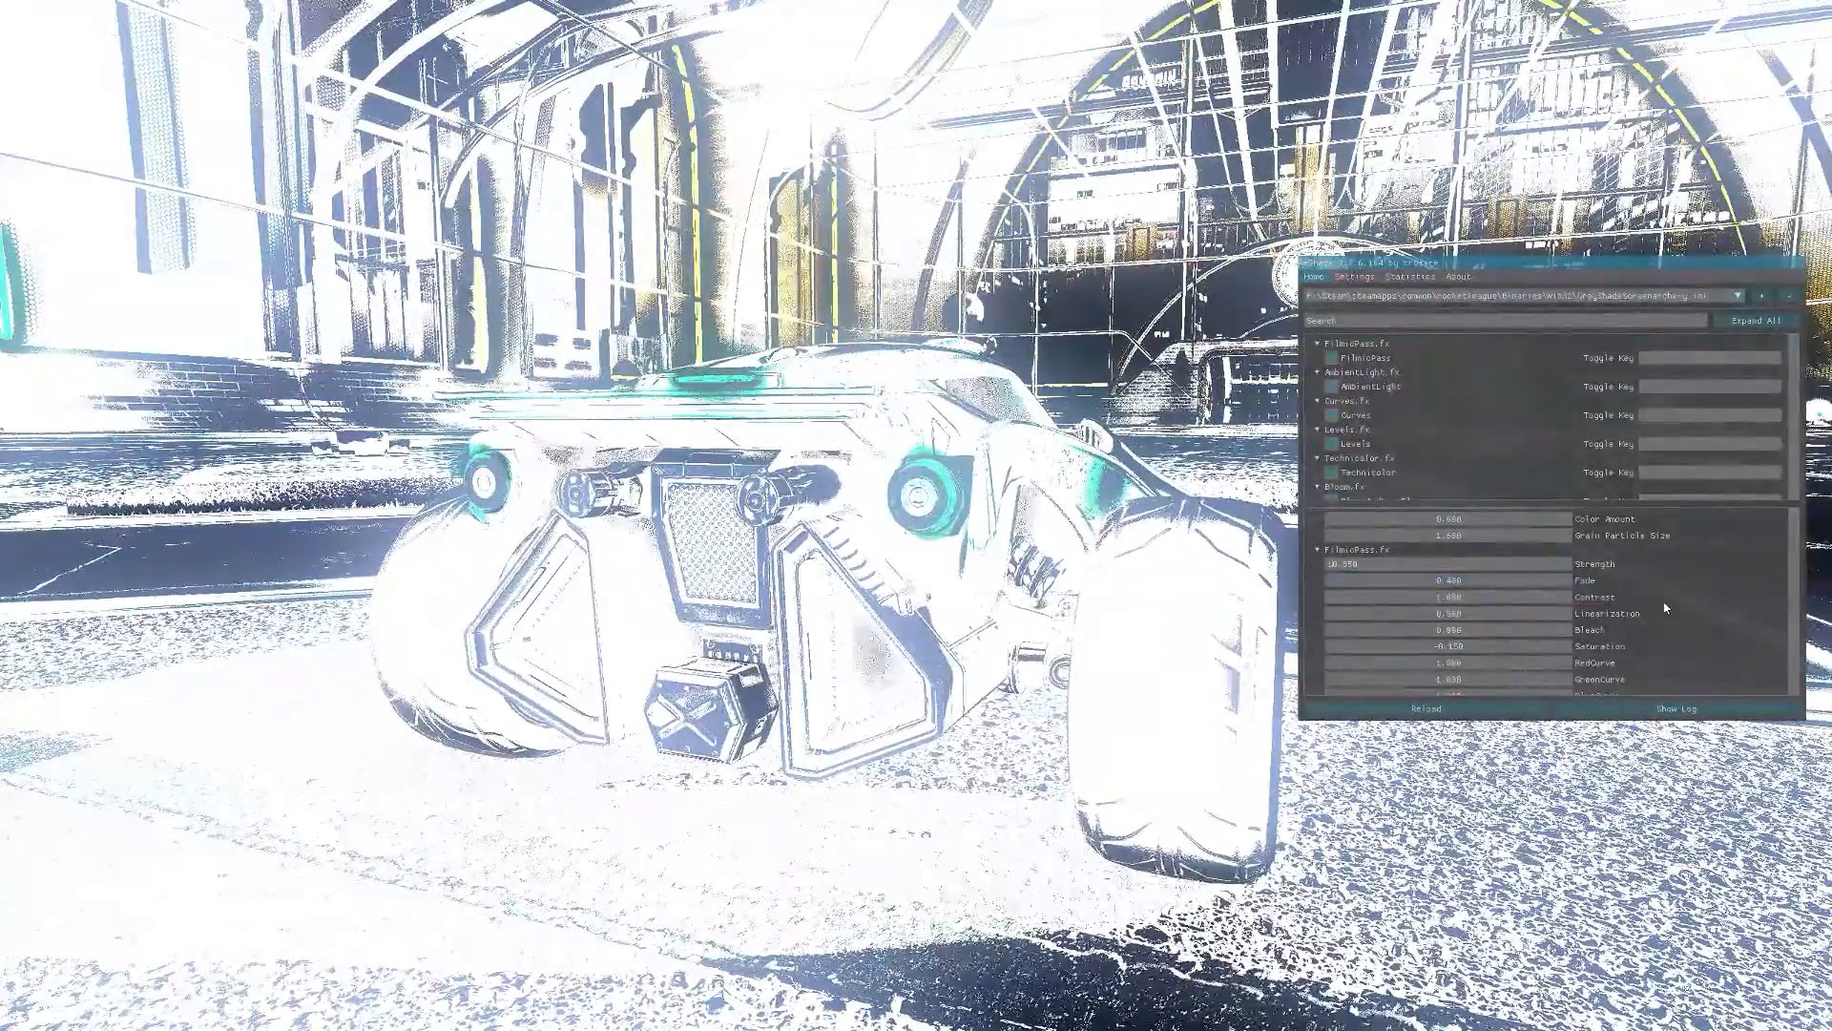
{"action": "type", "text": "0.050"}
{"action": "key", "text": "Return"}
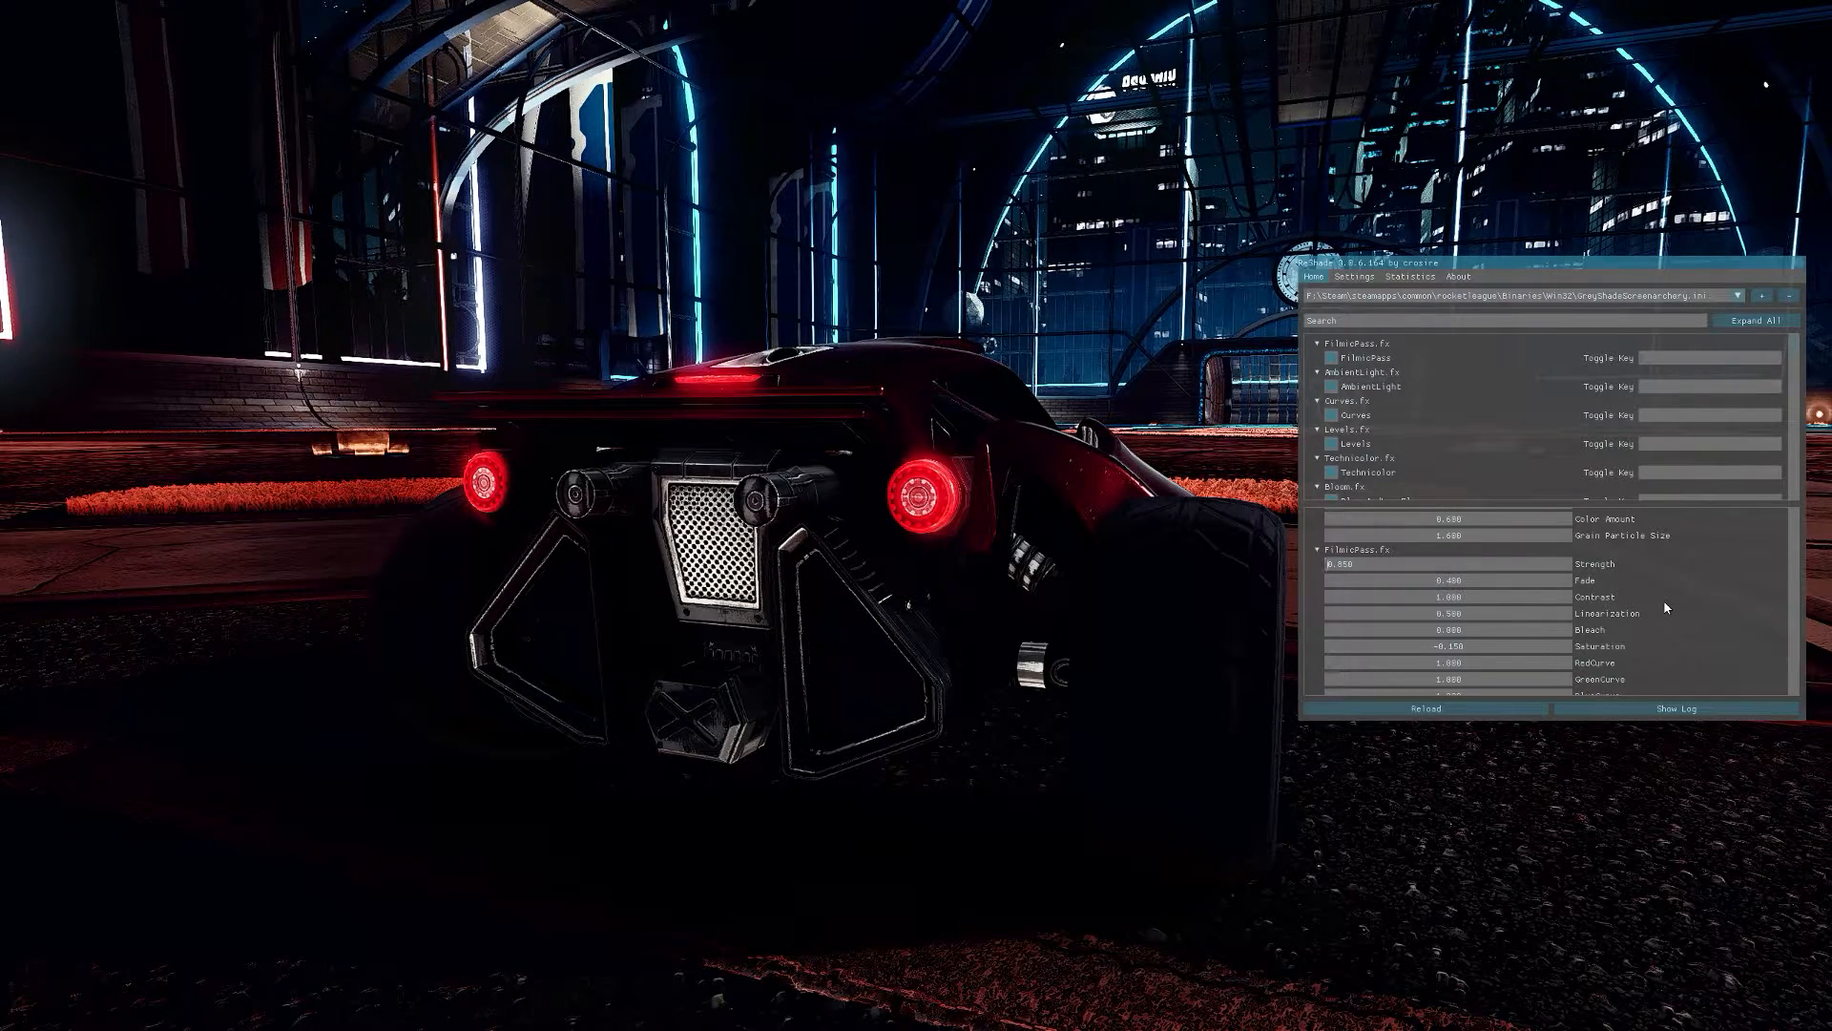
{"action": "key", "text": "Return"}
Drag the FilmicPass Strength slider around, then enter and confirm an exact Strength value
{"action": "mouse_move", "coordinate": [1450, 567]}
{"action": "left_mouse_down"}
{"action": "mouse_move", "coordinate": [1400, 570]}
{"action": "mouse_move", "coordinate": [1472, 569]}
{"action": "mouse_move", "coordinate": [1404, 569]}
{"action": "left_mouse_up"}
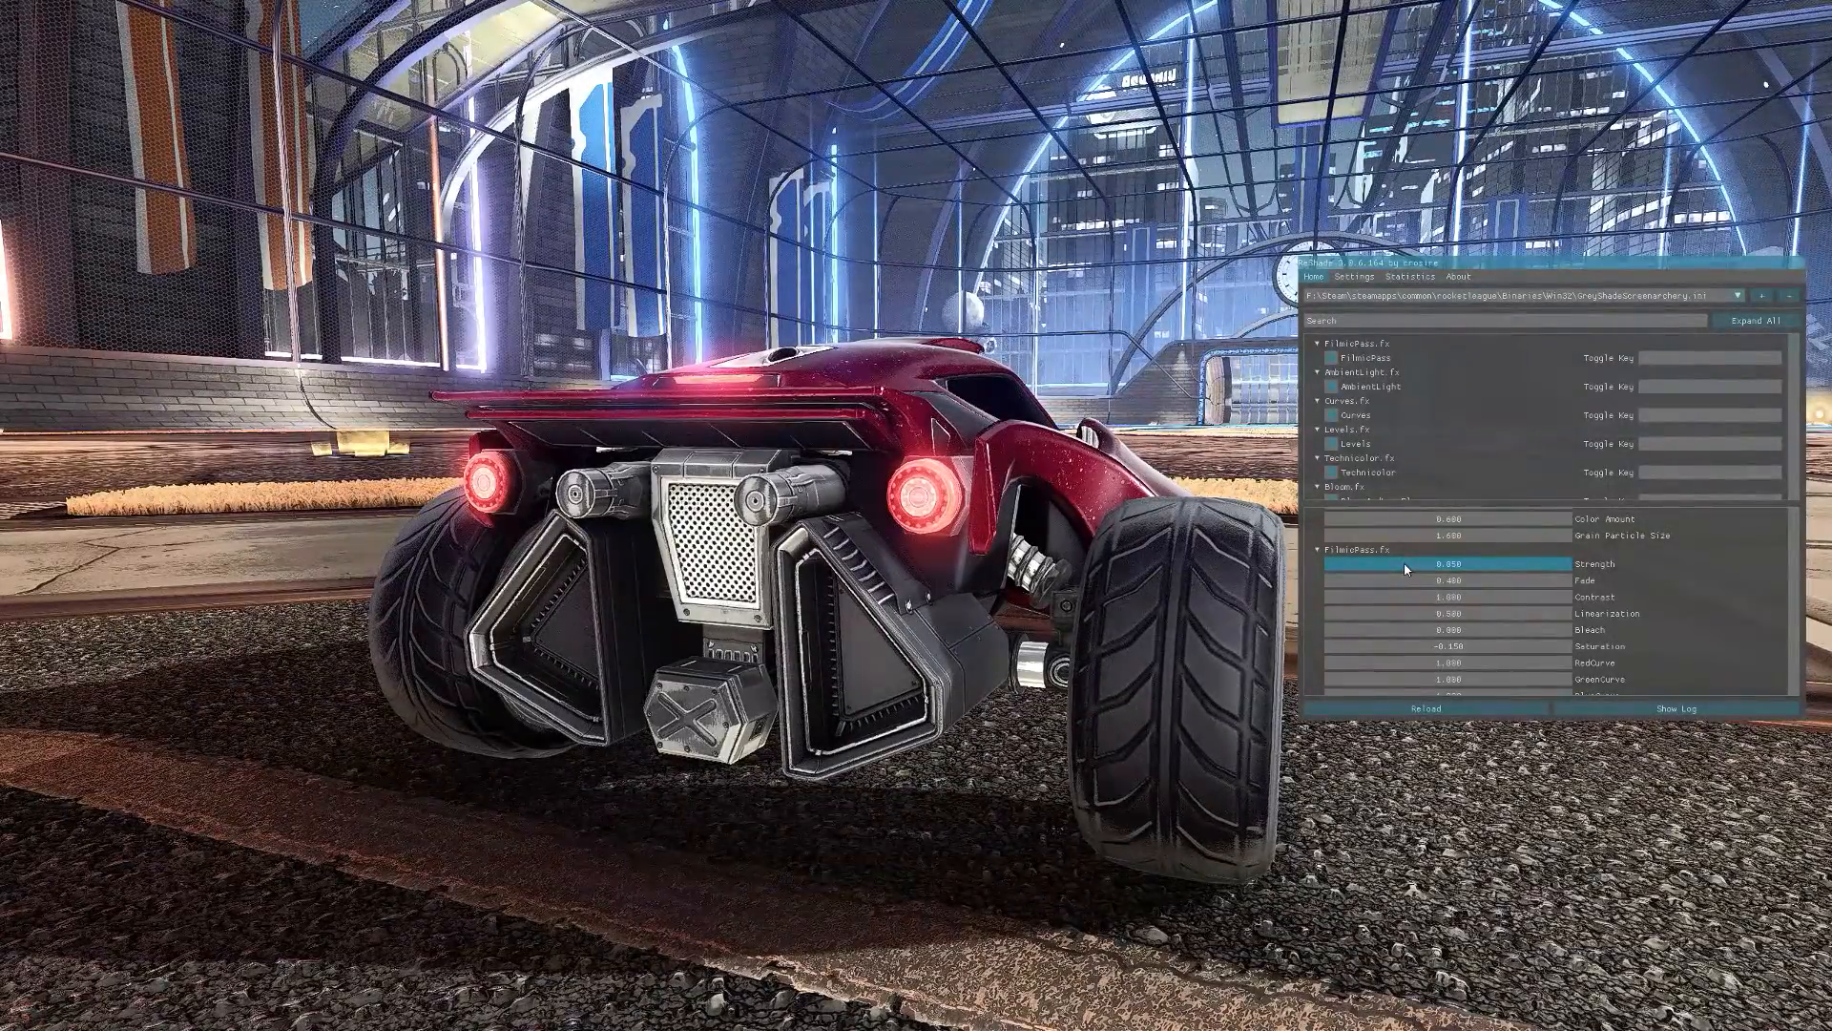
{"action": "mouse_move", "coordinate": [1408, 568]}
{"action": "left_mouse_down"}
{"action": "mouse_move", "coordinate": [1520, 572]}
{"action": "mouse_move", "coordinate": [1456, 567]}
{"action": "left_mouse_up"}
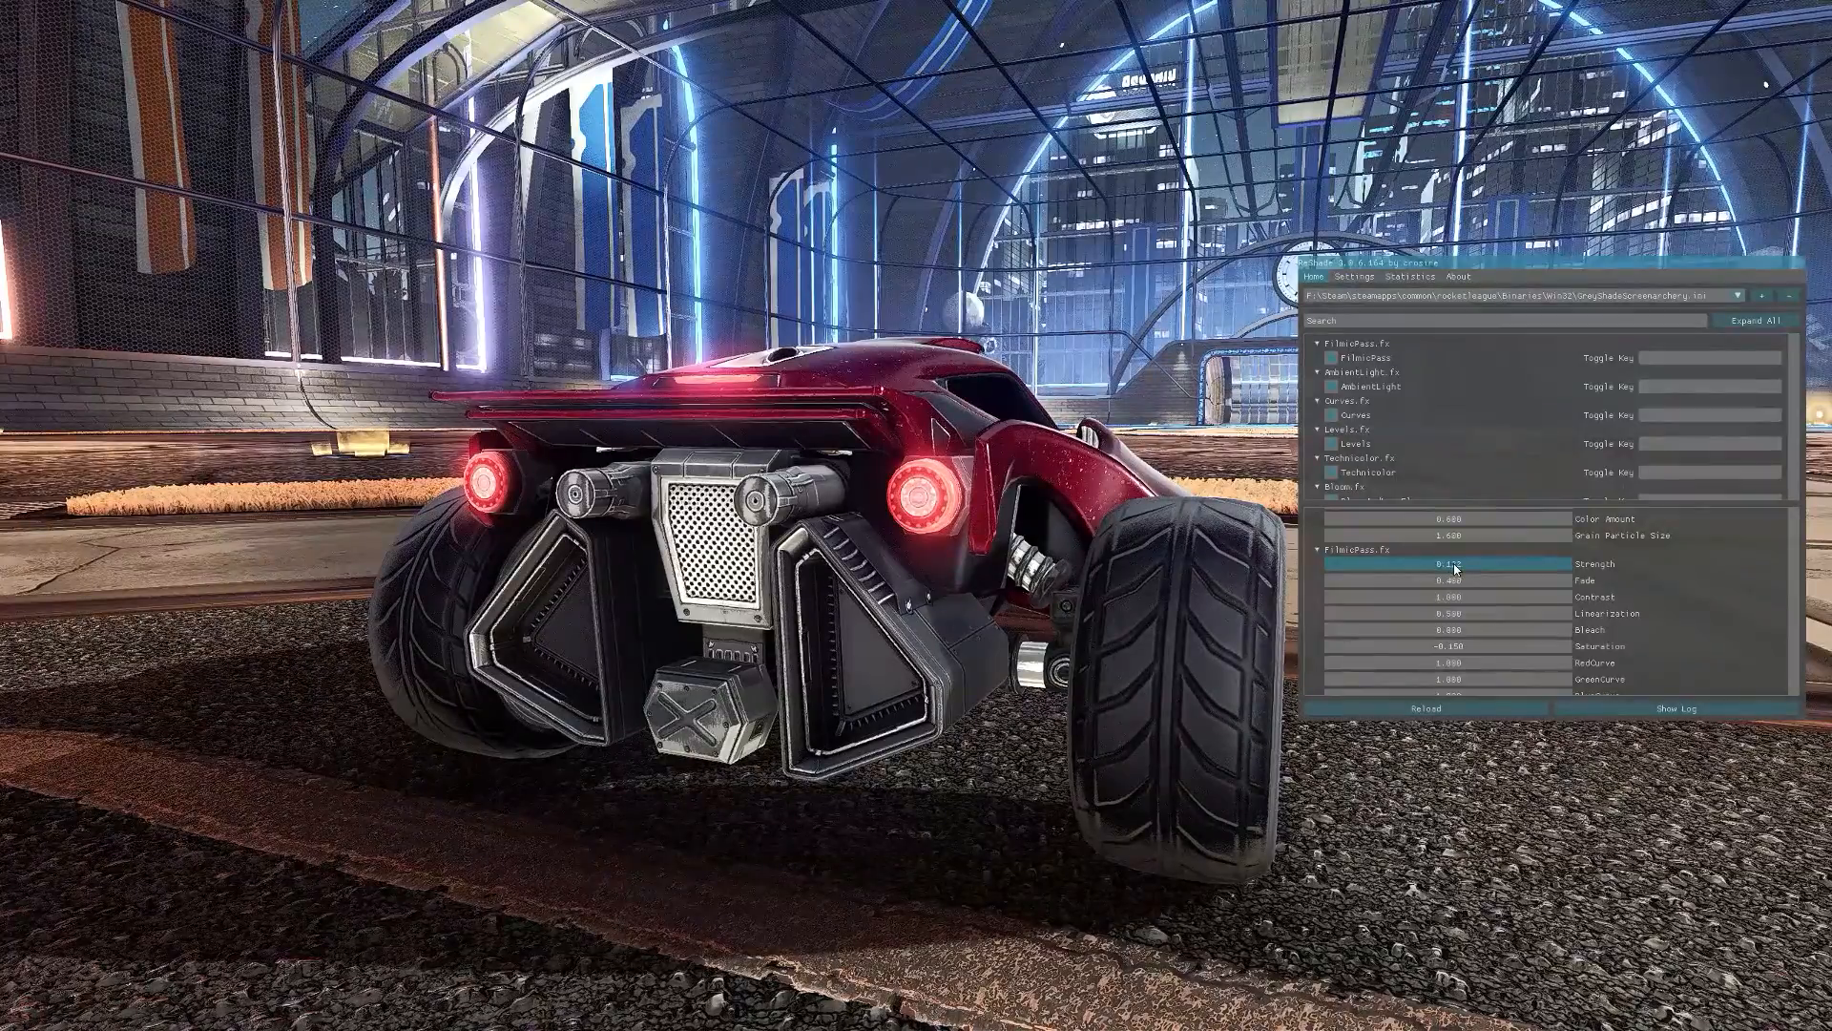
{"action": "left_click", "coordinate": [1456, 568], "text": "ctrl"}
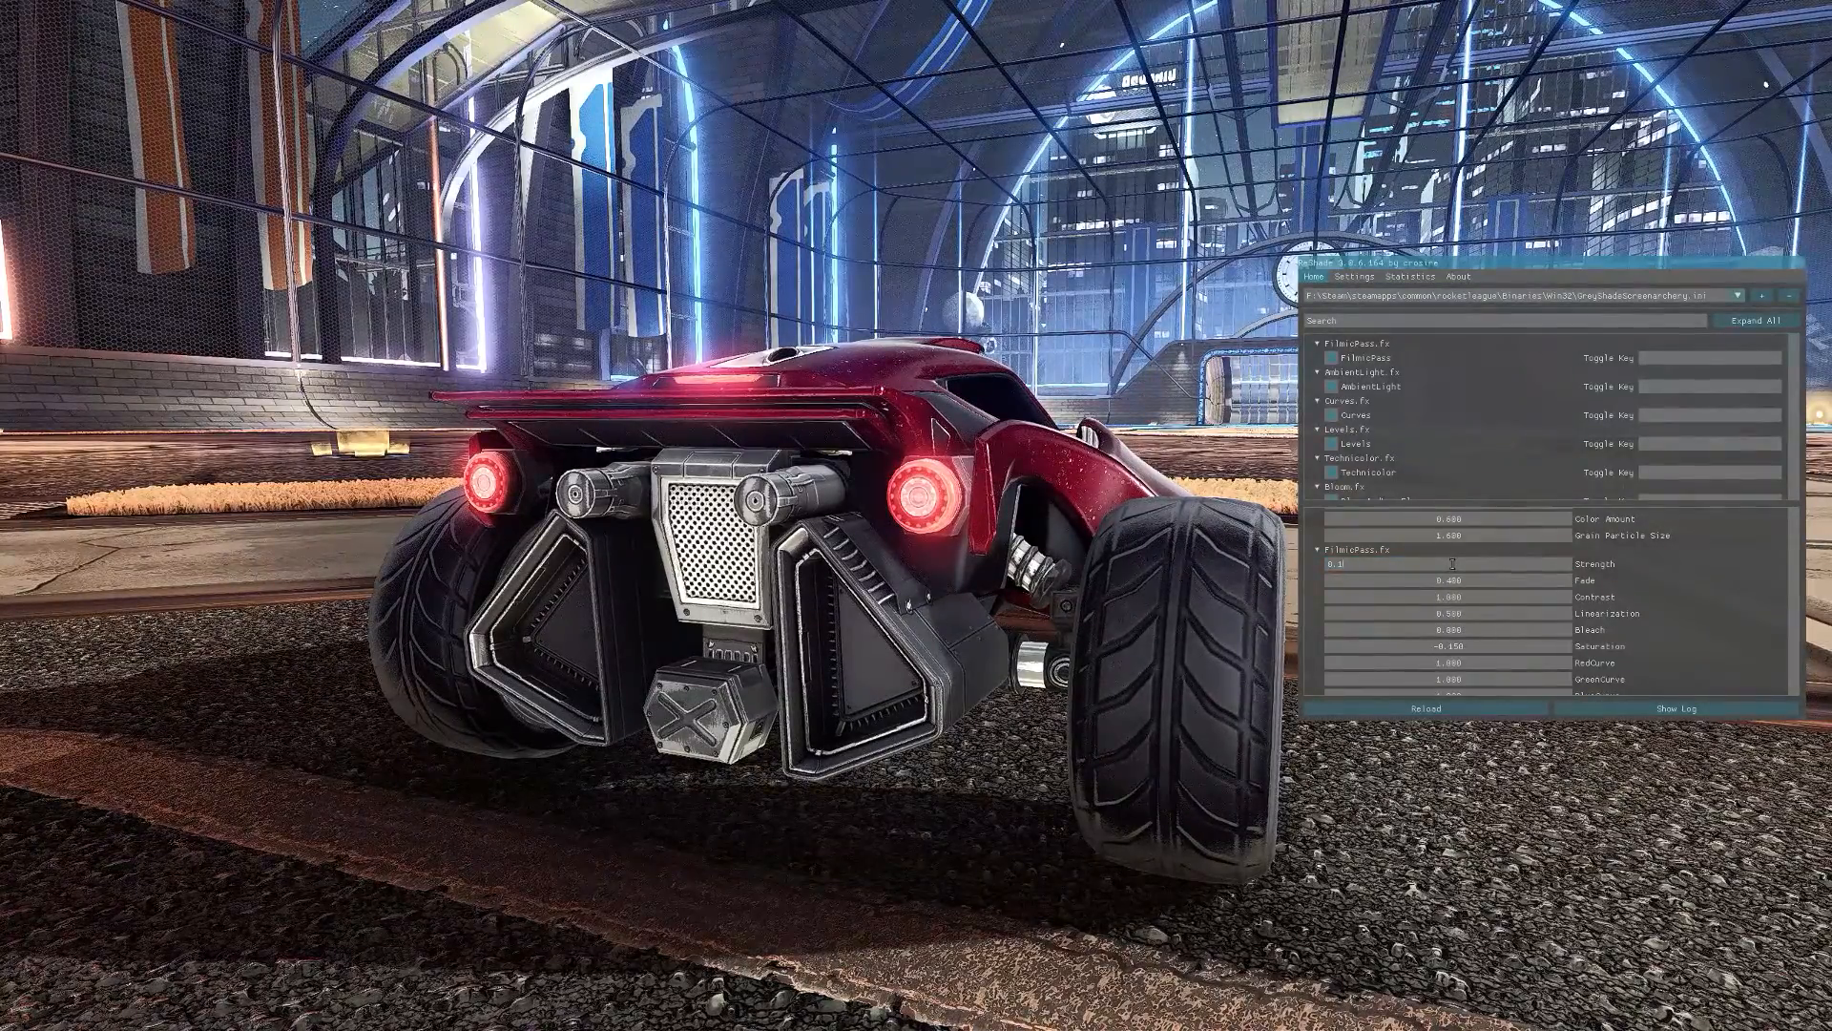
{"action": "key", "text": "BackSpace"}
{"action": "type", "text": "850"}
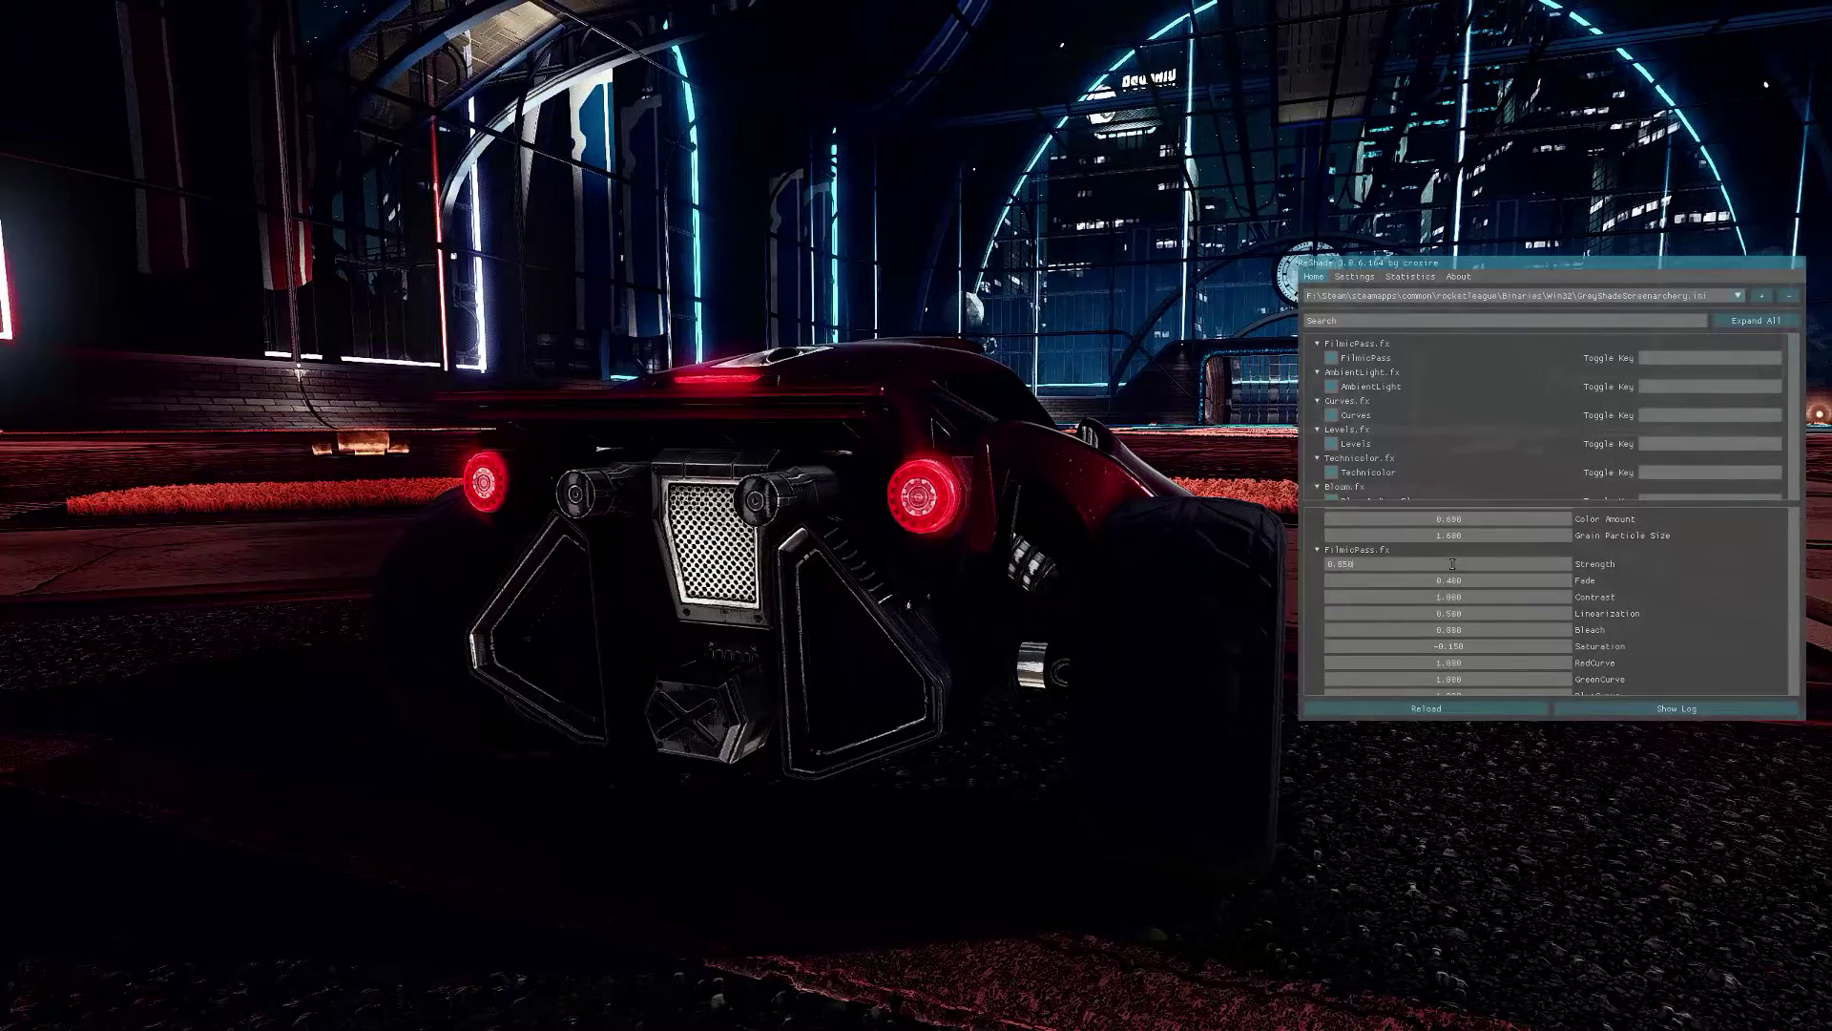
{"action": "key", "text": "Return"}
Toggle FilmicPass on and off to compare the look and enable AmbientLight
{"action": "left_click", "coordinate": [1386, 365]}
{"action": "left_click", "coordinate": [1385, 365]}
{"action": "left_click", "coordinate": [1387, 388]}
{"action": "left_click", "coordinate": [1388, 393]}
Toggle the Curves effect on and off several times to compare the look
{"action": "left_click", "coordinate": [1351, 415]}
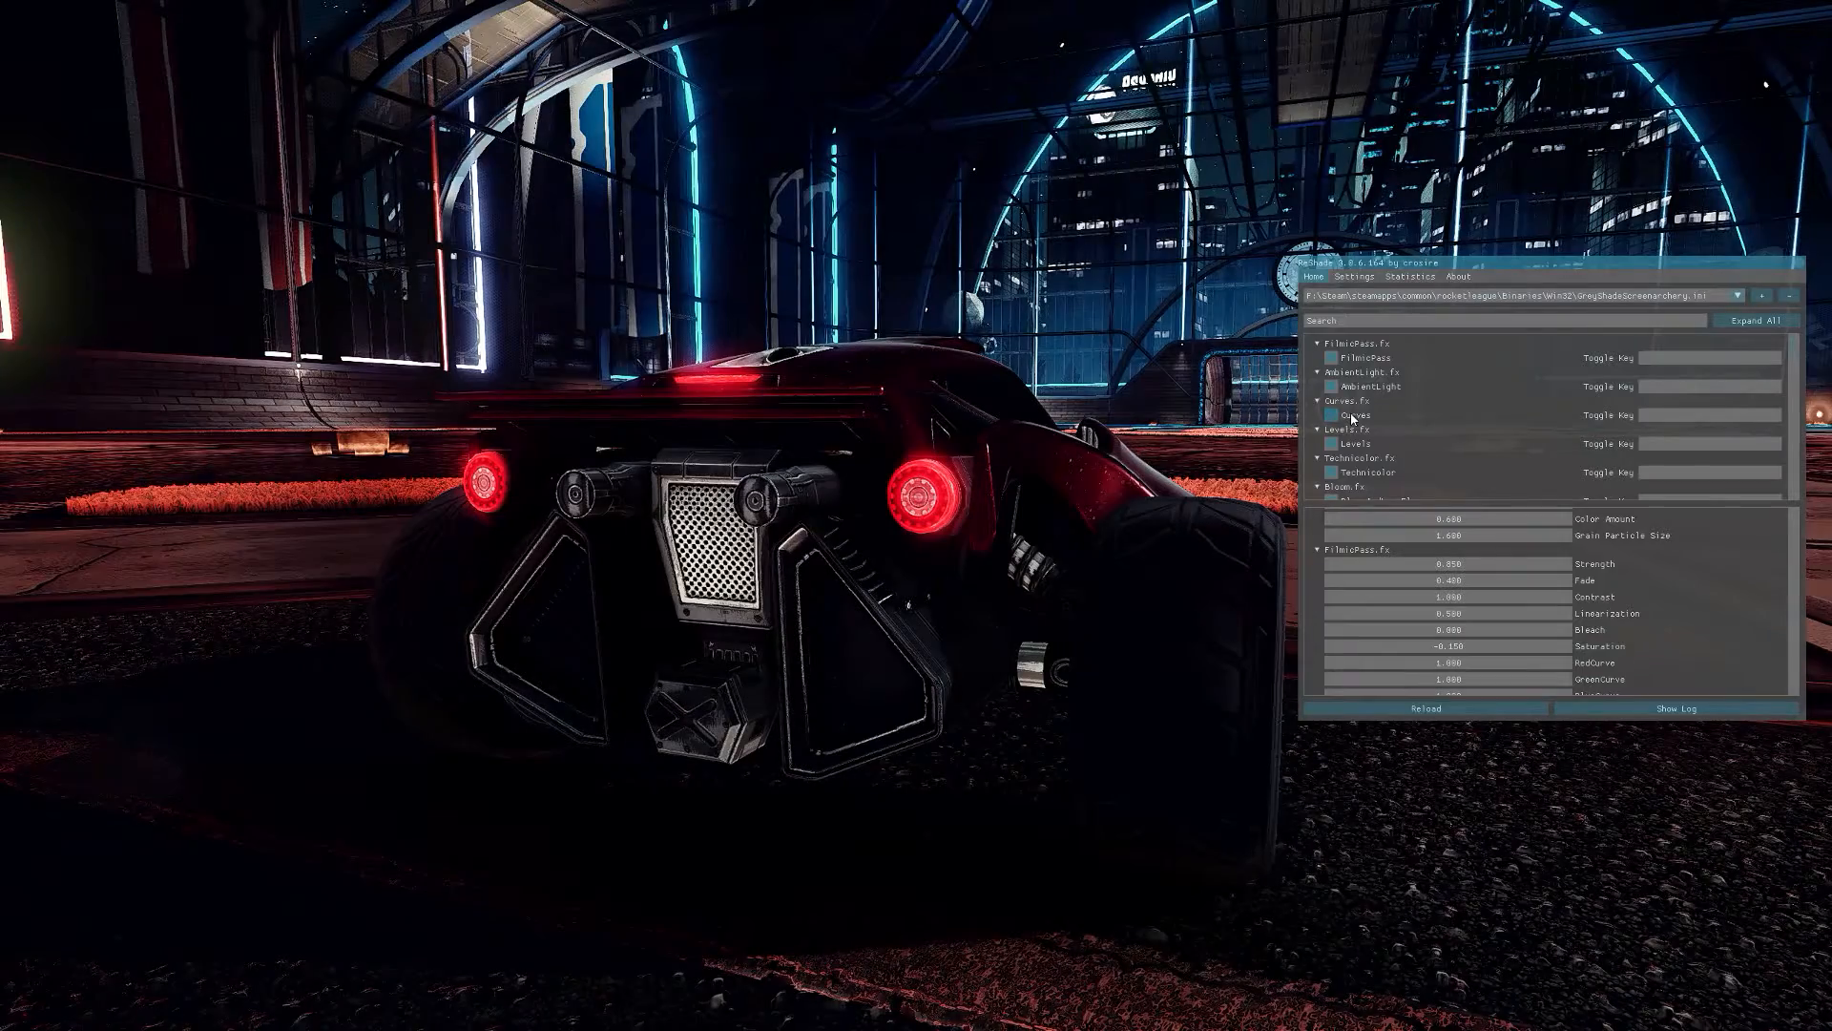
{"action": "left_click", "coordinate": [1352, 417]}
{"action": "left_click", "coordinate": [1350, 418]}
{"action": "left_click", "coordinate": [1350, 418]}
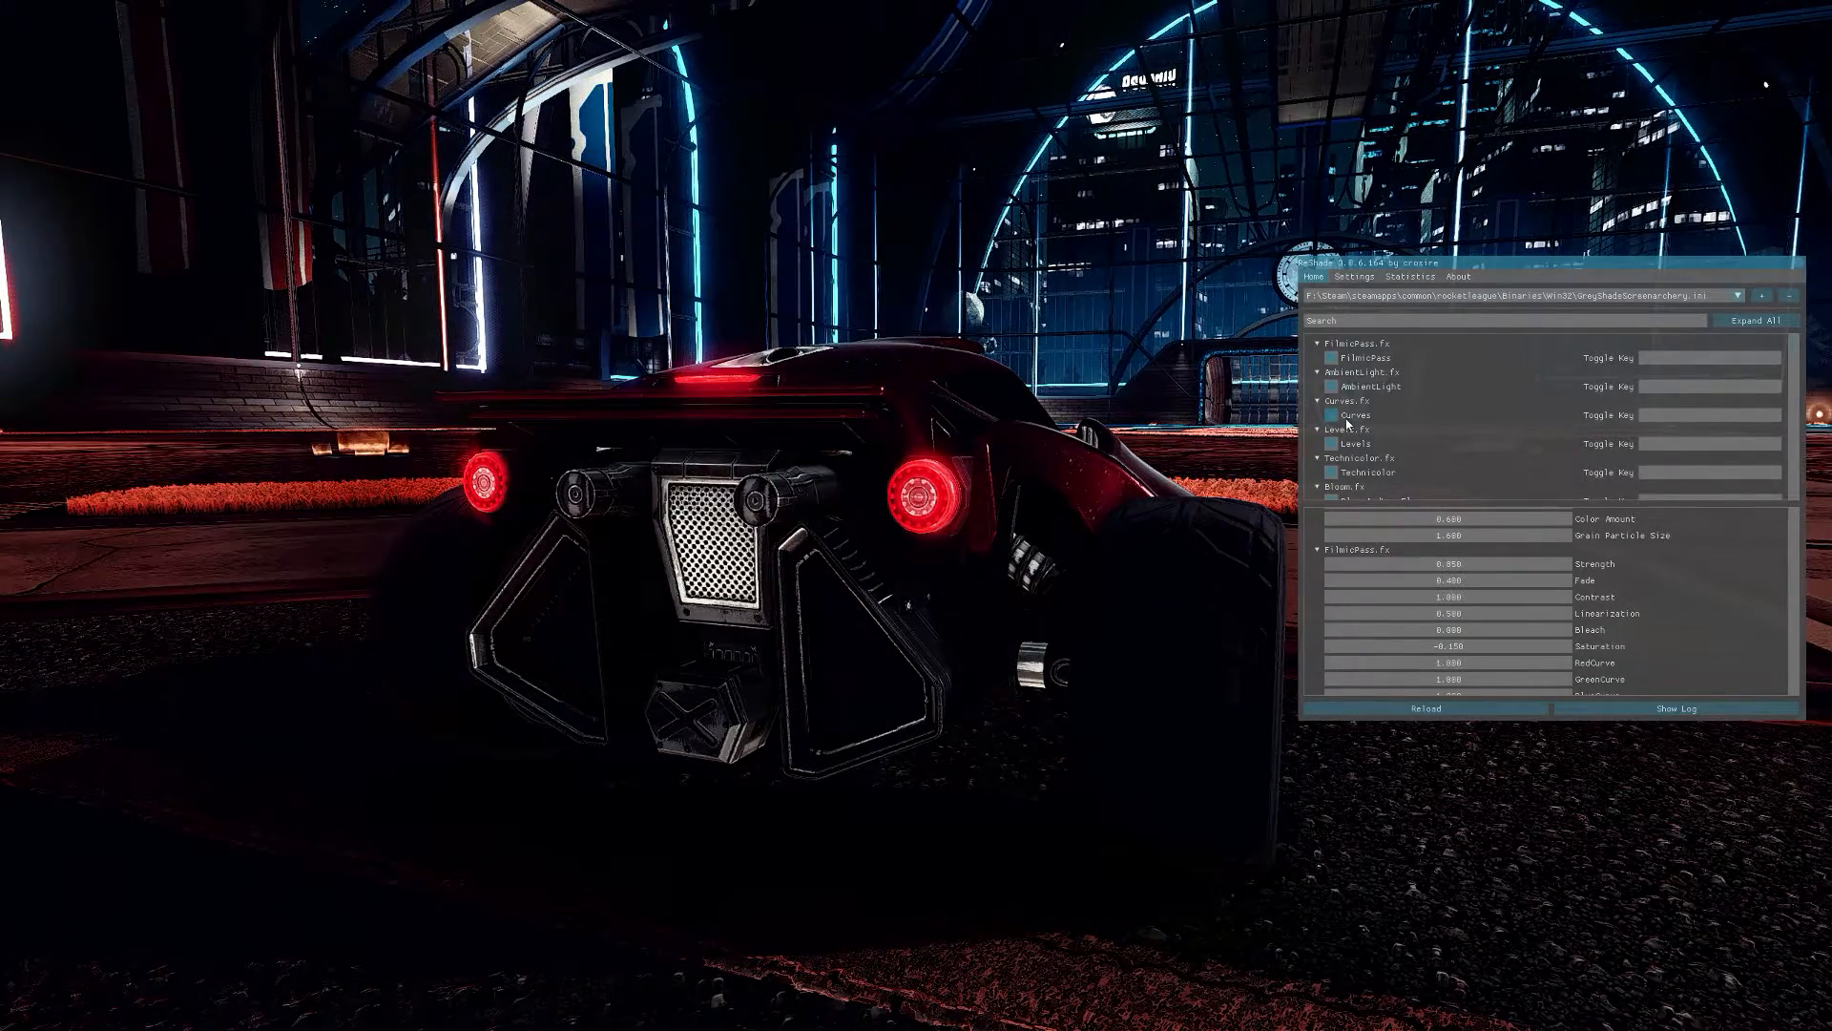
Toggle Levels and Technicolor on and off repeatedly to compare their effect
{"action": "left_click", "coordinate": [1364, 445]}
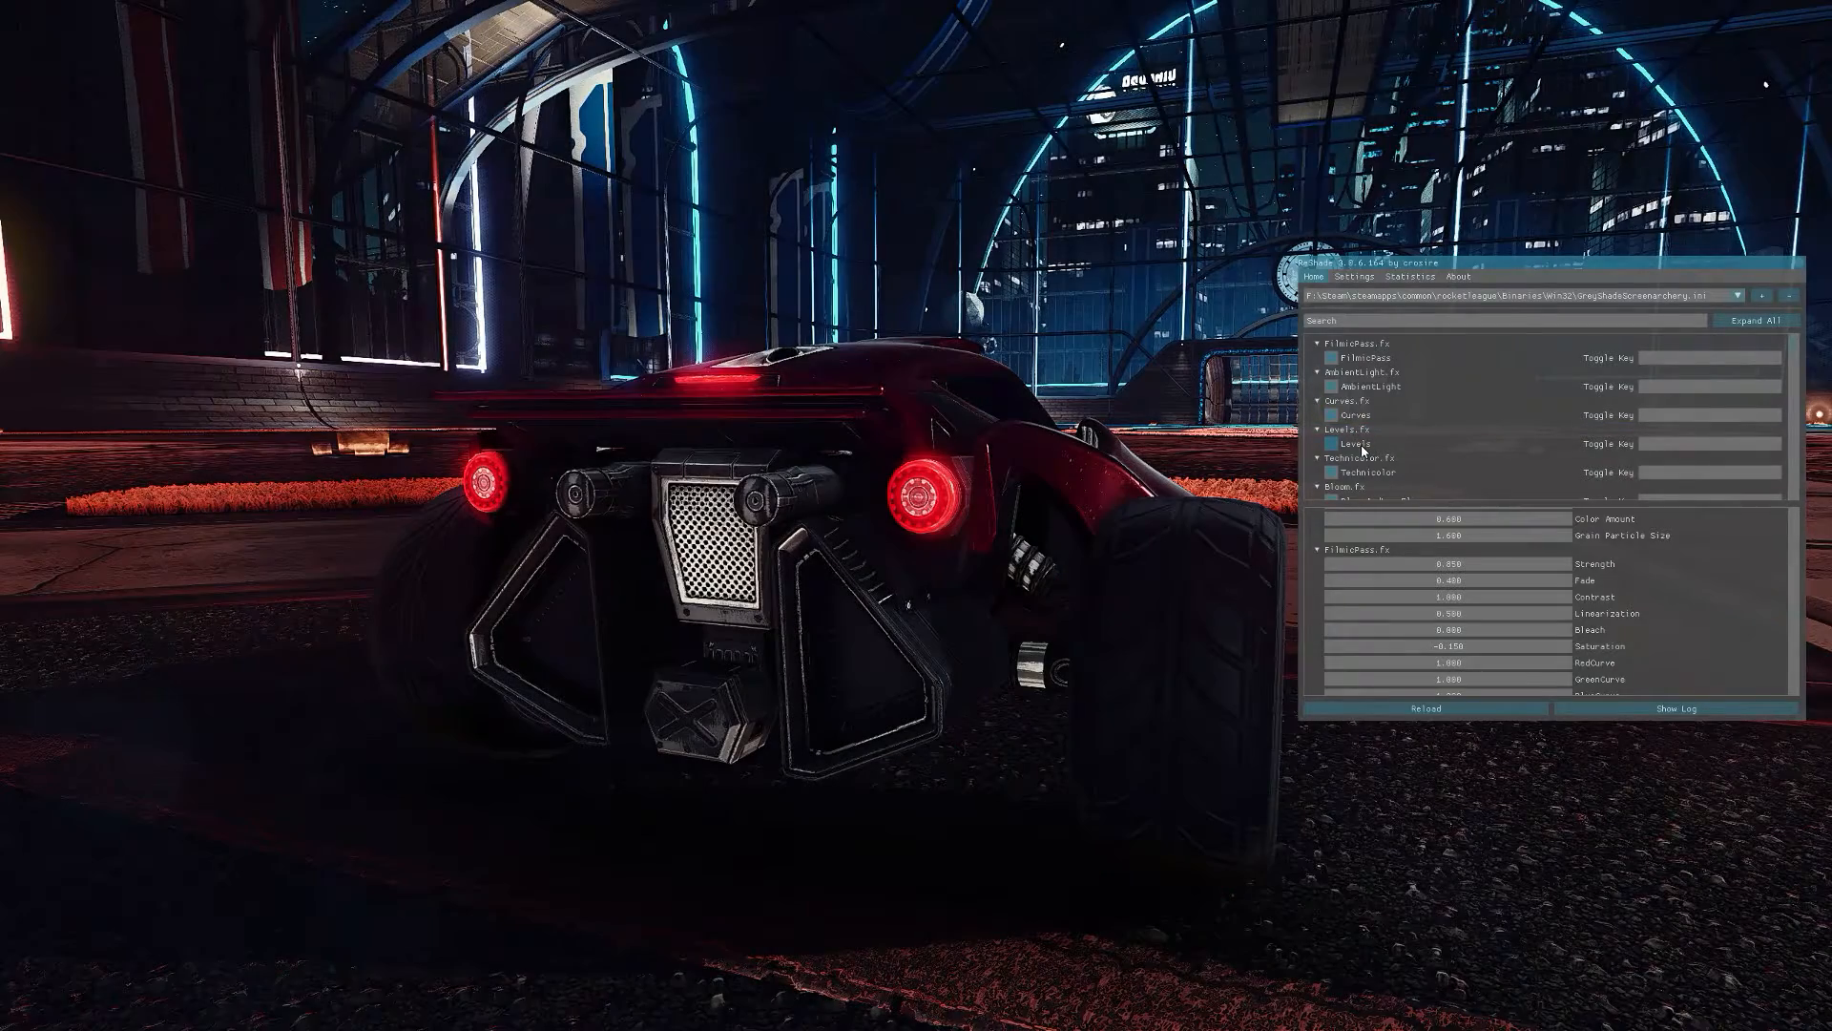
{"action": "left_click", "coordinate": [1363, 445]}
{"action": "left_click", "coordinate": [1365, 445]}
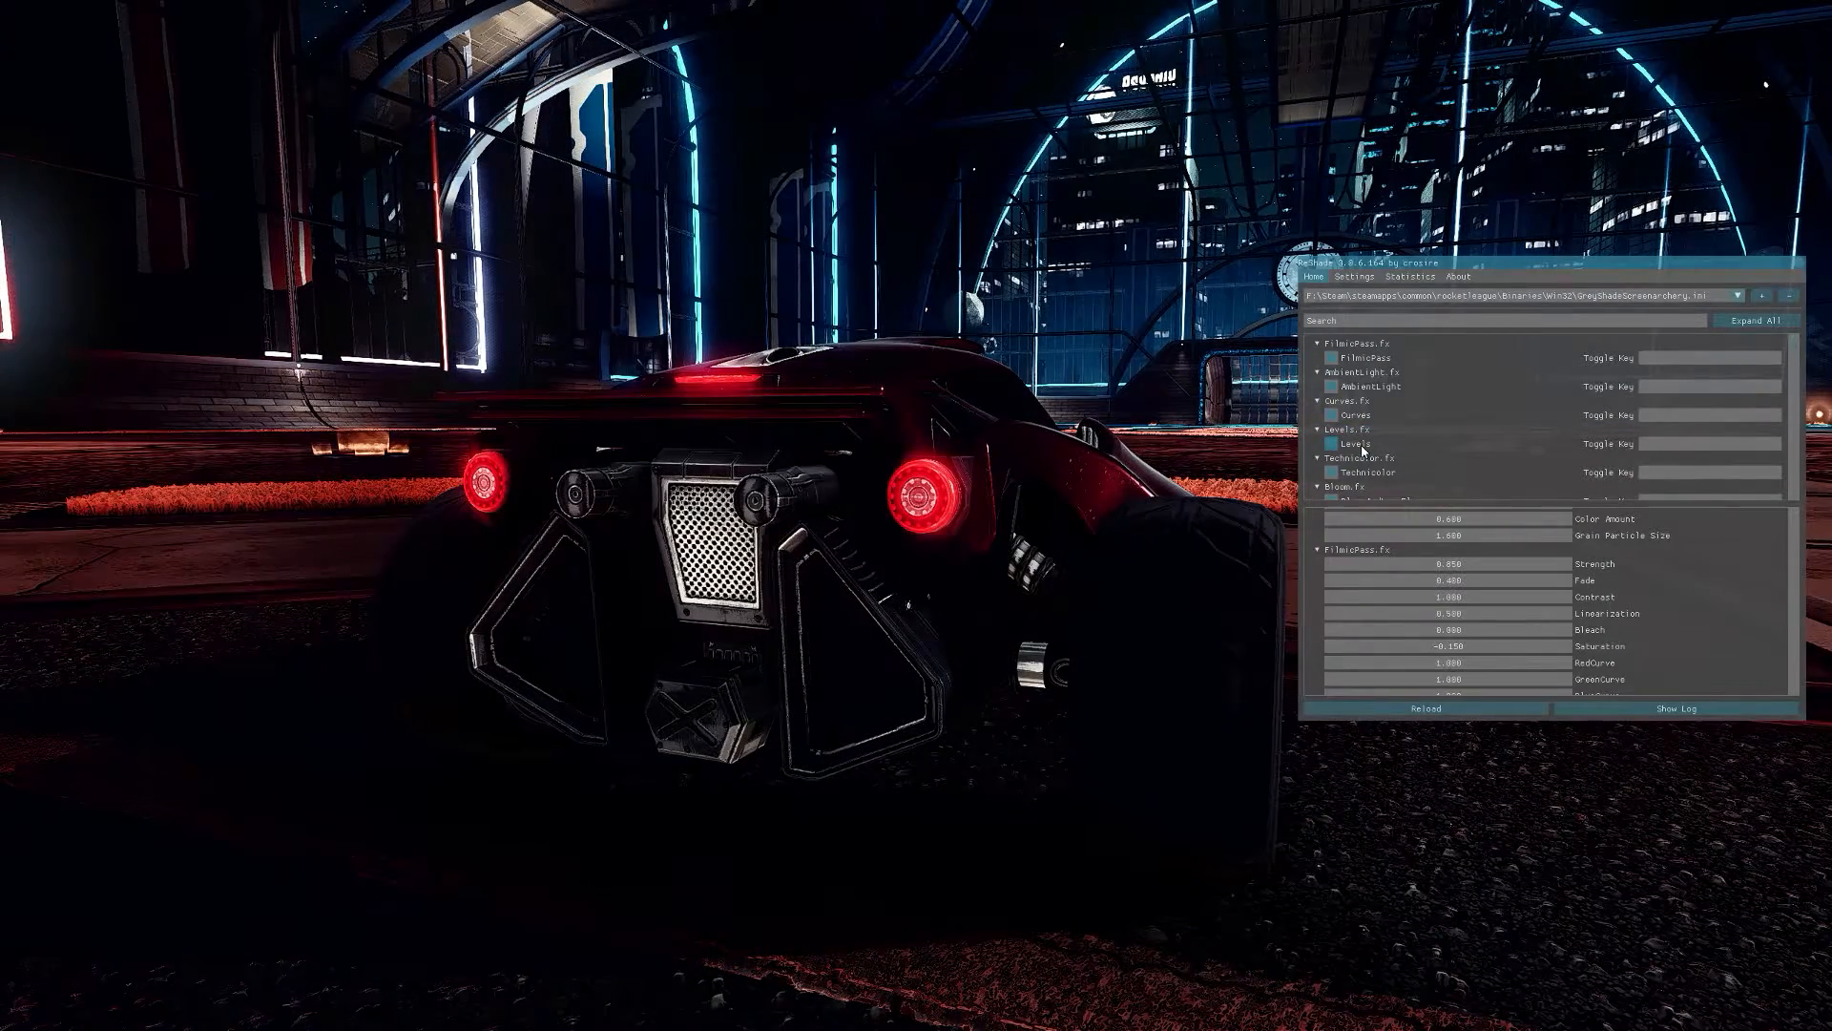
{"action": "left_click", "coordinate": [1365, 445]}
{"action": "scroll", "coordinate": [1375, 446], "scroll_direction": "down", "scroll_amount": 2}
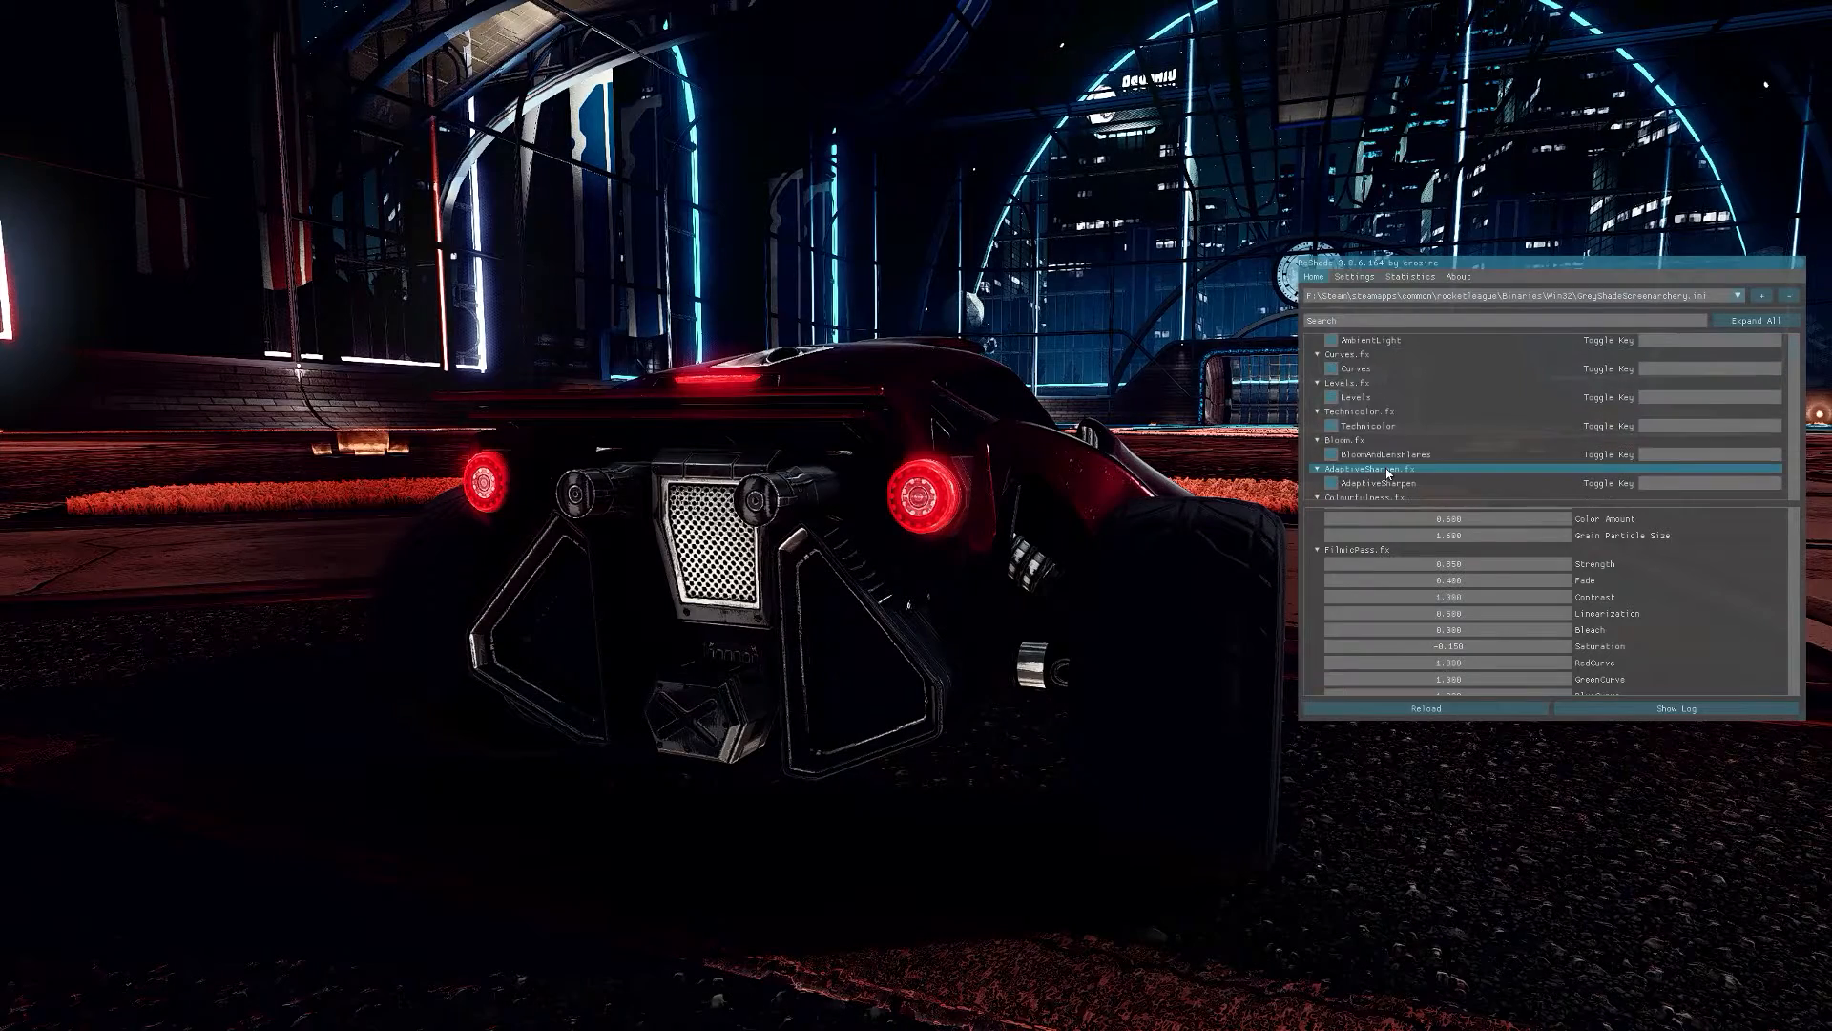
{"action": "left_click", "coordinate": [1377, 425]}
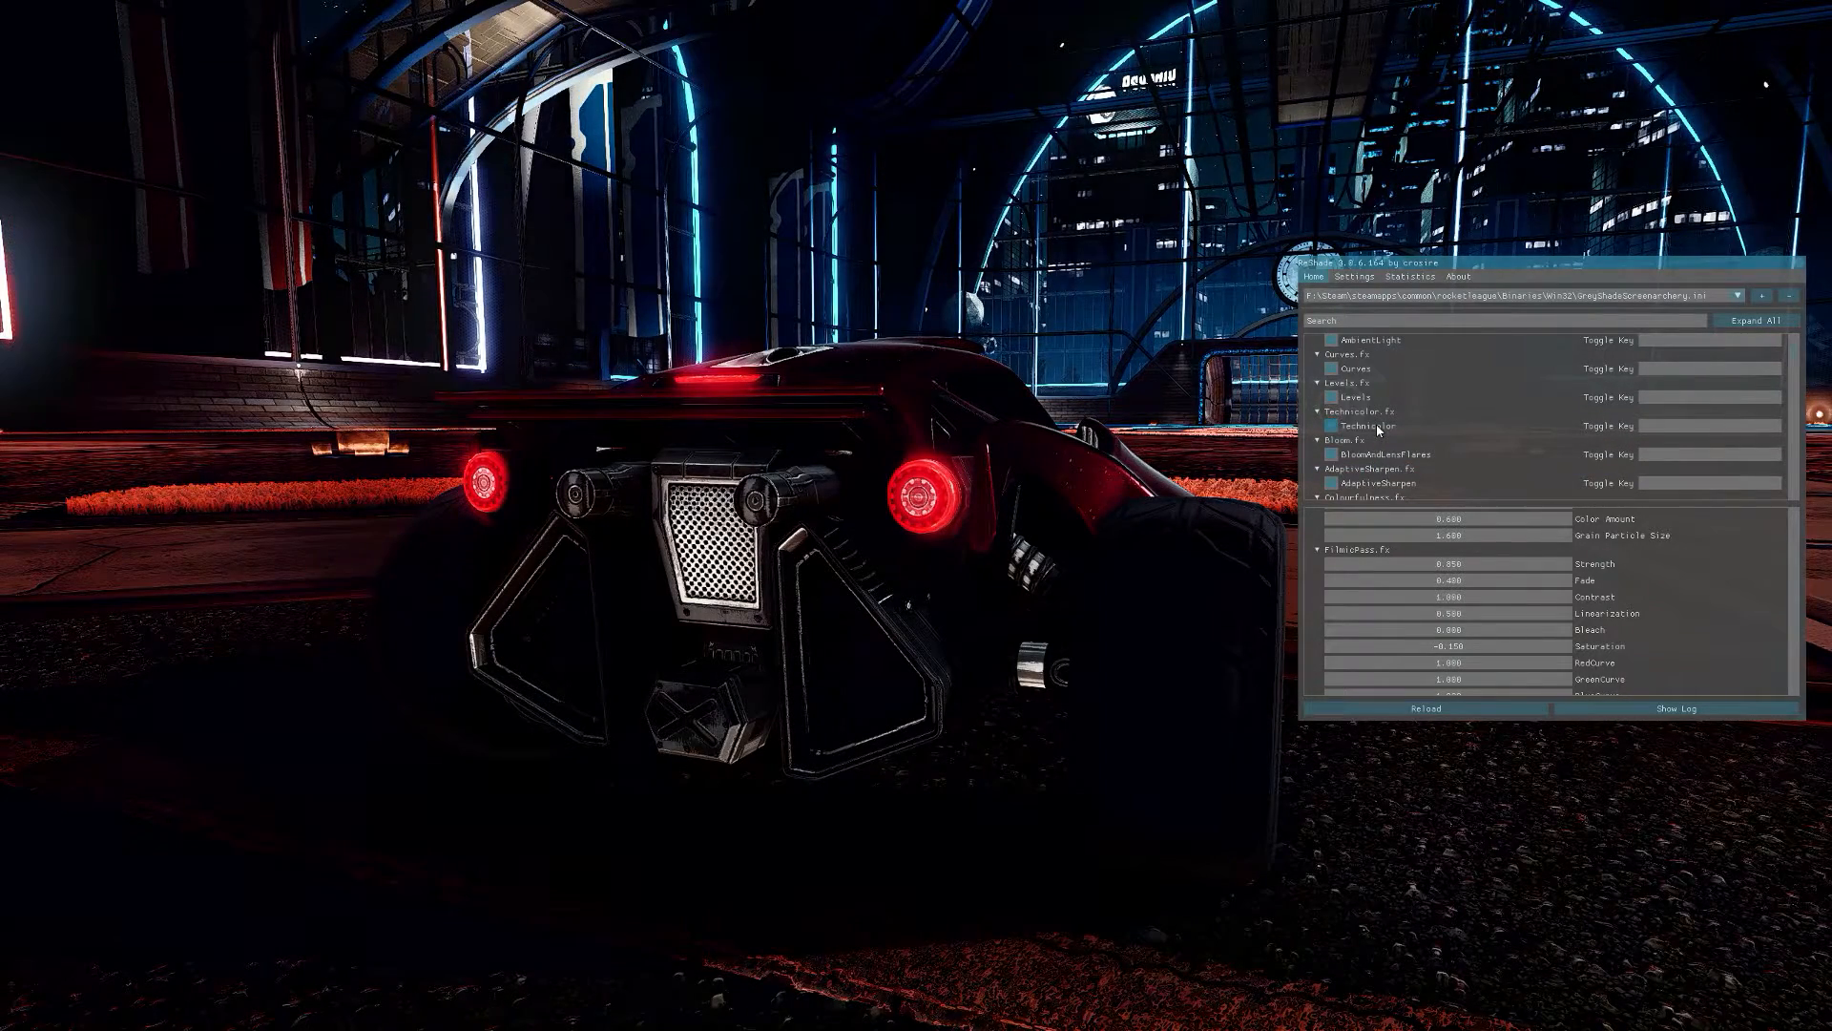
{"action": "left_click", "coordinate": [1376, 424]}
{"action": "left_click", "coordinate": [1376, 424]}
{"action": "scroll", "coordinate": [1634, 626], "scroll_direction": "down", "scroll_amount": 3}
{"action": "scroll", "coordinate": [1634, 626], "scroll_direction": "down", "scroll_amount": 4}
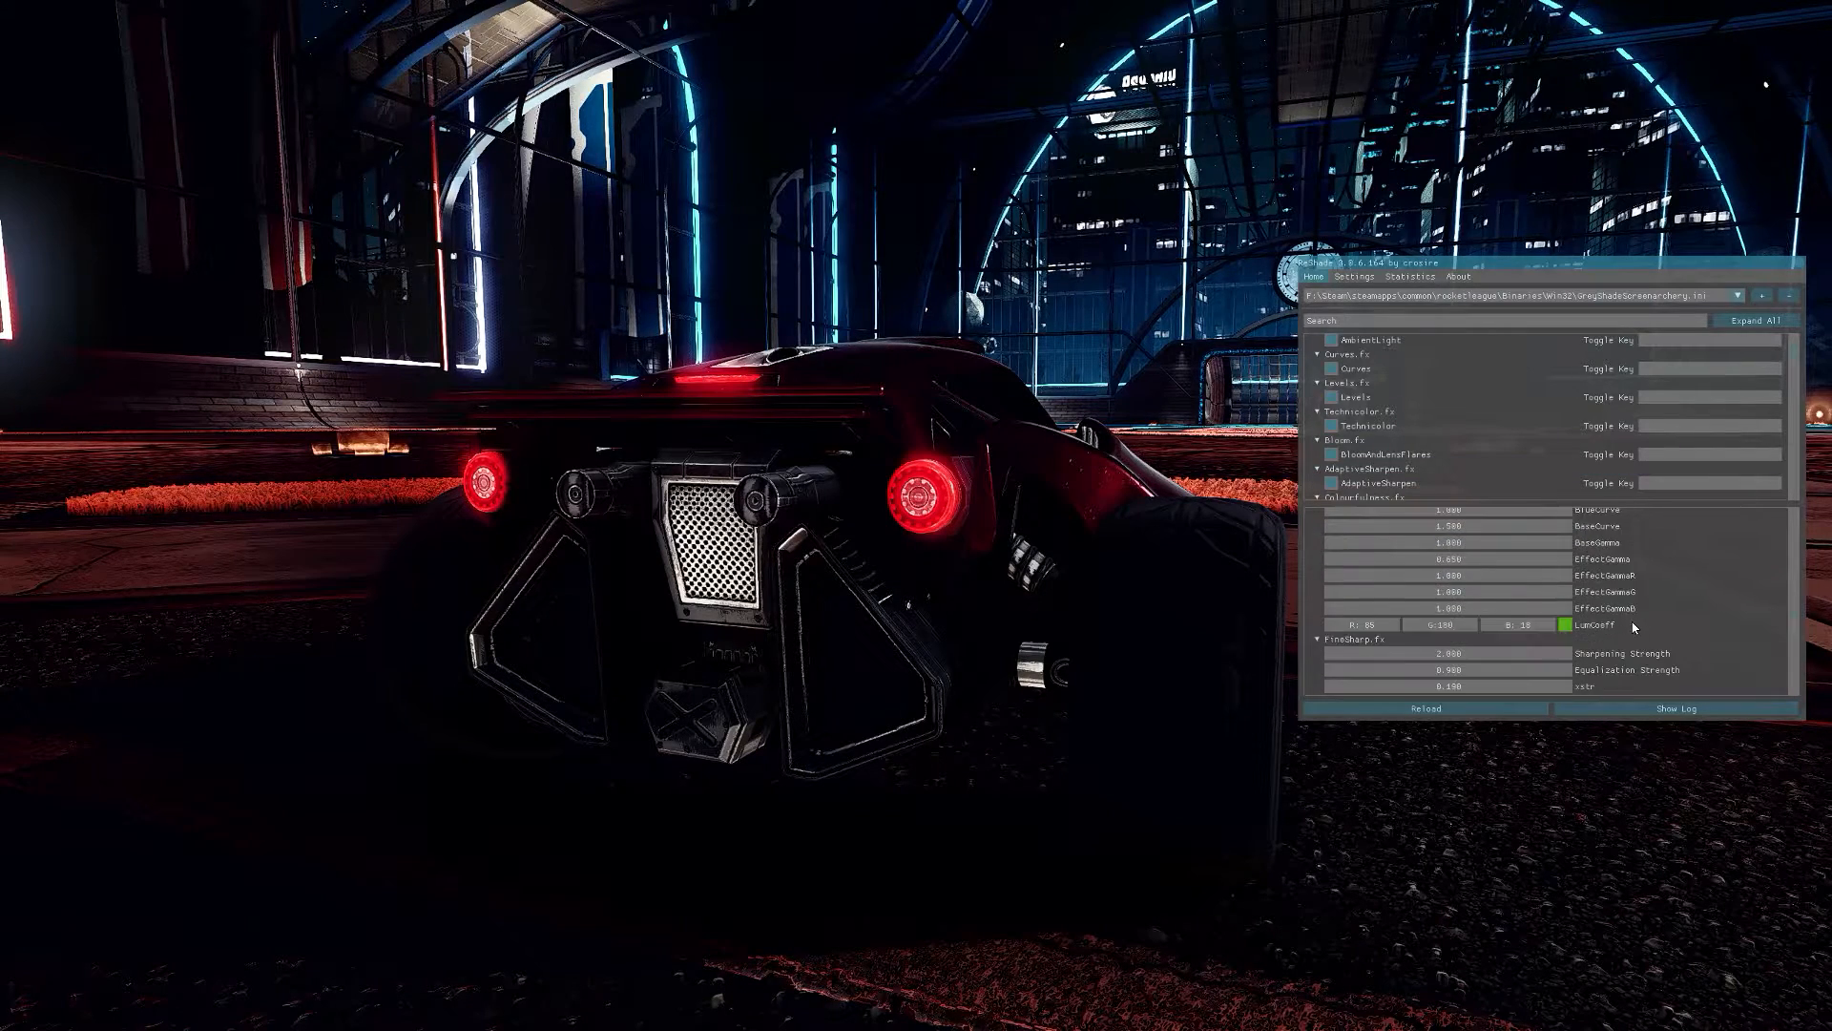
{"action": "scroll", "coordinate": [1633, 626], "scroll_direction": "down", "scroll_amount": 3}
{"action": "scroll", "coordinate": [1633, 626], "scroll_direction": "up", "scroll_amount": 3}
{"action": "scroll", "coordinate": [1634, 625], "scroll_direction": "up", "scroll_amount": 3}
{"action": "scroll", "coordinate": [1634, 627], "scroll_direction": "up", "scroll_amount": 3}
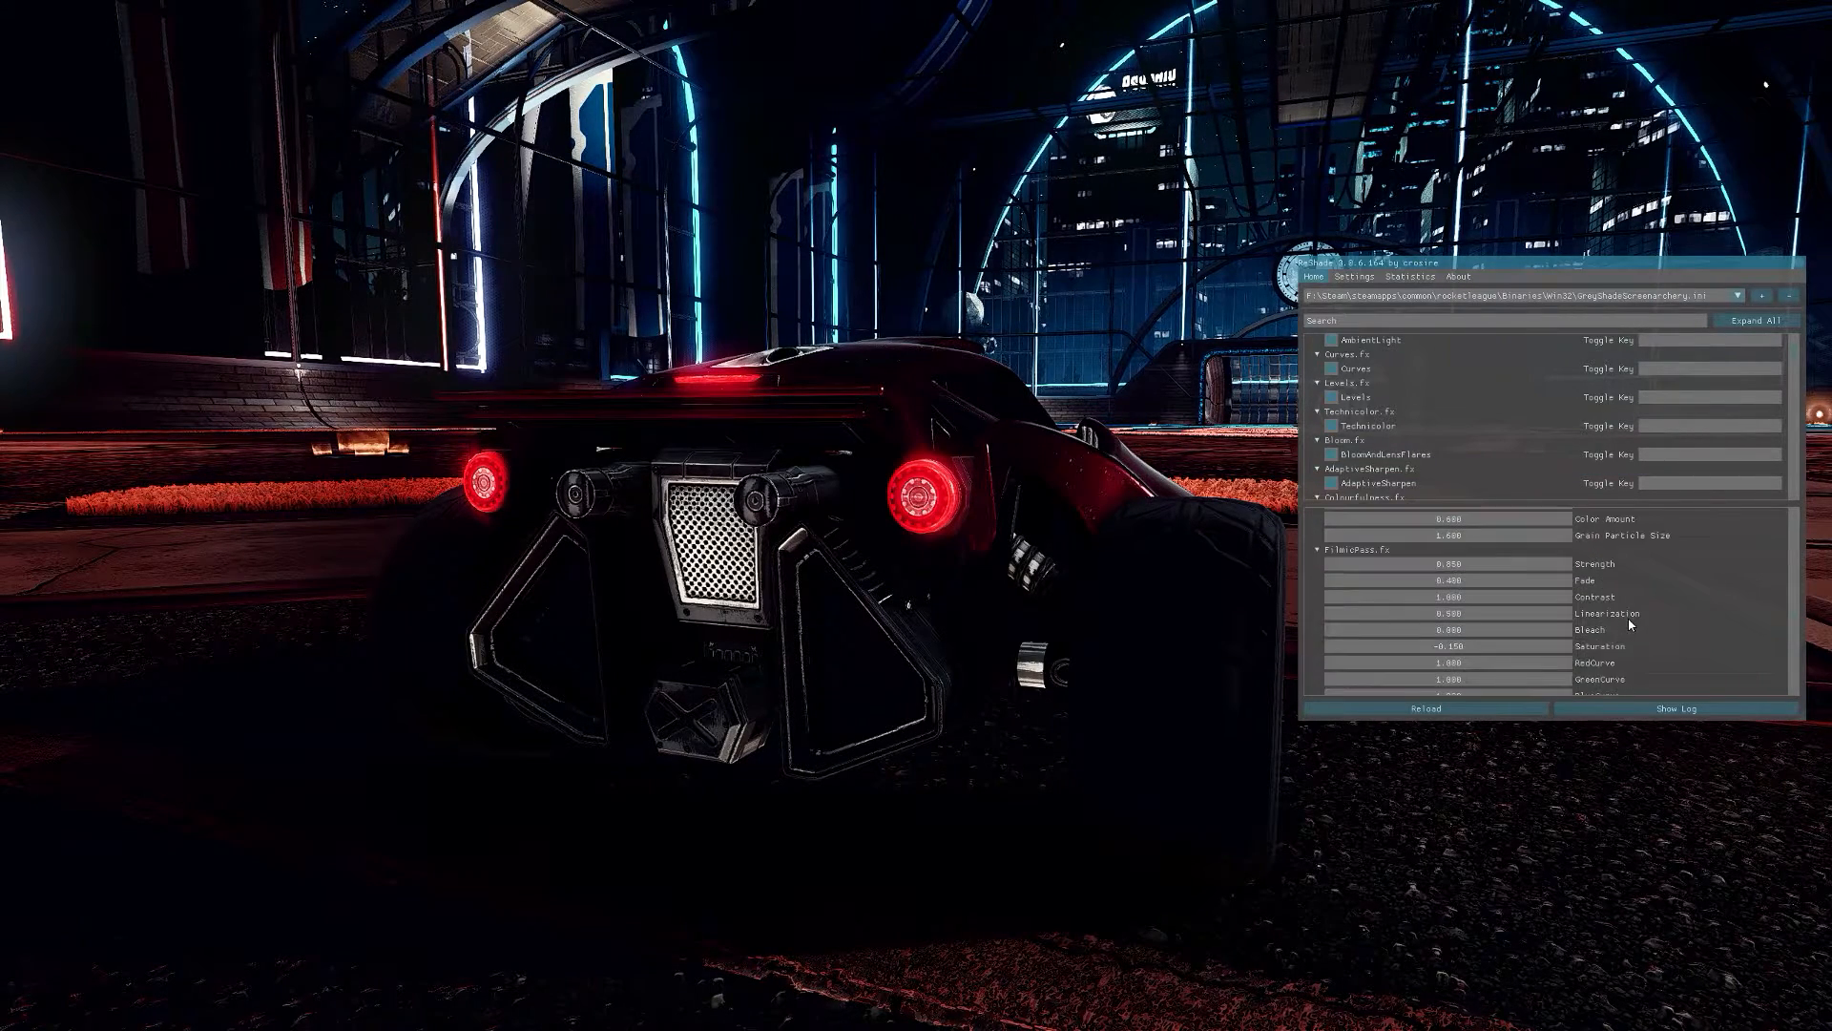
{"action": "scroll", "coordinate": [1634, 626], "scroll_direction": "up", "scroll_amount": 2}
{"action": "scroll", "coordinate": [1630, 625], "scroll_direction": "down", "scroll_amount": 3}
{"action": "scroll", "coordinate": [1567, 603], "scroll_direction": "down", "scroll_amount": 3}
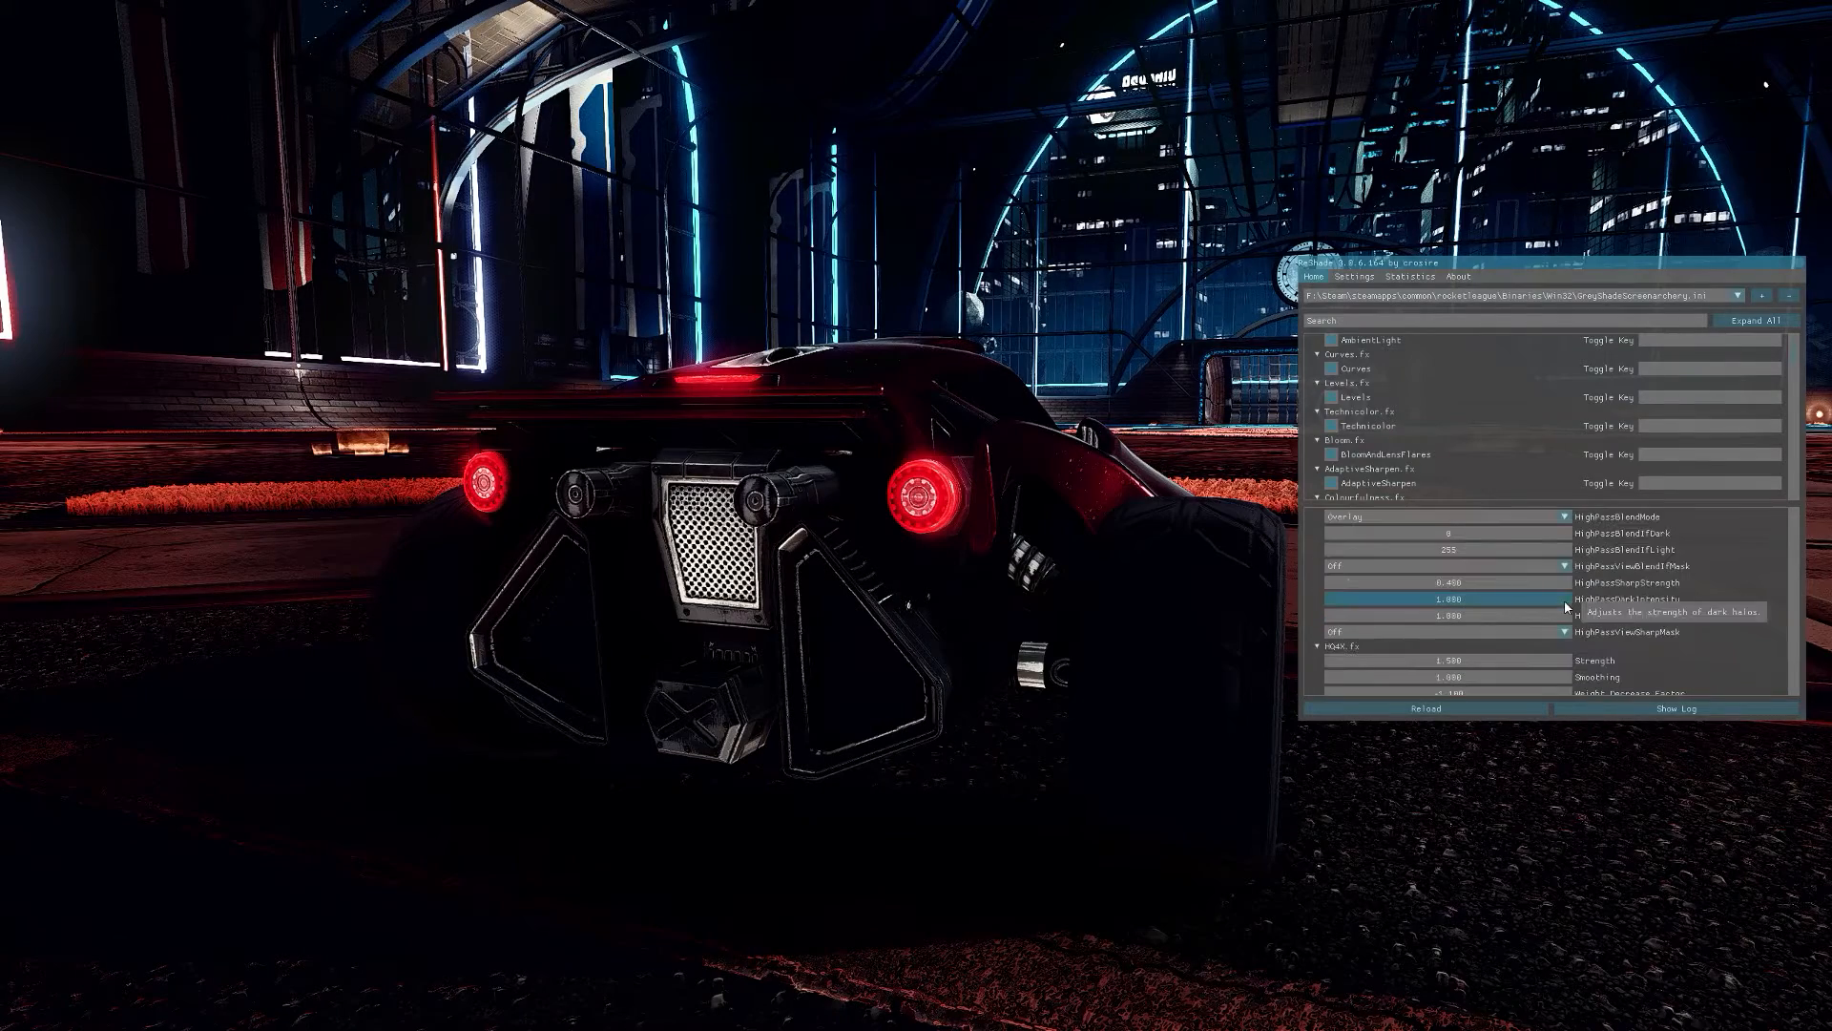
{"action": "scroll", "coordinate": [1565, 600], "scroll_direction": "down", "scroll_amount": 3}
{"action": "scroll", "coordinate": [1568, 603], "scroll_direction": "down", "scroll_amount": 3}
{"action": "scroll", "coordinate": [1568, 604], "scroll_direction": "down", "scroll_amount": 3}
{"action": "scroll", "coordinate": [1568, 603], "scroll_direction": "down", "scroll_amount": 3}
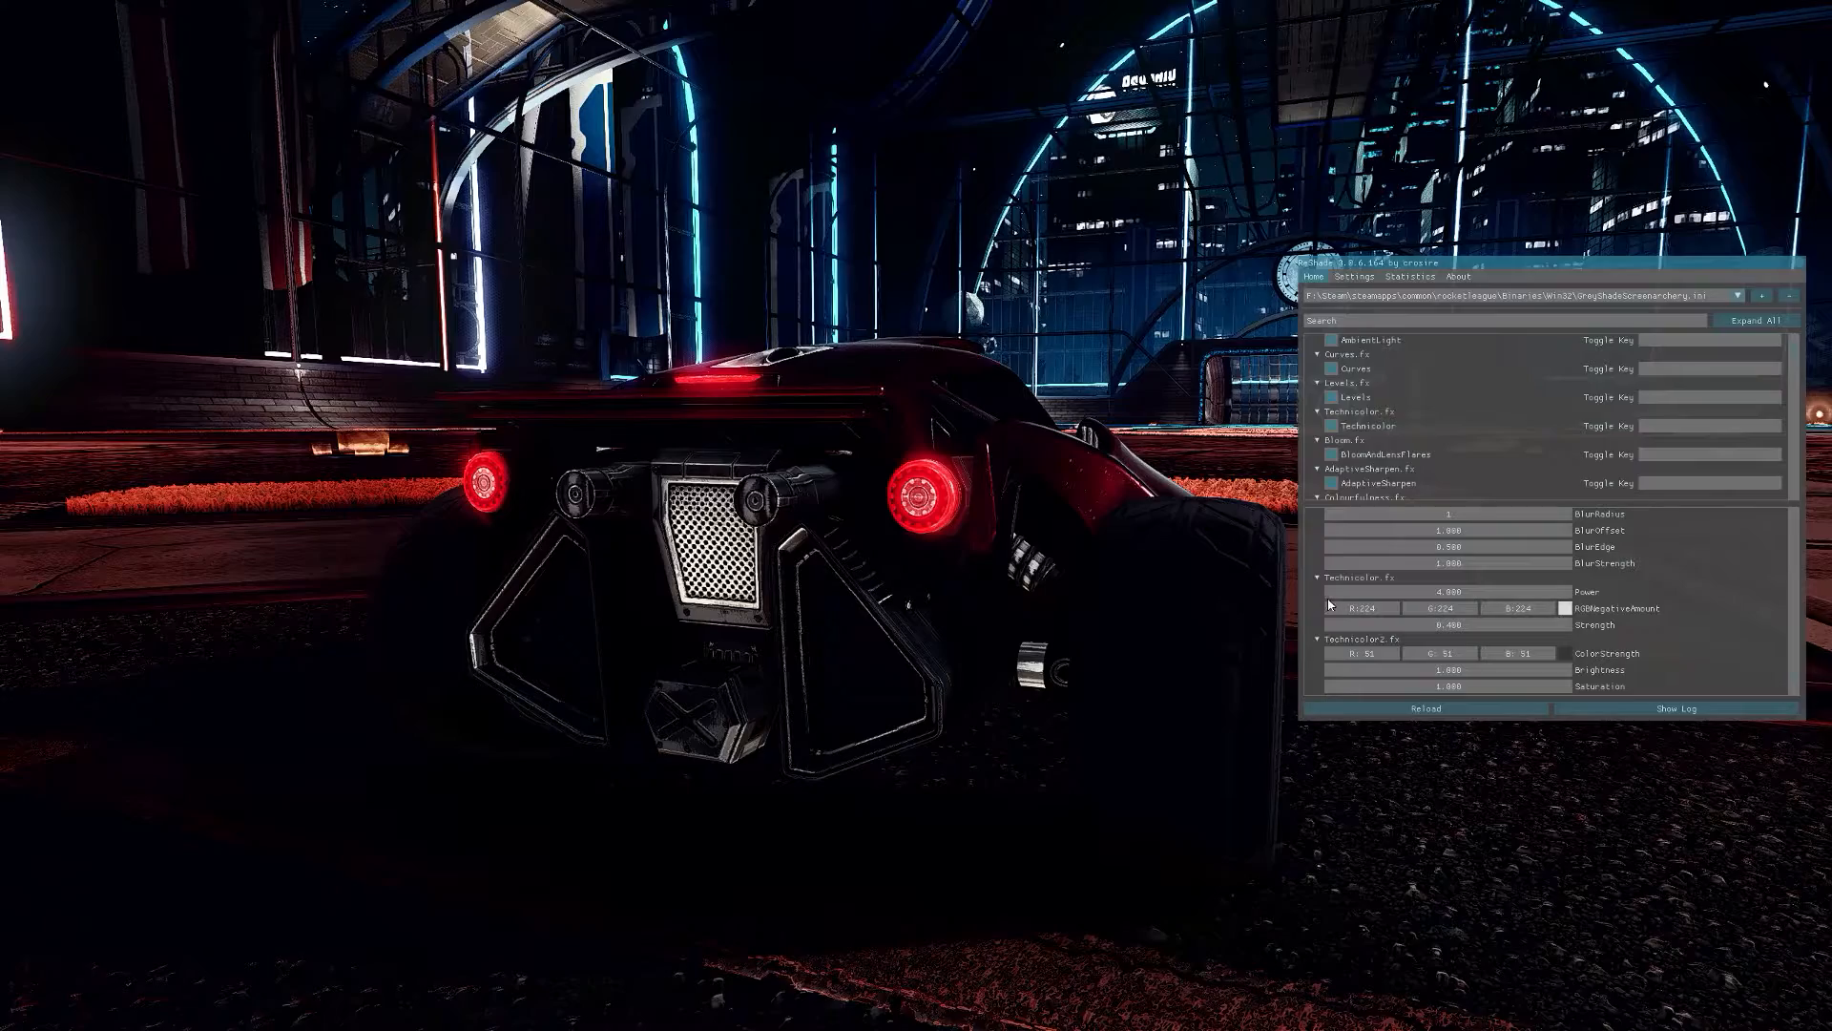
Try several red values for Technicolor's RGBNegativeAmount, settling on 0.224
{"action": "left_click_drag", "start_coordinate": [1343, 615], "coordinate": [1325, 612]}
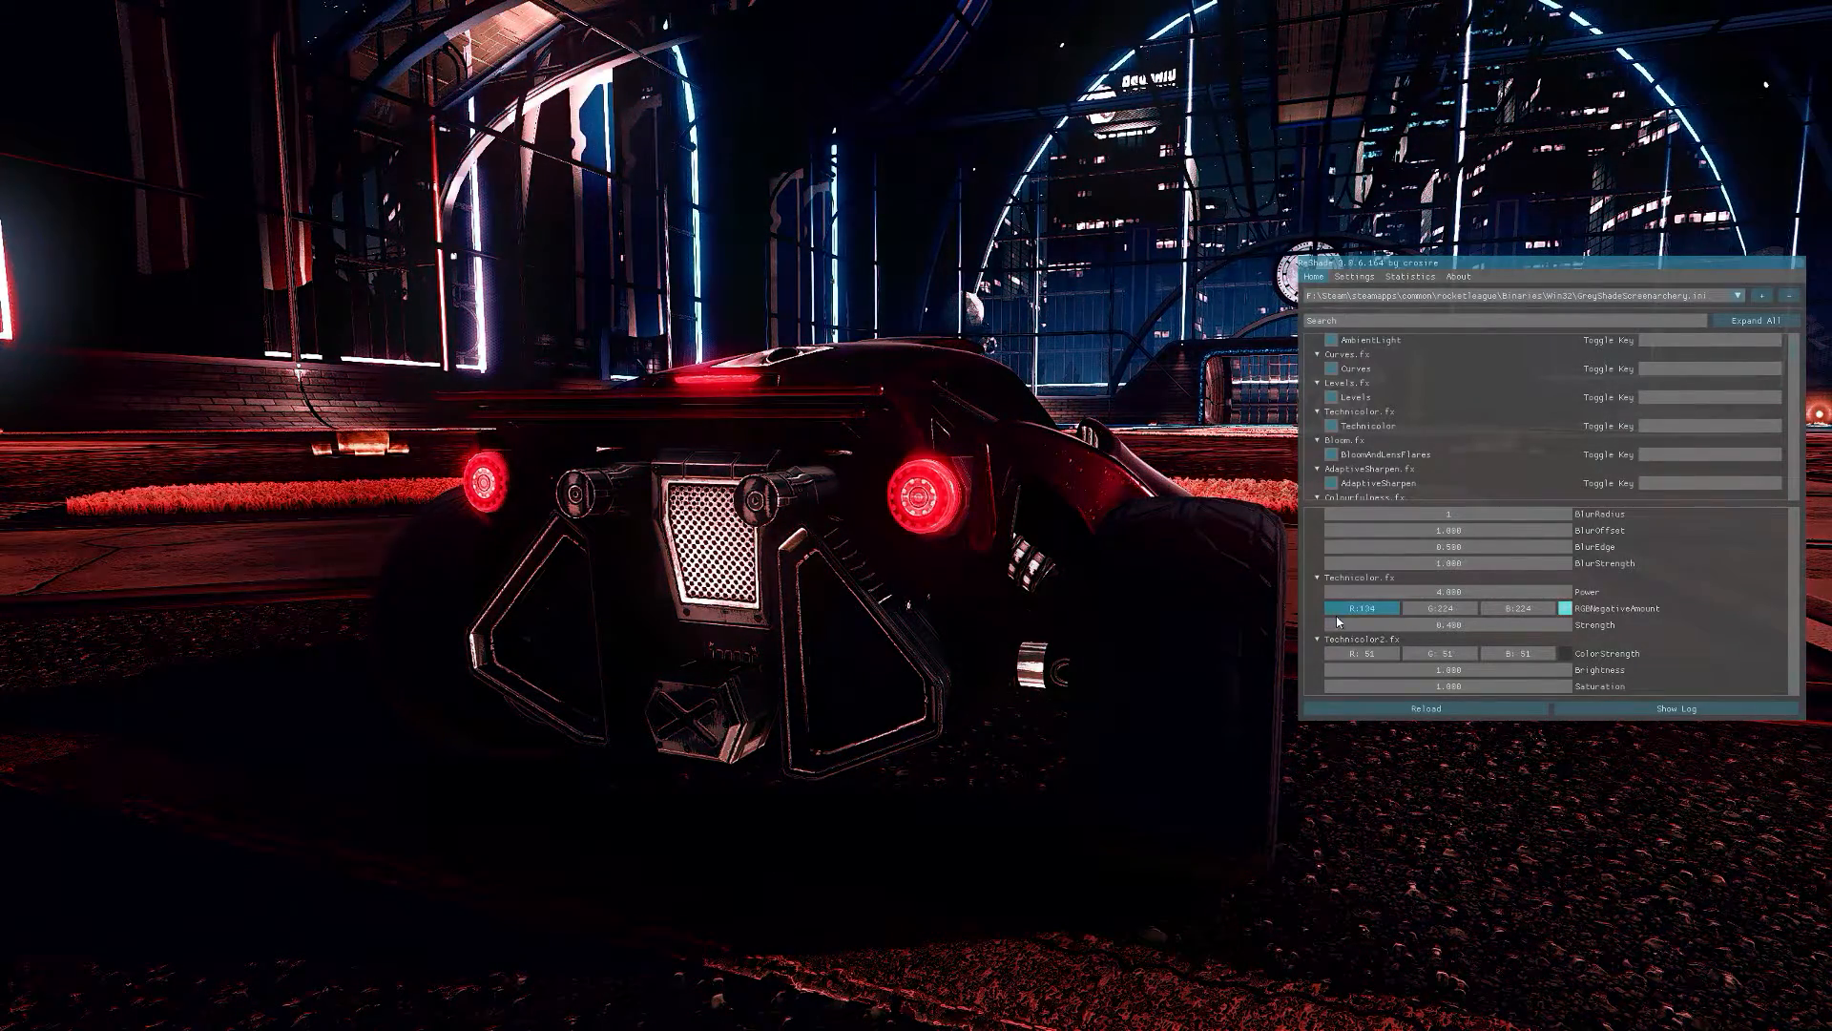
{"action": "left_click_drag", "start_coordinate": [1334, 608], "coordinate": [1452, 626]}
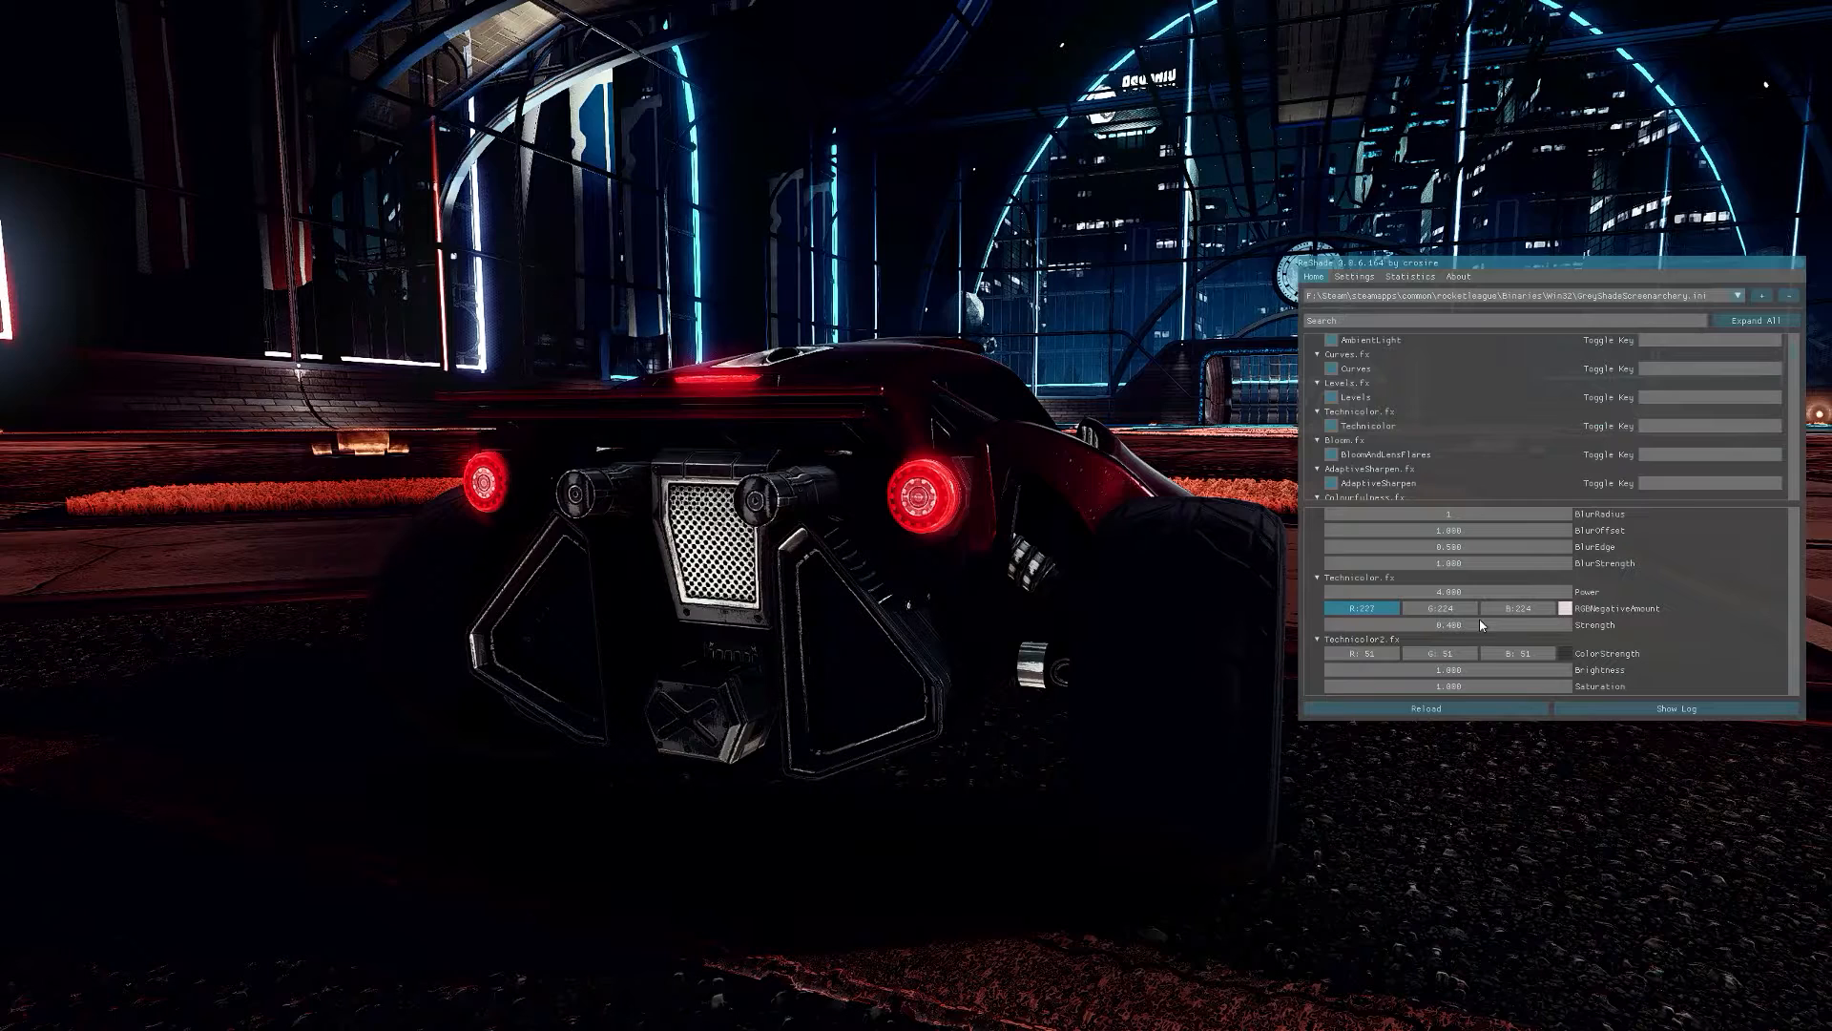
{"action": "left_click_drag", "start_coordinate": [1479, 618], "coordinate": [1477, 620]}
{"action": "scroll", "coordinate": [1390, 400], "scroll_direction": "down", "scroll_amount": 2}
Toggle BloomAndLensFlares to test it, then enable the MartyMcFlyDOF depth-of-field effect
{"action": "left_click", "coordinate": [1332, 412]}
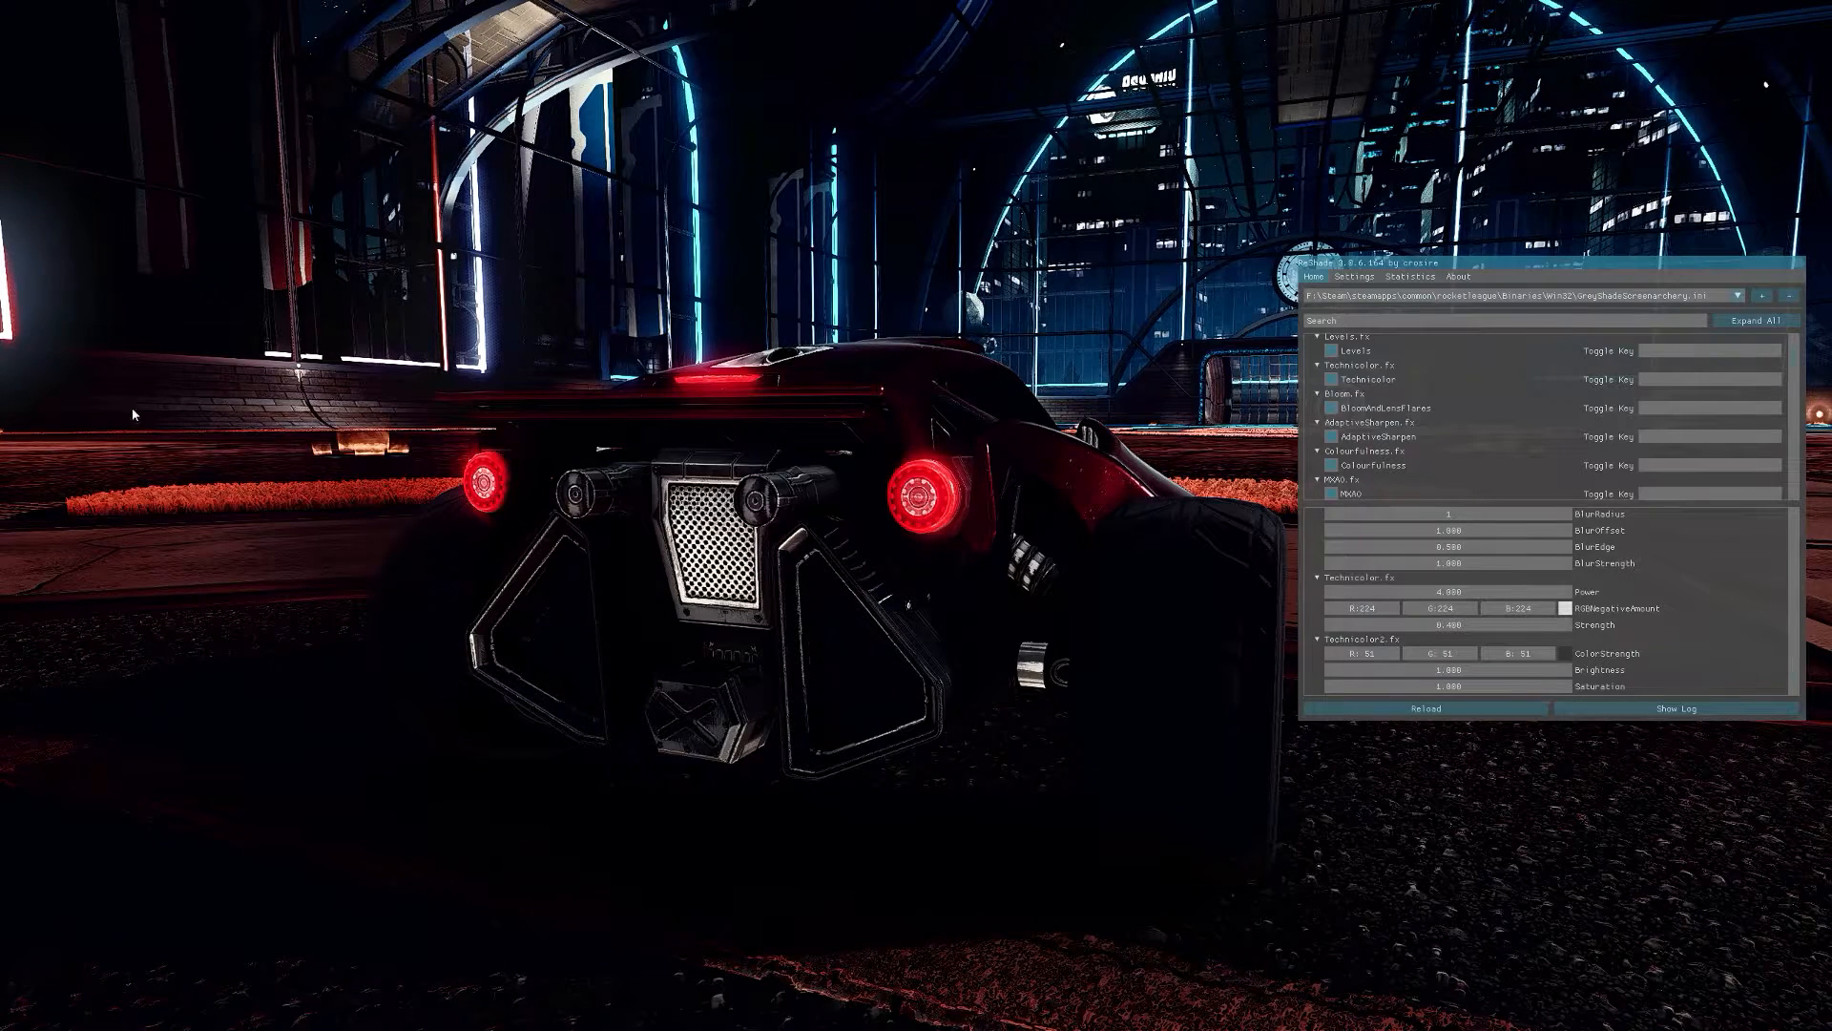
{"action": "scroll", "coordinate": [1335, 465], "scroll_direction": "down", "scroll_amount": 2}
{"action": "left_click", "coordinate": [1333, 447]}
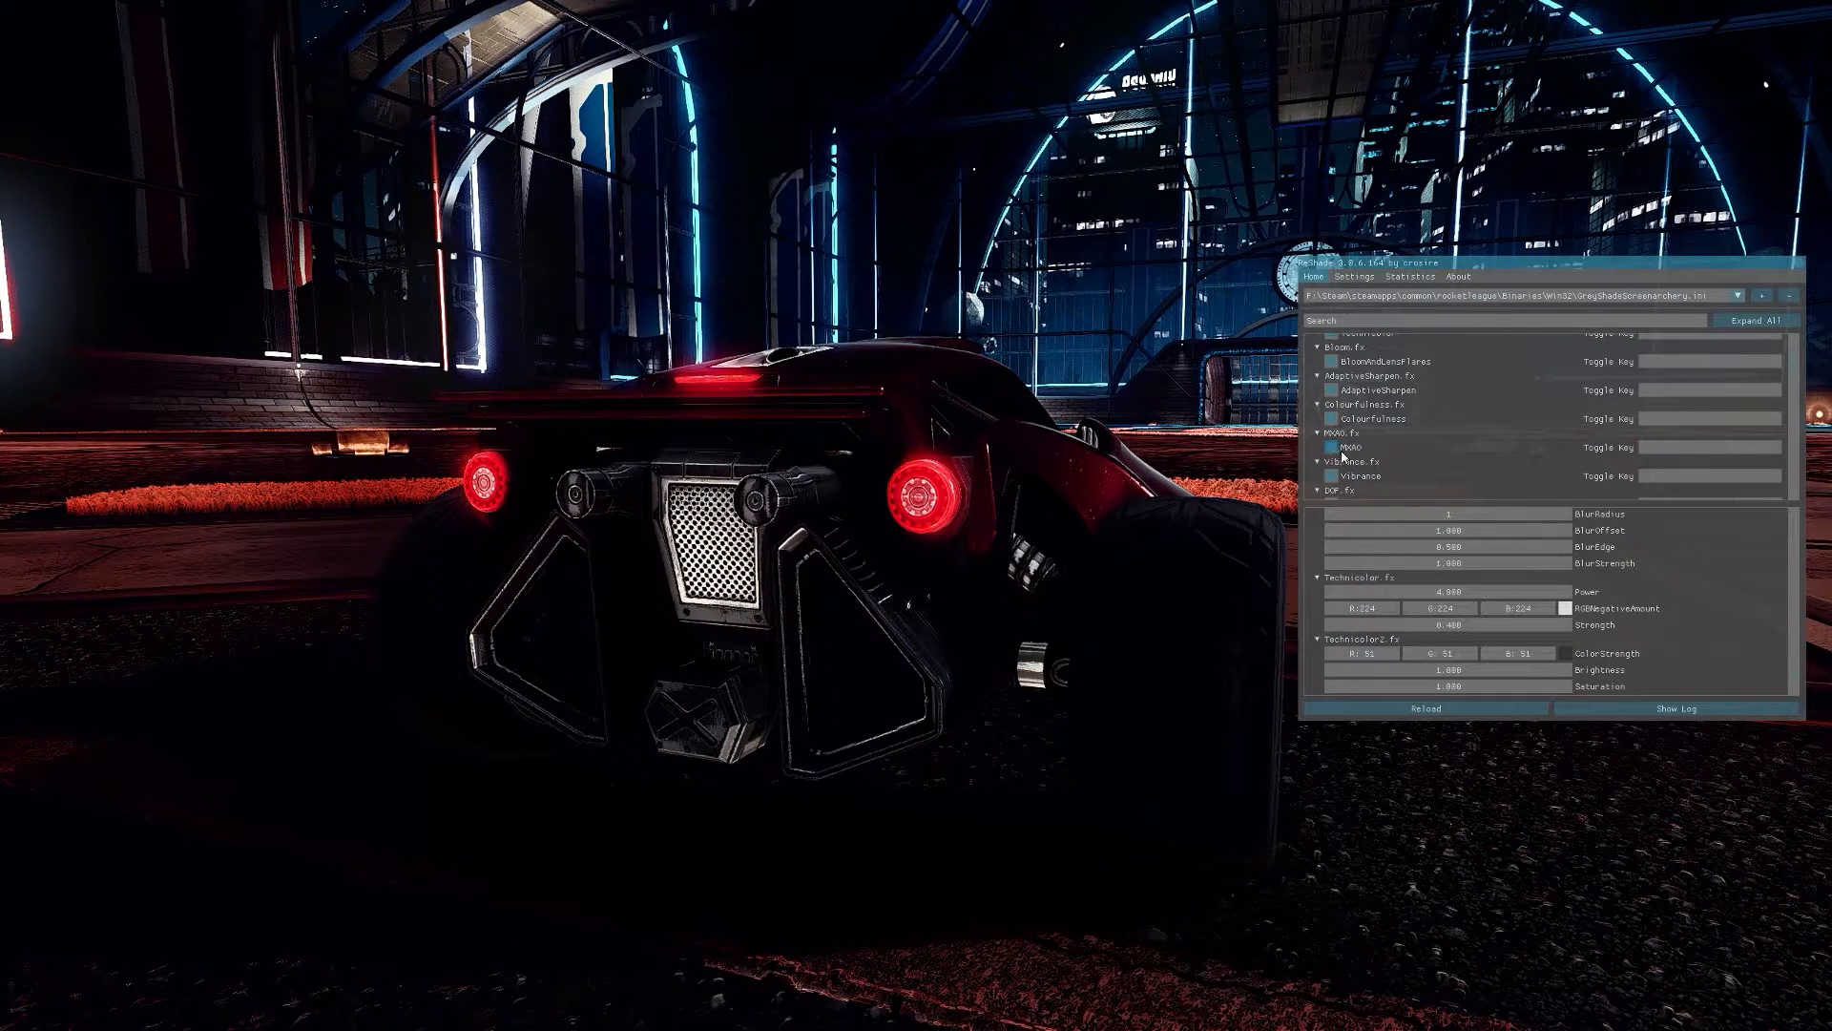
{"action": "scroll", "coordinate": [1351, 459], "scroll_direction": "down", "scroll_amount": 2}
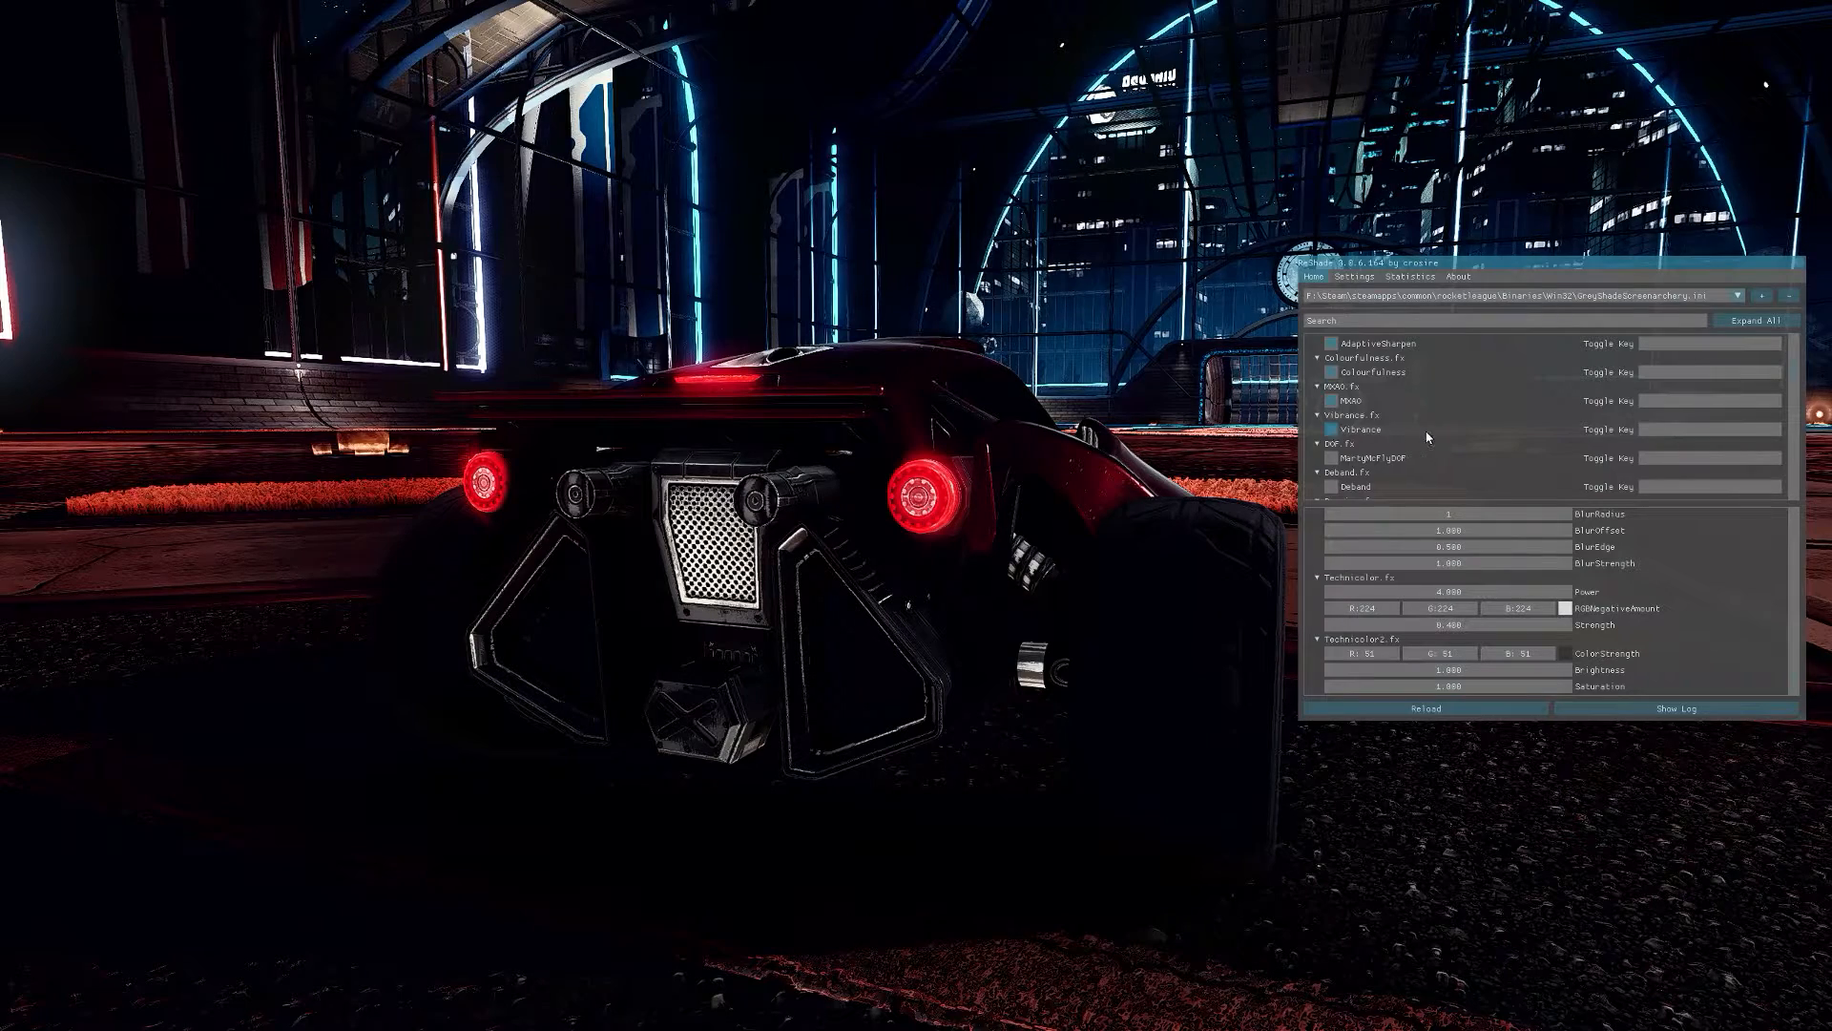
{"action": "scroll", "coordinate": [1333, 429], "scroll_direction": "down", "scroll_amount": 2}
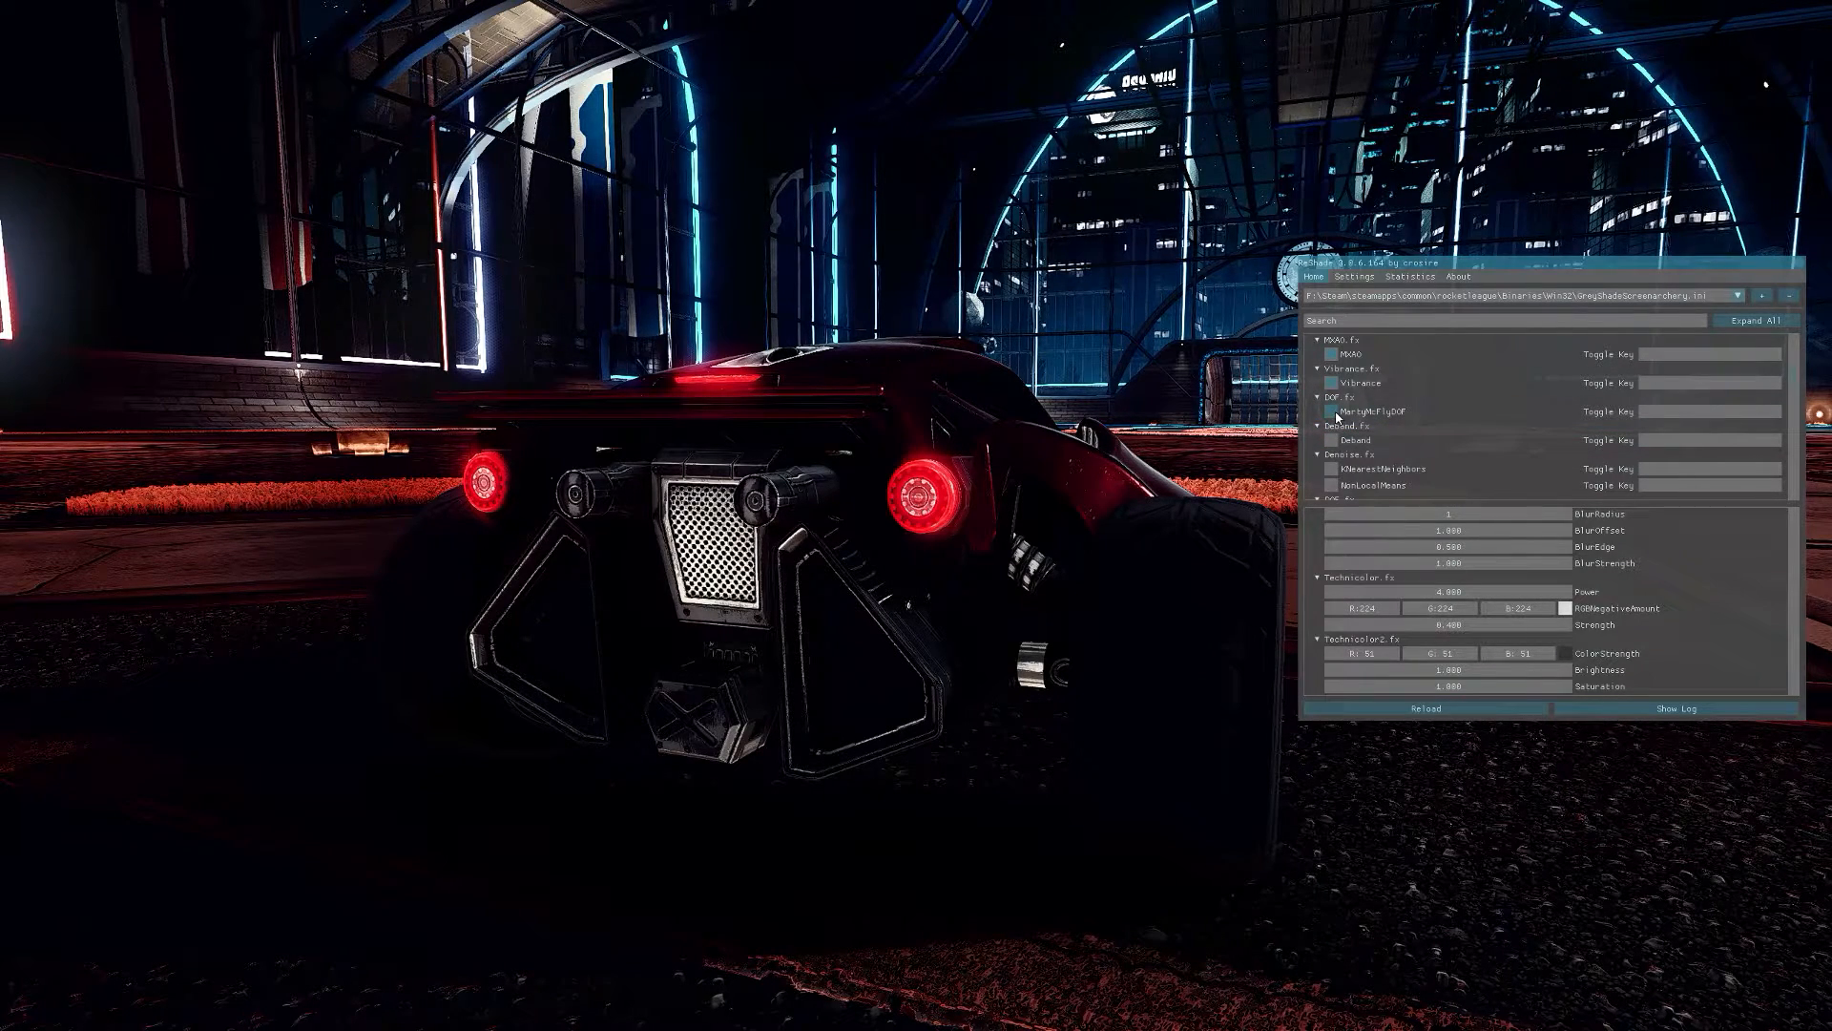
{"action": "left_click", "coordinate": [1337, 414]}
{"action": "scroll", "coordinate": [1373, 410], "scroll_direction": "down", "scroll_amount": 2}
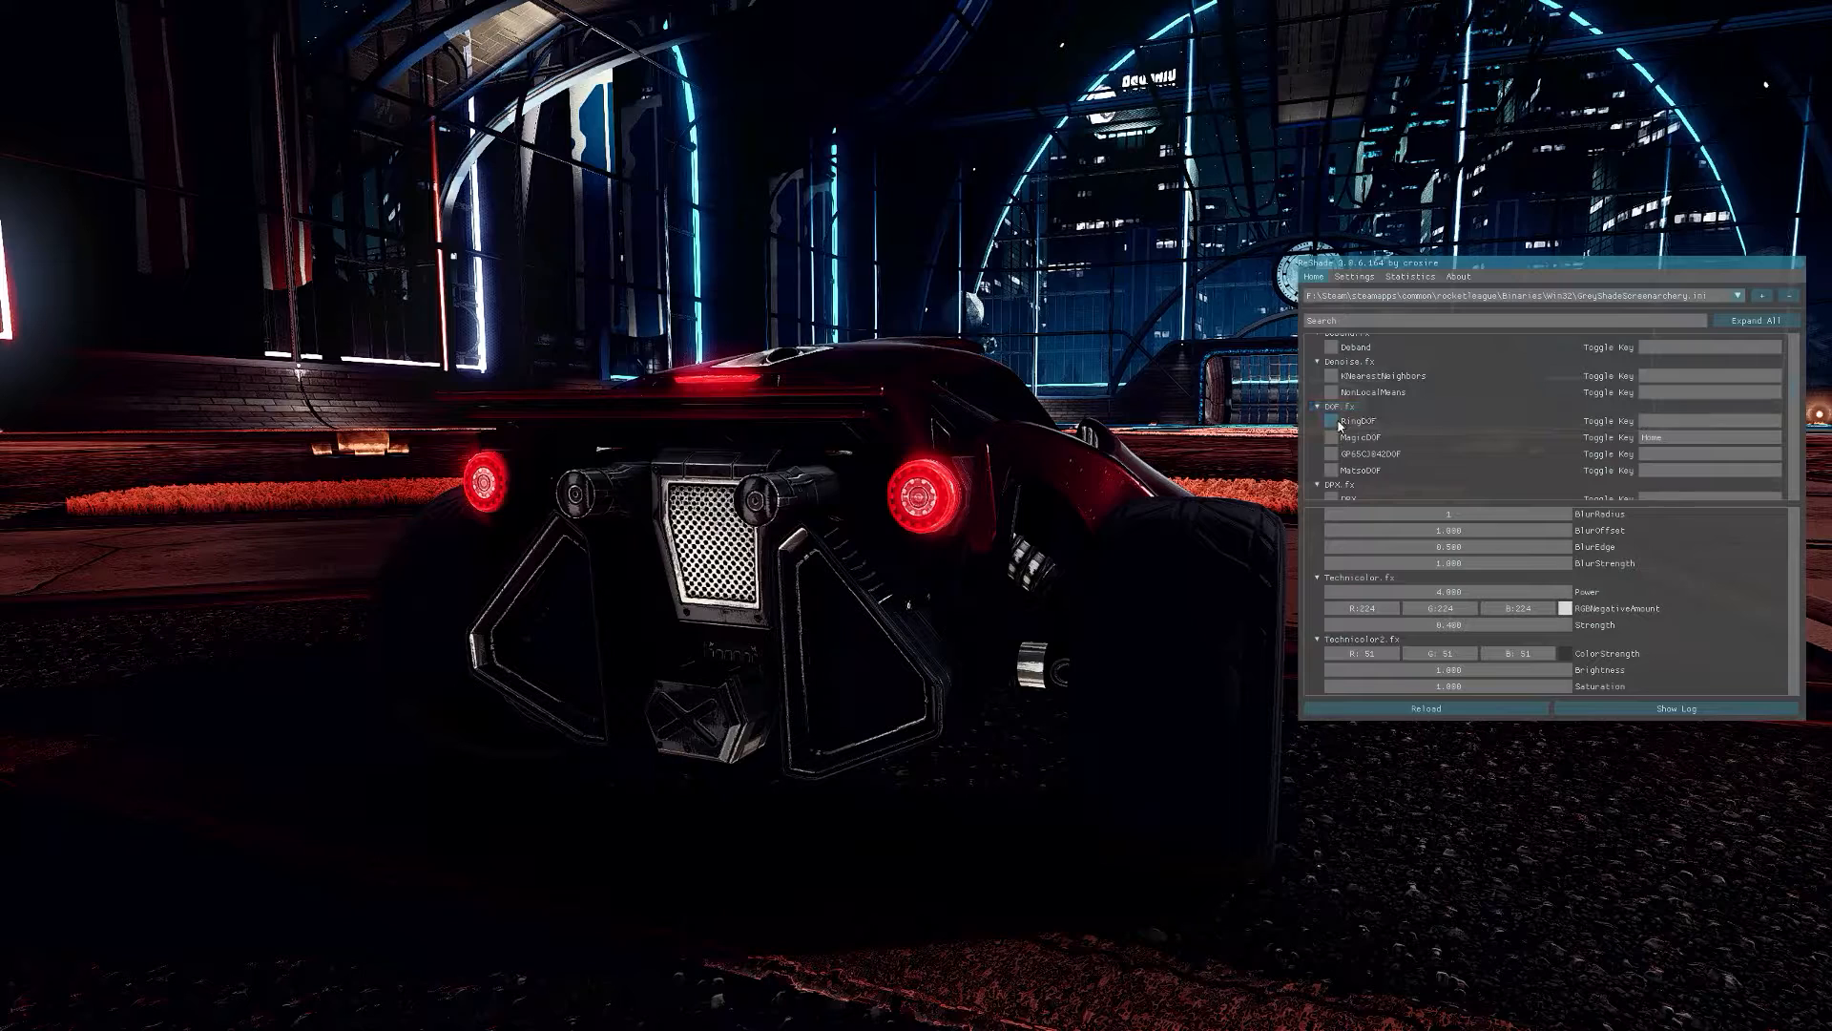
{"action": "left_click", "coordinate": [1336, 422]}
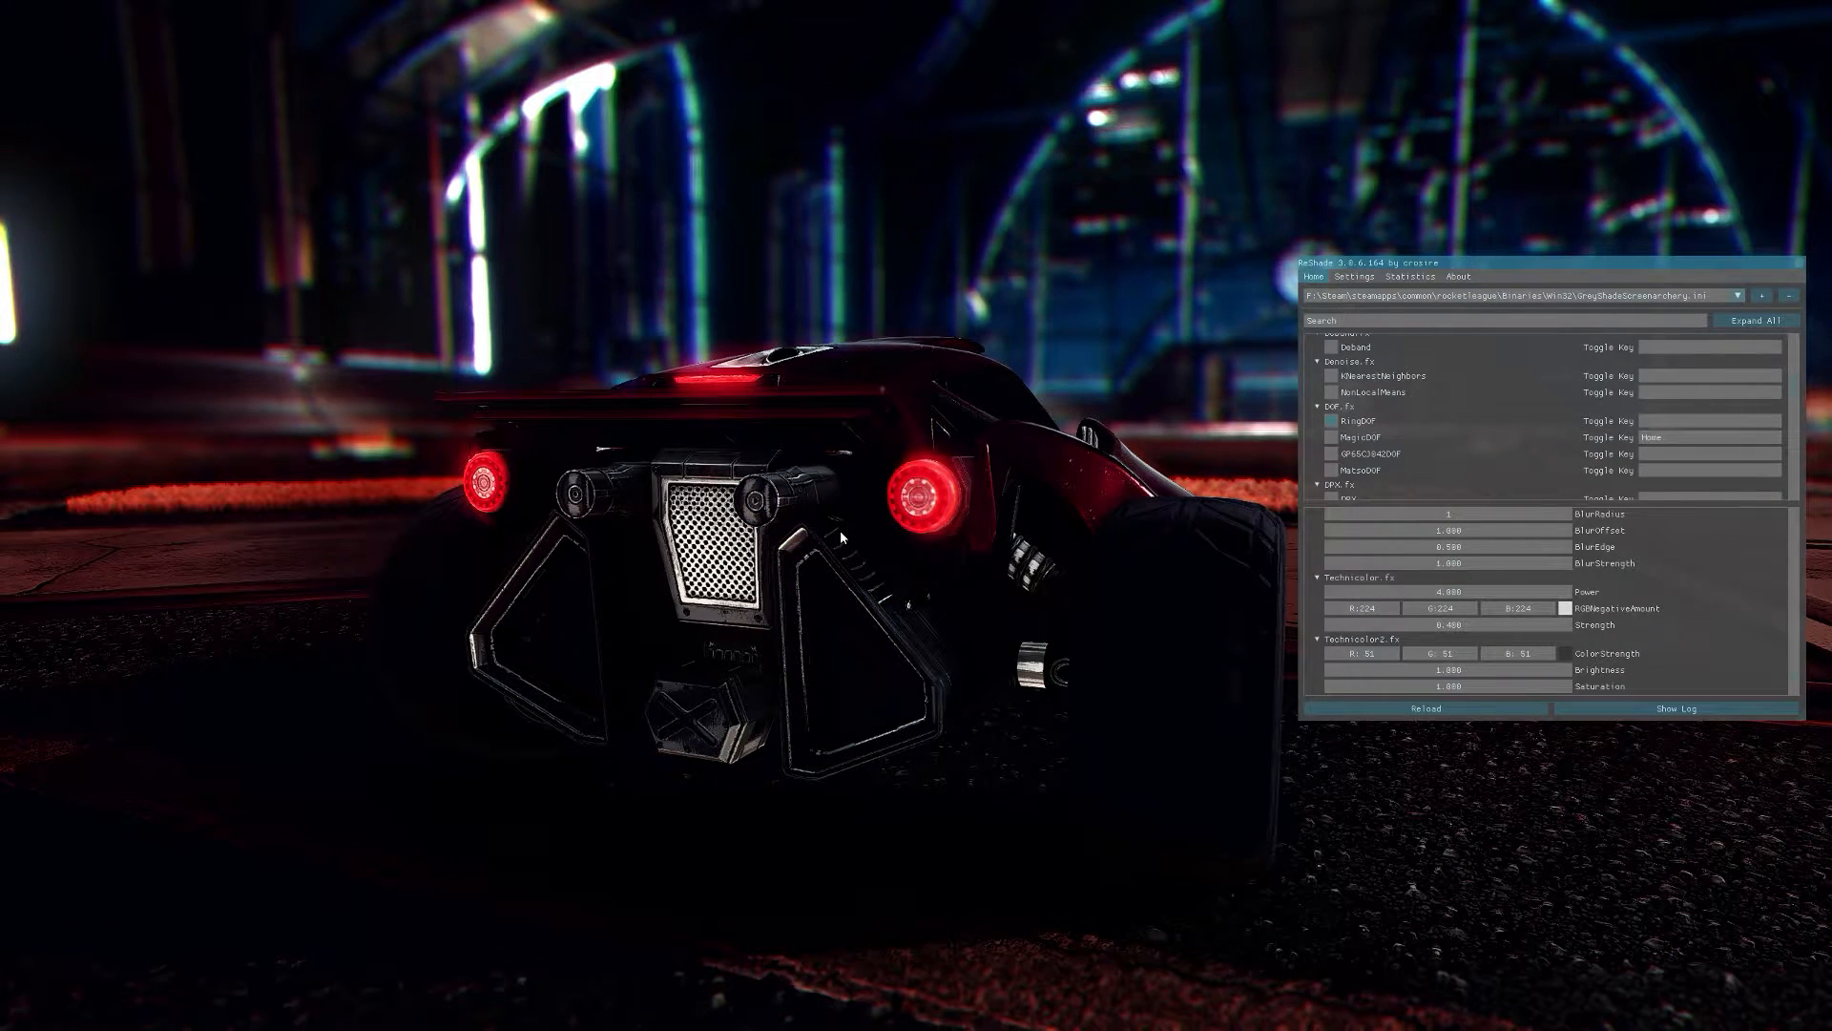
{"action": "left_click", "coordinate": [1332, 422]}
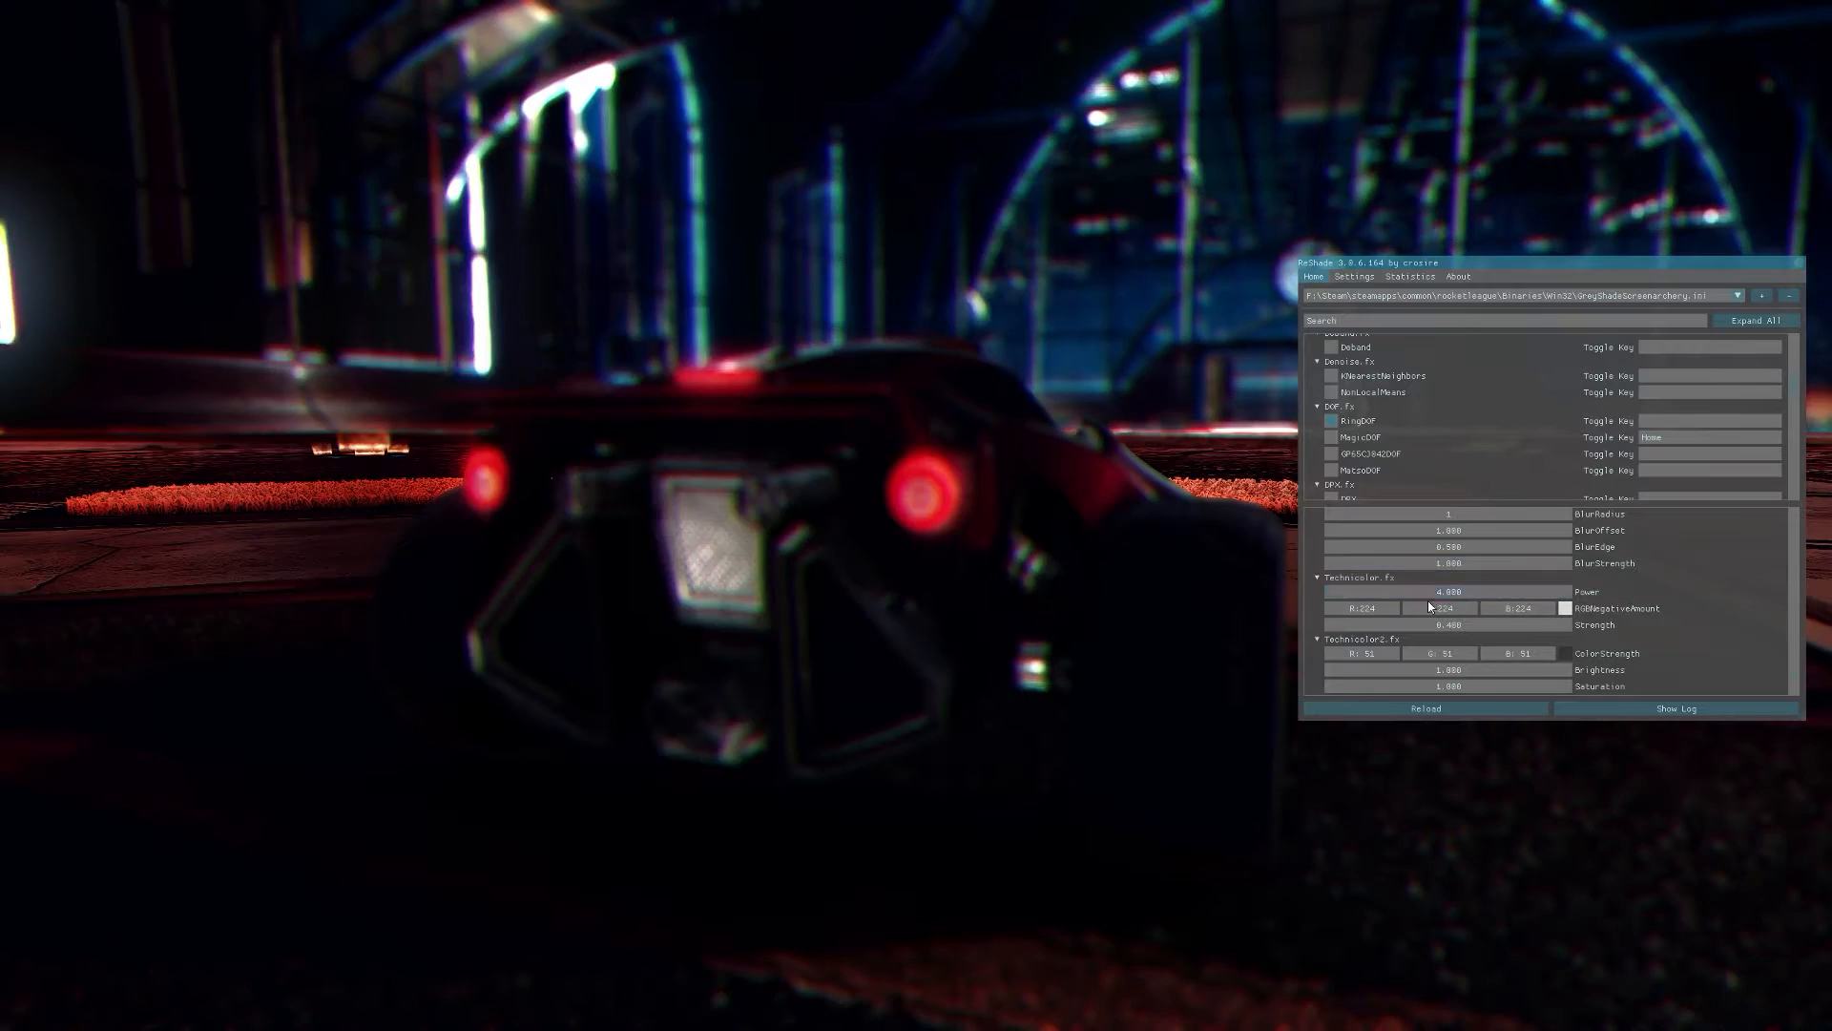
{"action": "left_click", "coordinate": [1333, 421]}
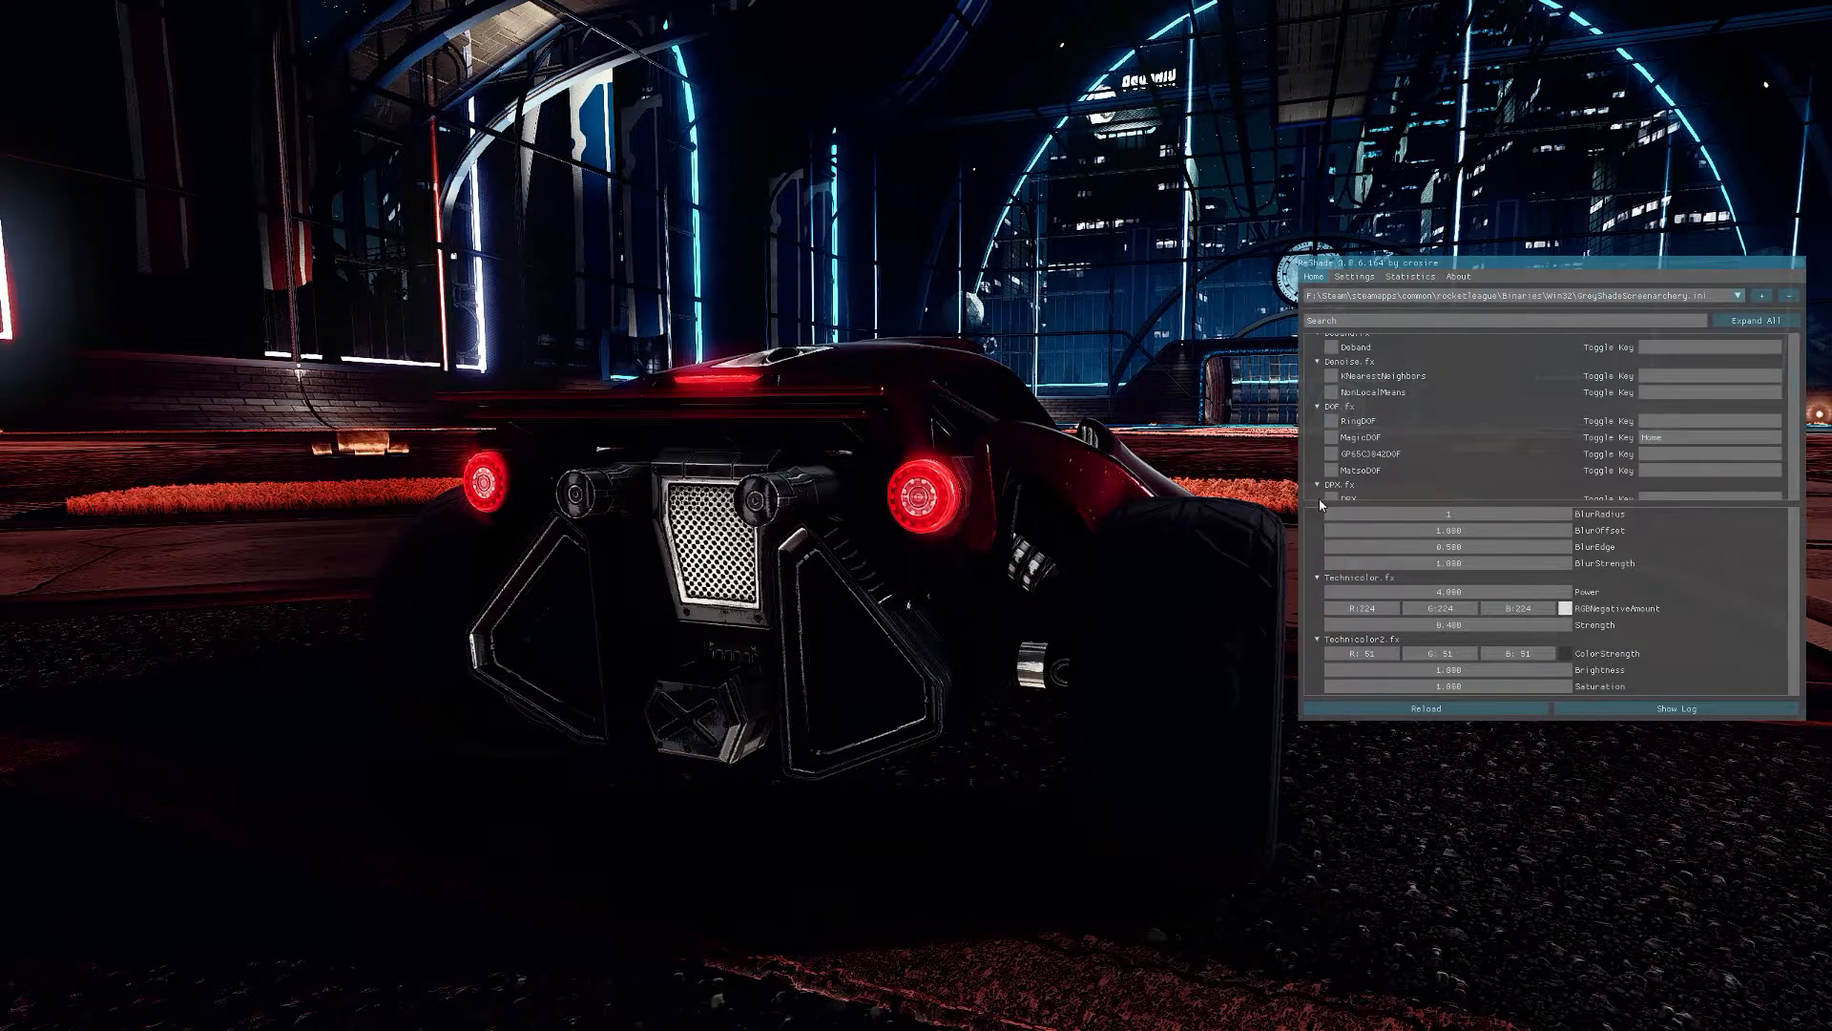
{"action": "scroll", "coordinate": [1331, 458], "scroll_direction": "up", "scroll_amount": 3}
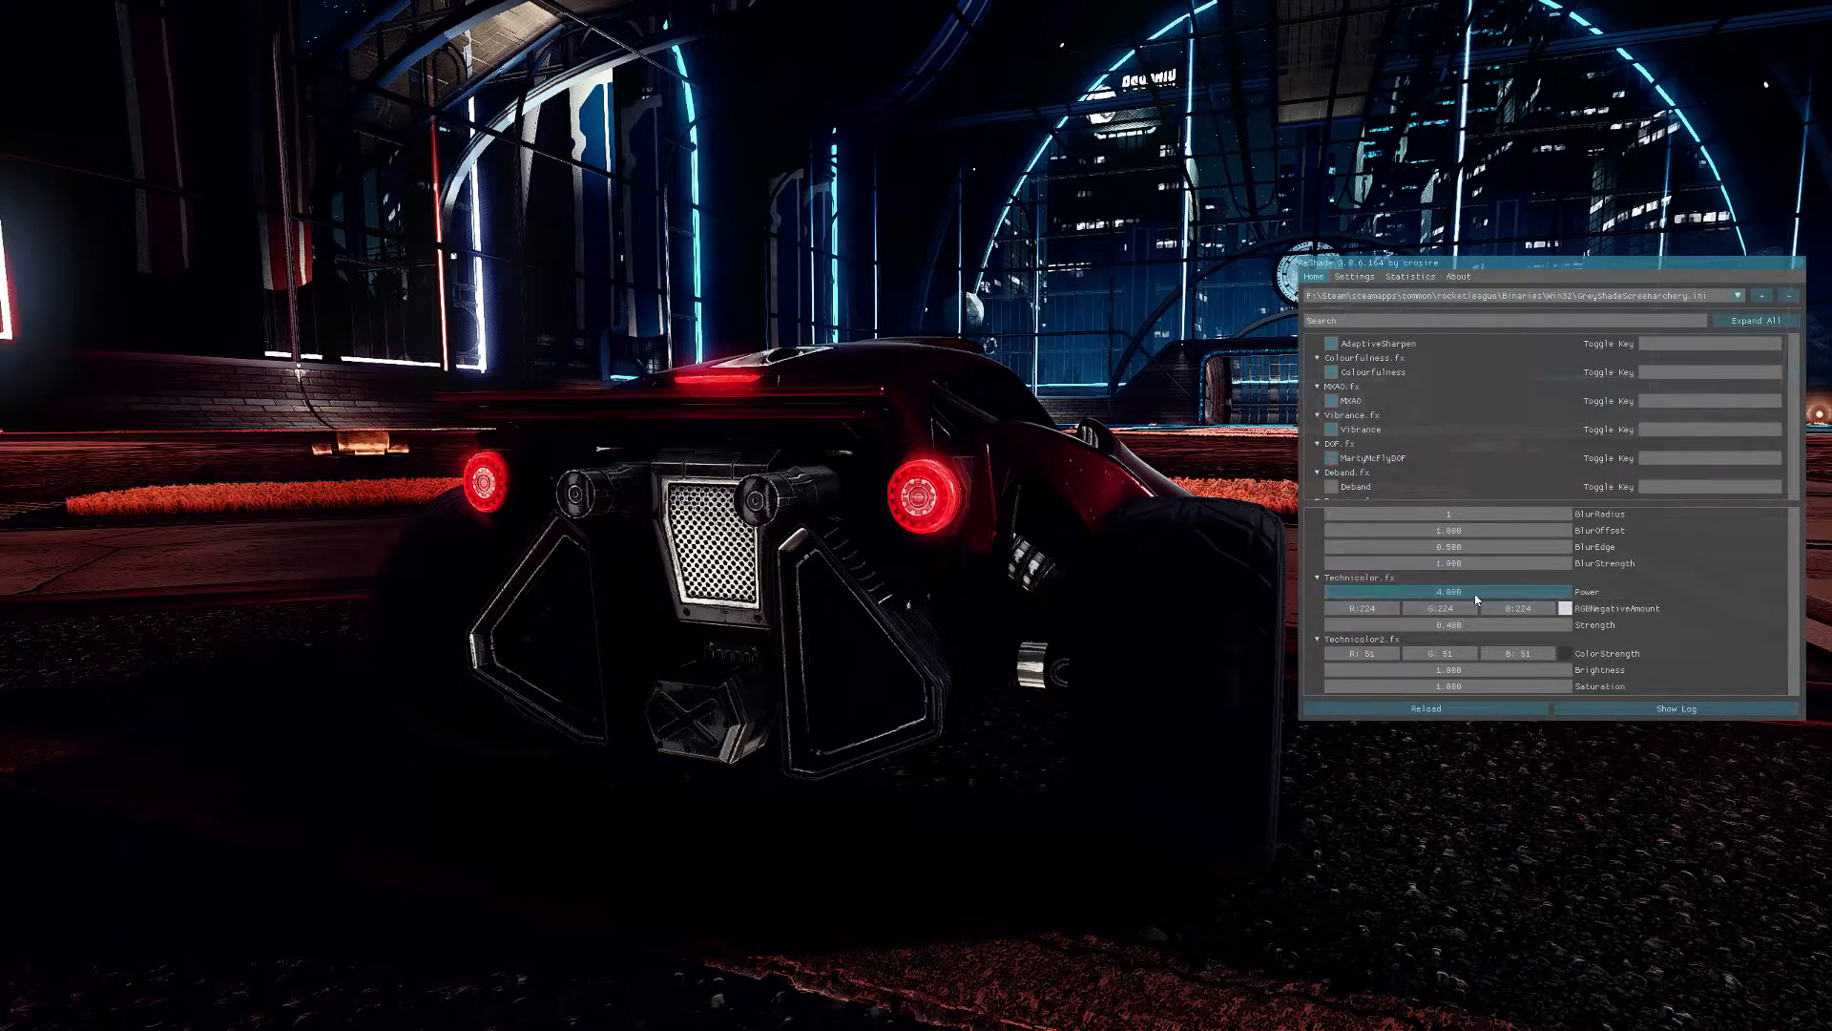
{"action": "scroll", "coordinate": [1475, 595], "scroll_direction": "up", "scroll_amount": 2}
{"action": "scroll", "coordinate": [1475, 595], "scroll_direction": "up", "scroll_amount": 2}
{"action": "scroll", "coordinate": [1474, 595], "scroll_direction": "up", "scroll_amount": 2}
{"action": "scroll", "coordinate": [1475, 595], "scroll_direction": "up", "scroll_amount": 2}
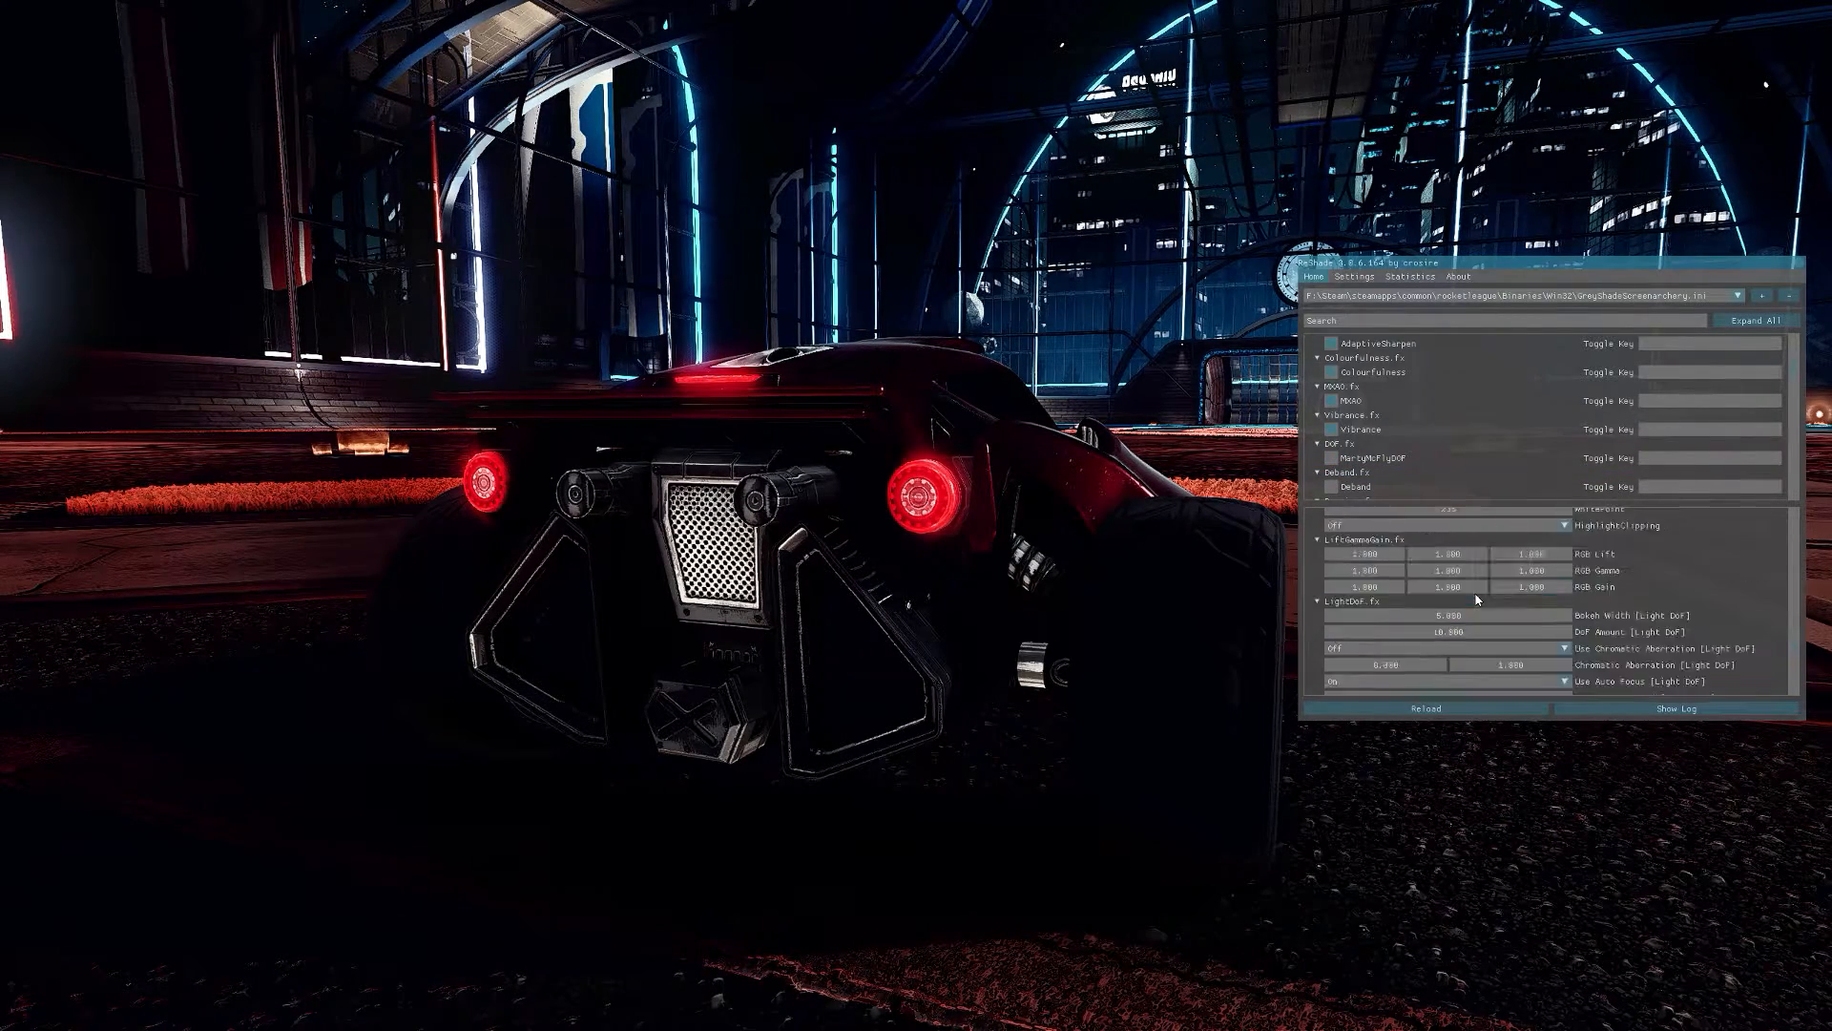
{"action": "scroll", "coordinate": [1474, 592], "scroll_direction": "up", "scroll_amount": 2}
{"action": "scroll", "coordinate": [1476, 593], "scroll_direction": "up", "scroll_amount": 2}
{"action": "scroll", "coordinate": [1474, 594], "scroll_direction": "up", "scroll_amount": 2}
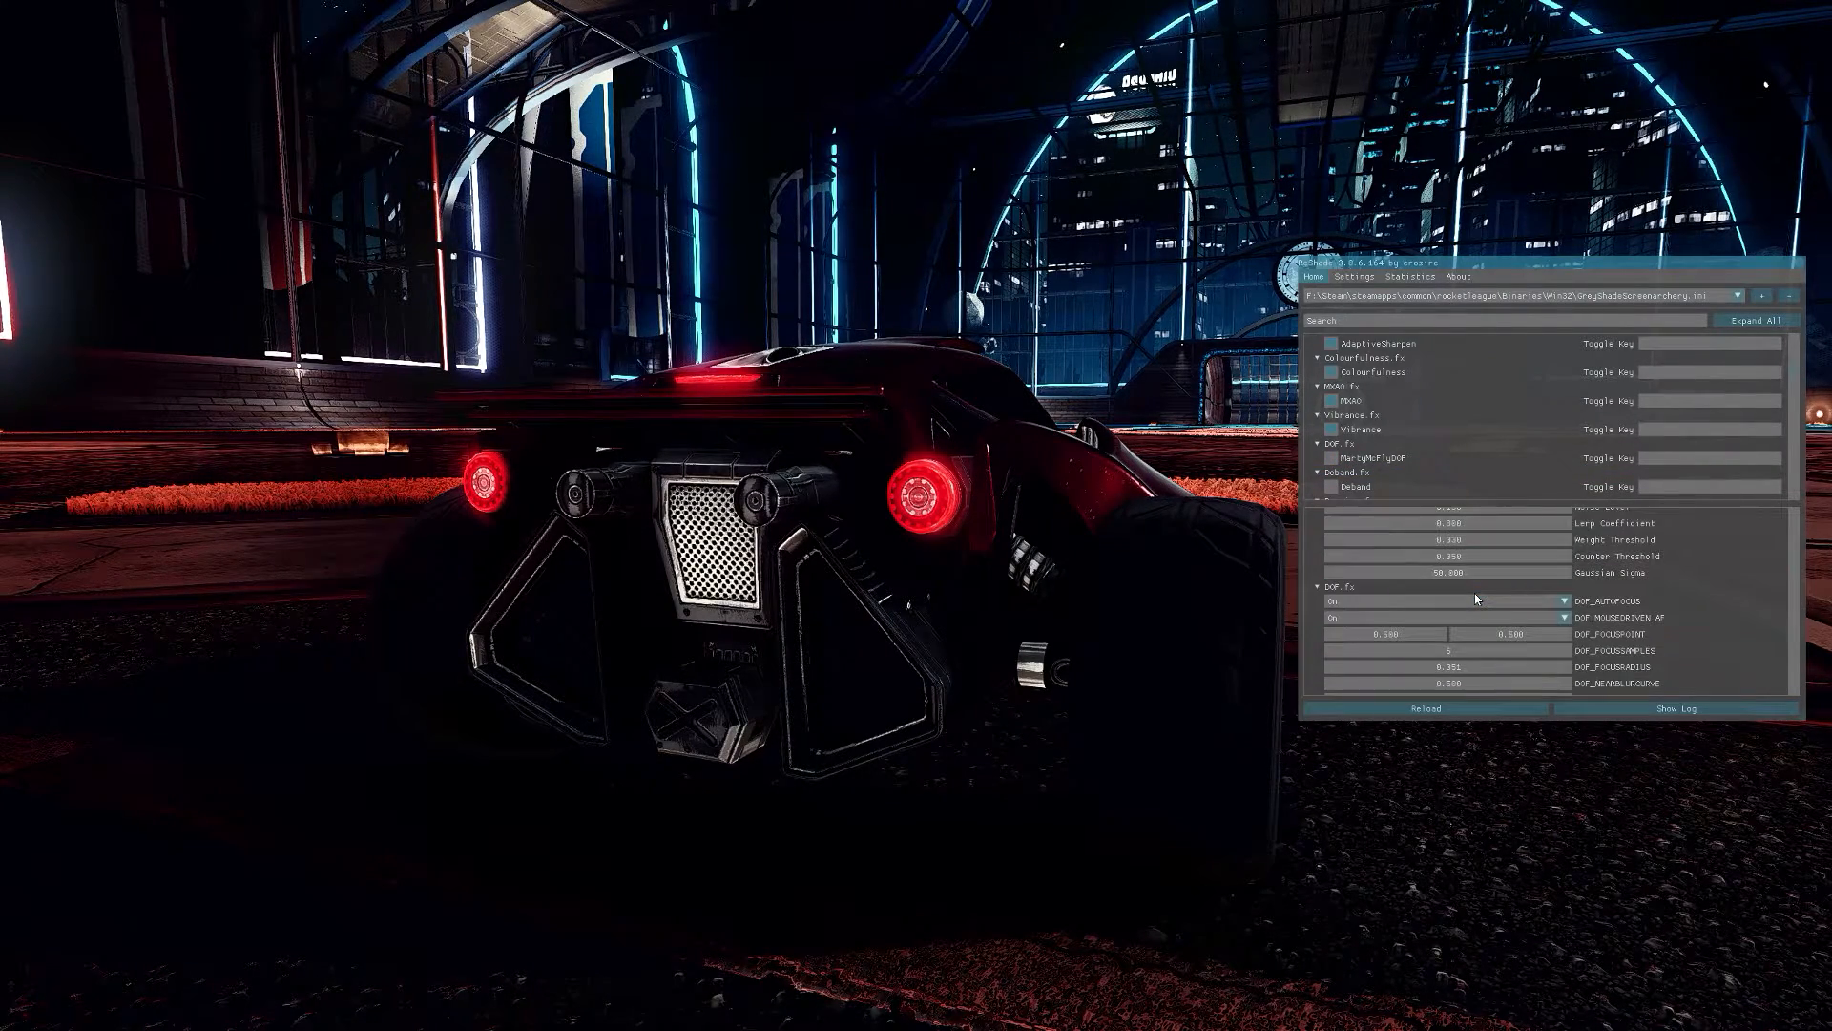
{"action": "scroll", "coordinate": [1474, 593], "scroll_direction": "down", "scroll_amount": 2}
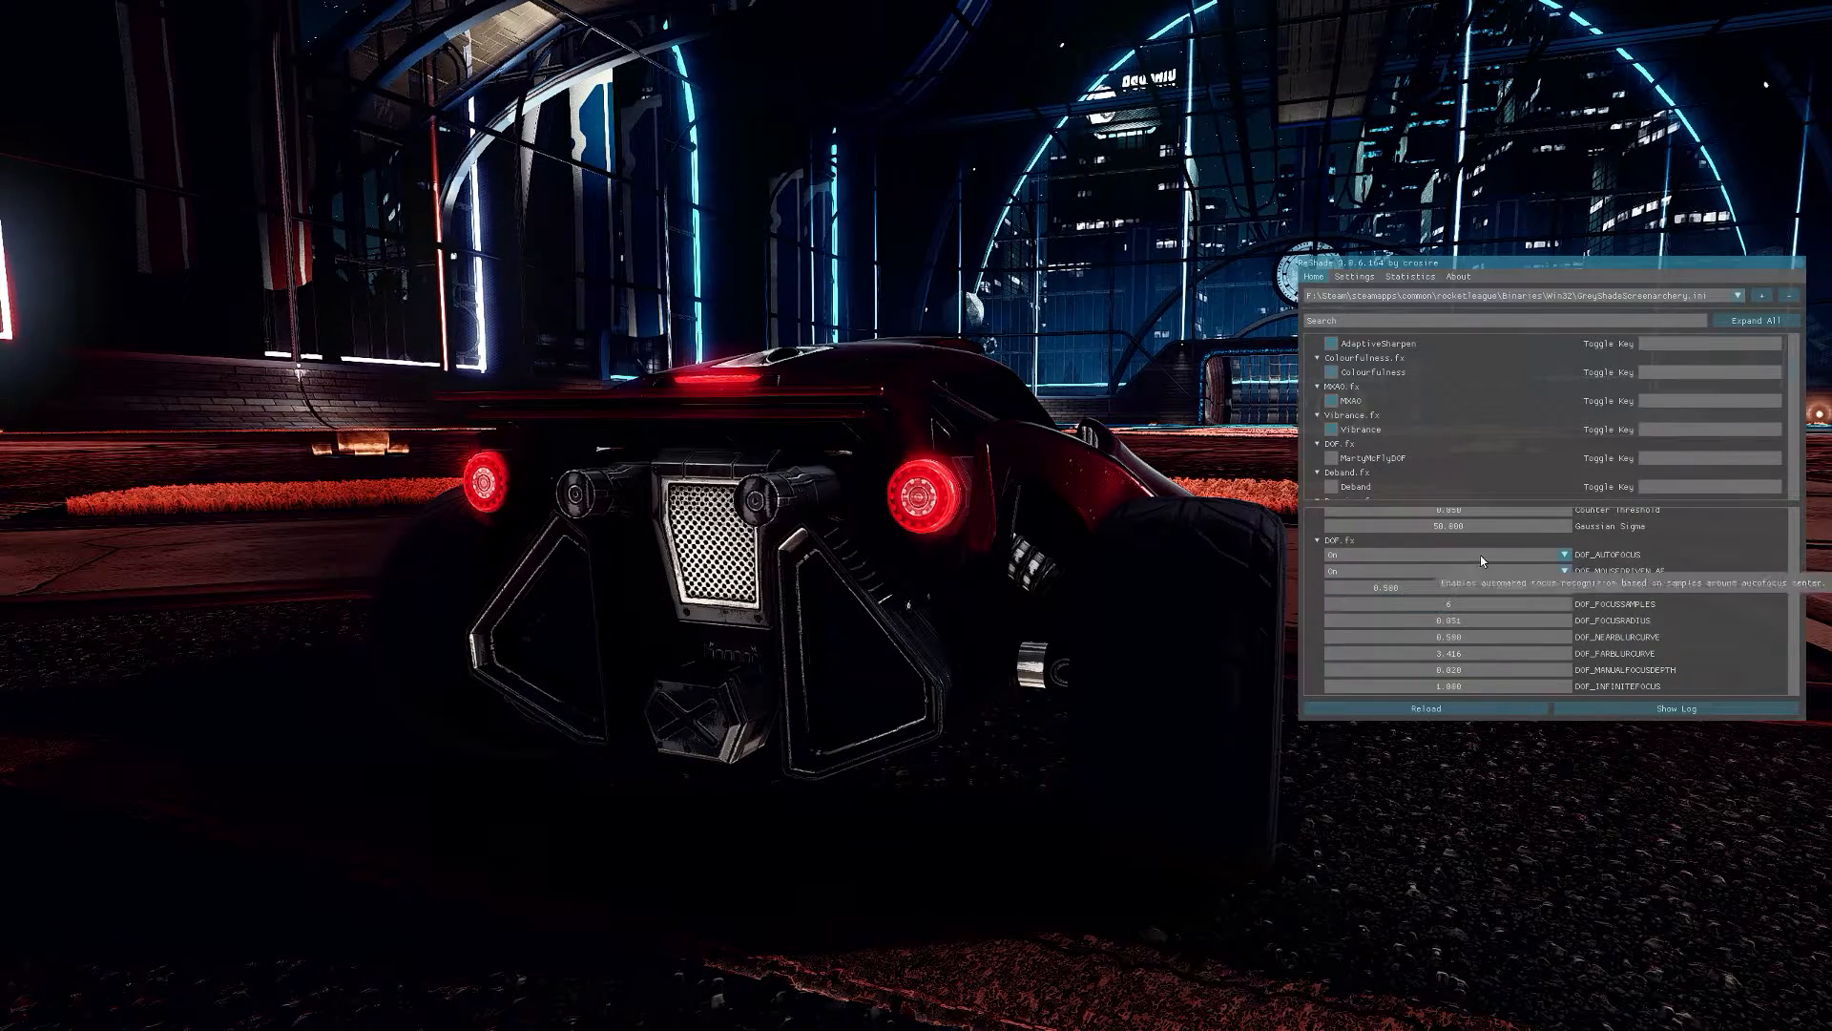
{"action": "scroll", "coordinate": [1481, 555], "scroll_direction": "down", "scroll_amount": 3}
{"action": "scroll", "coordinate": [1478, 558], "scroll_direction": "down", "scroll_amount": 3}
{"action": "scroll", "coordinate": [1477, 562], "scroll_direction": "down", "scroll_amount": 3}
{"action": "scroll", "coordinate": [1478, 562], "scroll_direction": "down", "scroll_amount": 3}
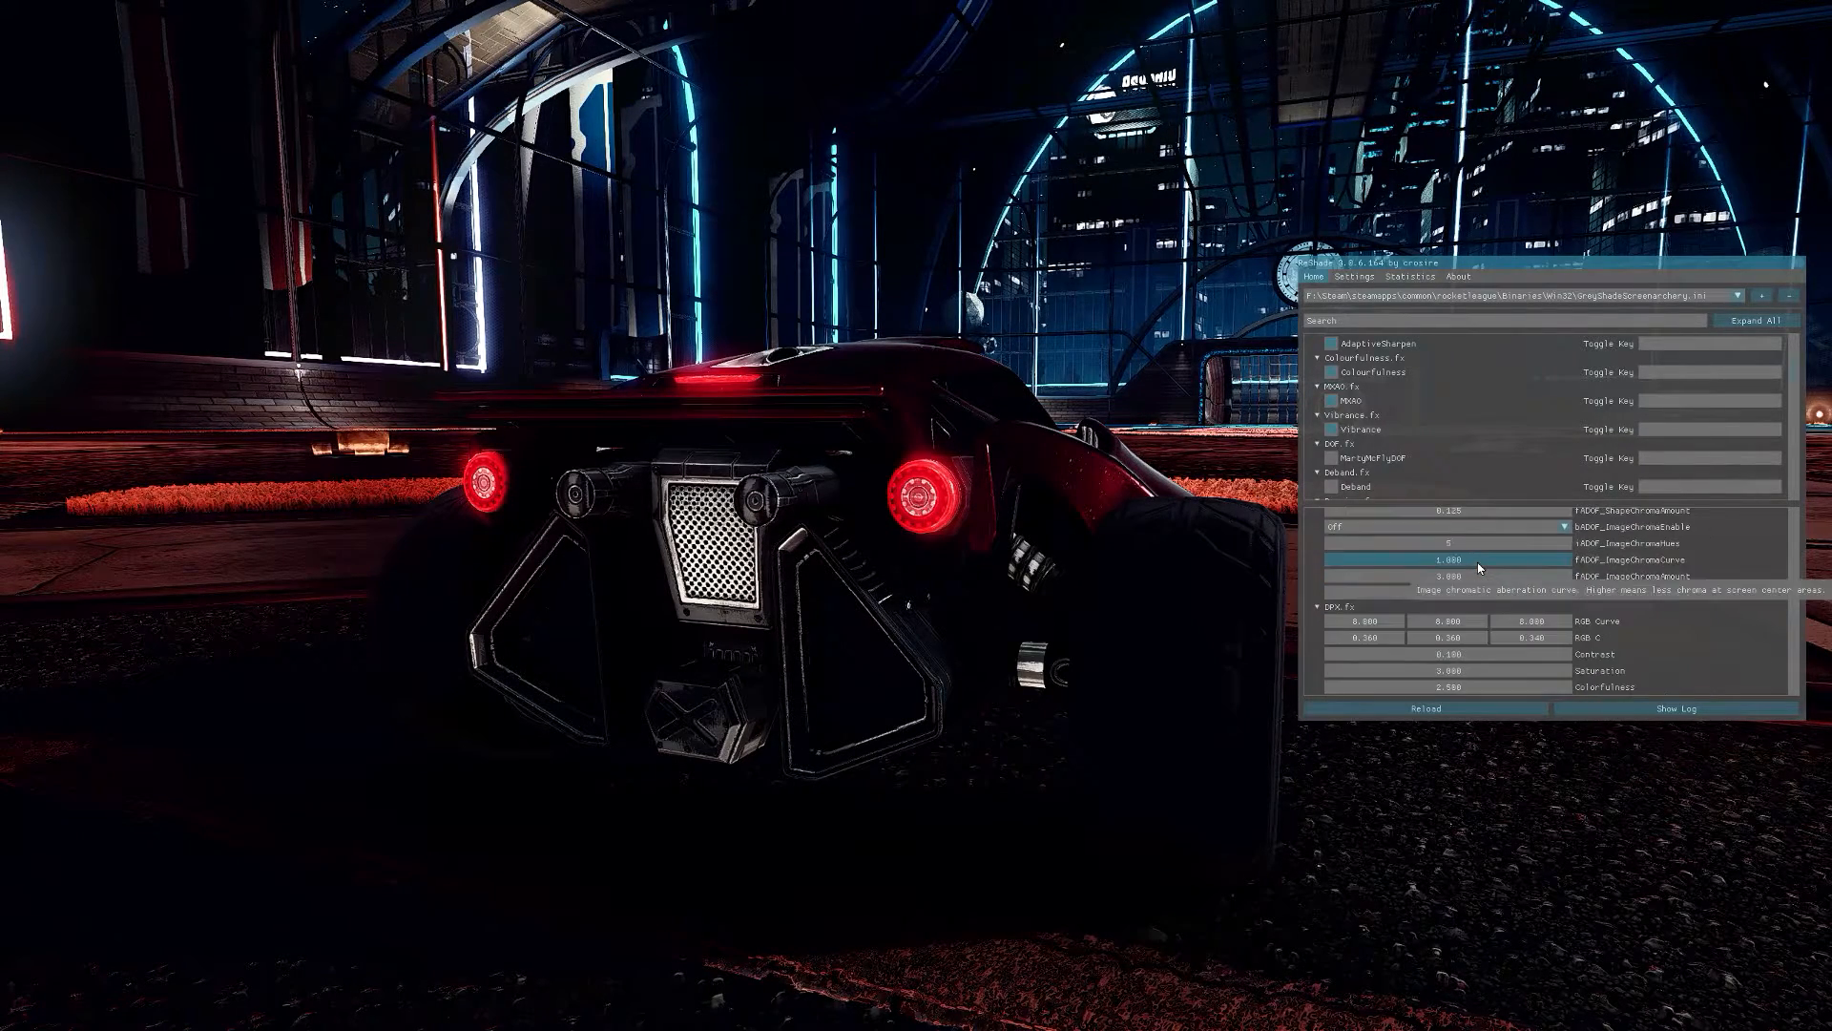
{"action": "scroll", "coordinate": [1477, 563], "scroll_direction": "up", "scroll_amount": 2}
{"action": "scroll", "coordinate": [1477, 563], "scroll_direction": "up", "scroll_amount": 2}
{"action": "scroll", "coordinate": [1477, 563], "scroll_direction": "up", "scroll_amount": 2}
{"action": "scroll", "coordinate": [1478, 563], "scroll_direction": "up", "scroll_amount": 2}
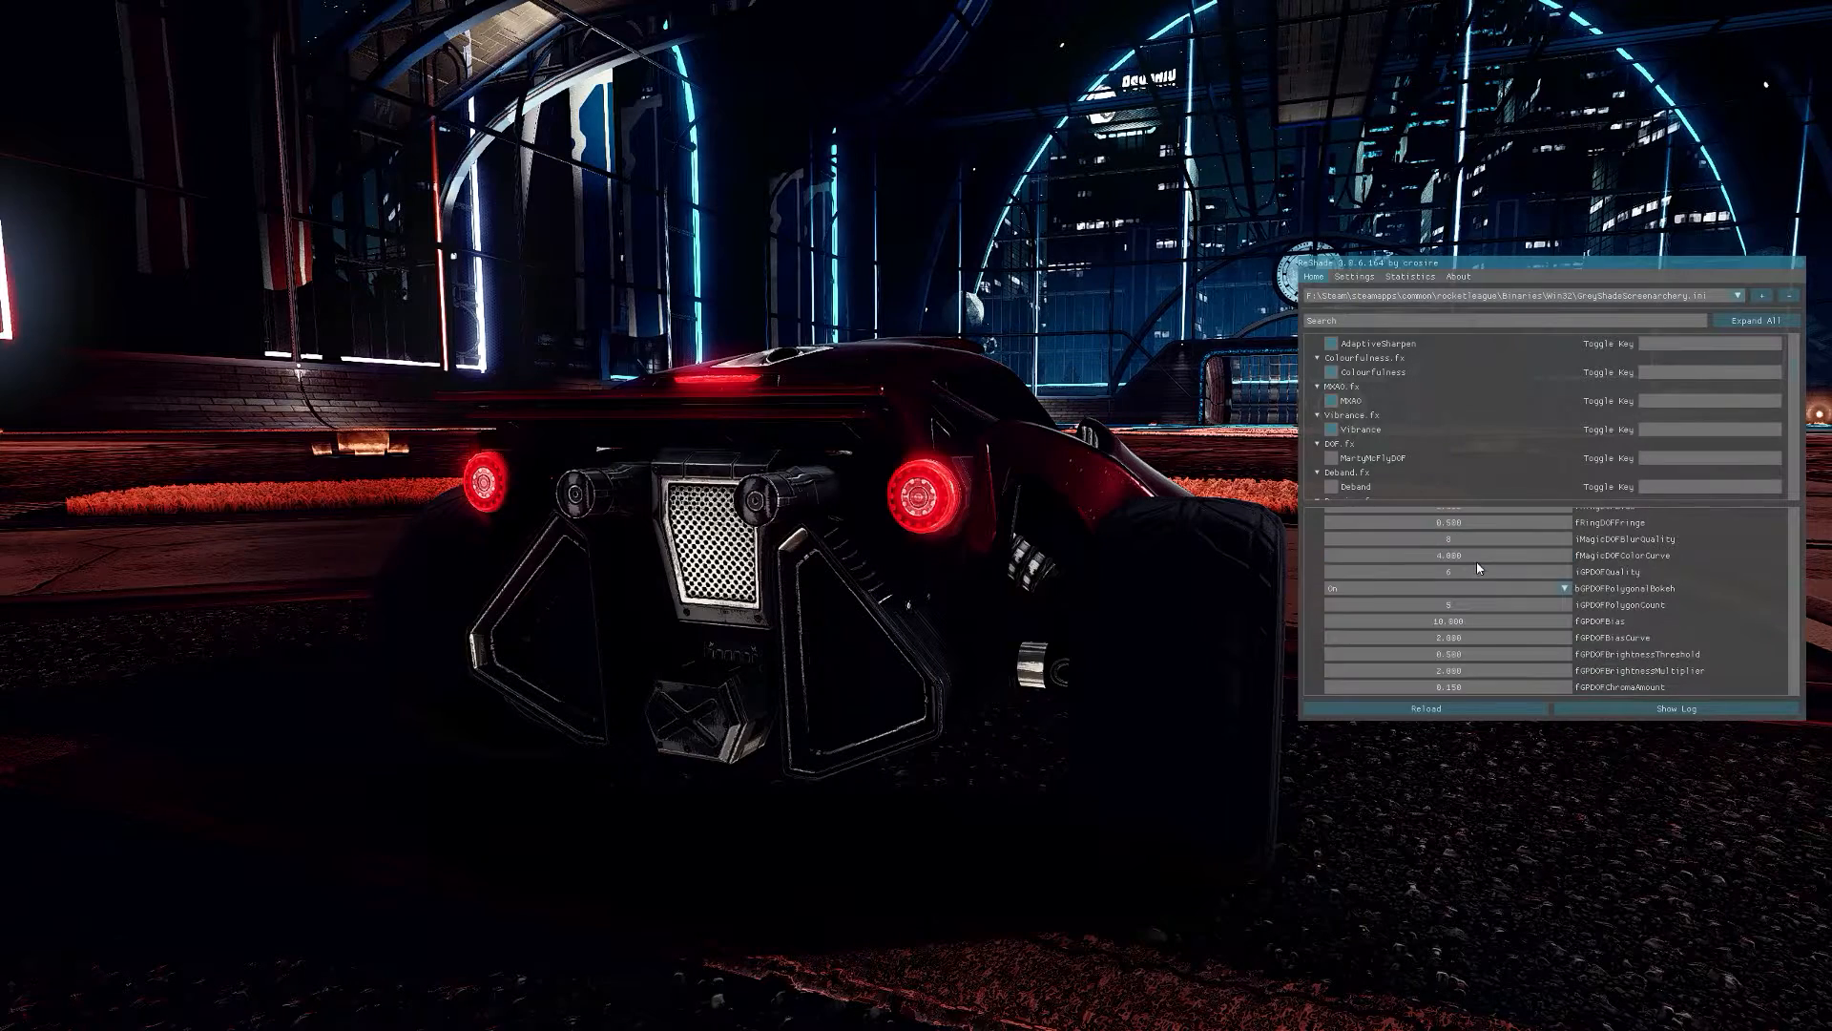
{"action": "scroll", "coordinate": [1475, 562], "scroll_direction": "up", "scroll_amount": 2}
{"action": "scroll", "coordinate": [1476, 562], "scroll_direction": "up", "scroll_amount": 2}
{"action": "scroll", "coordinate": [1482, 565], "scroll_direction": "up", "scroll_amount": 2}
{"action": "scroll", "coordinate": [1490, 574], "scroll_direction": "up", "scroll_amount": 2}
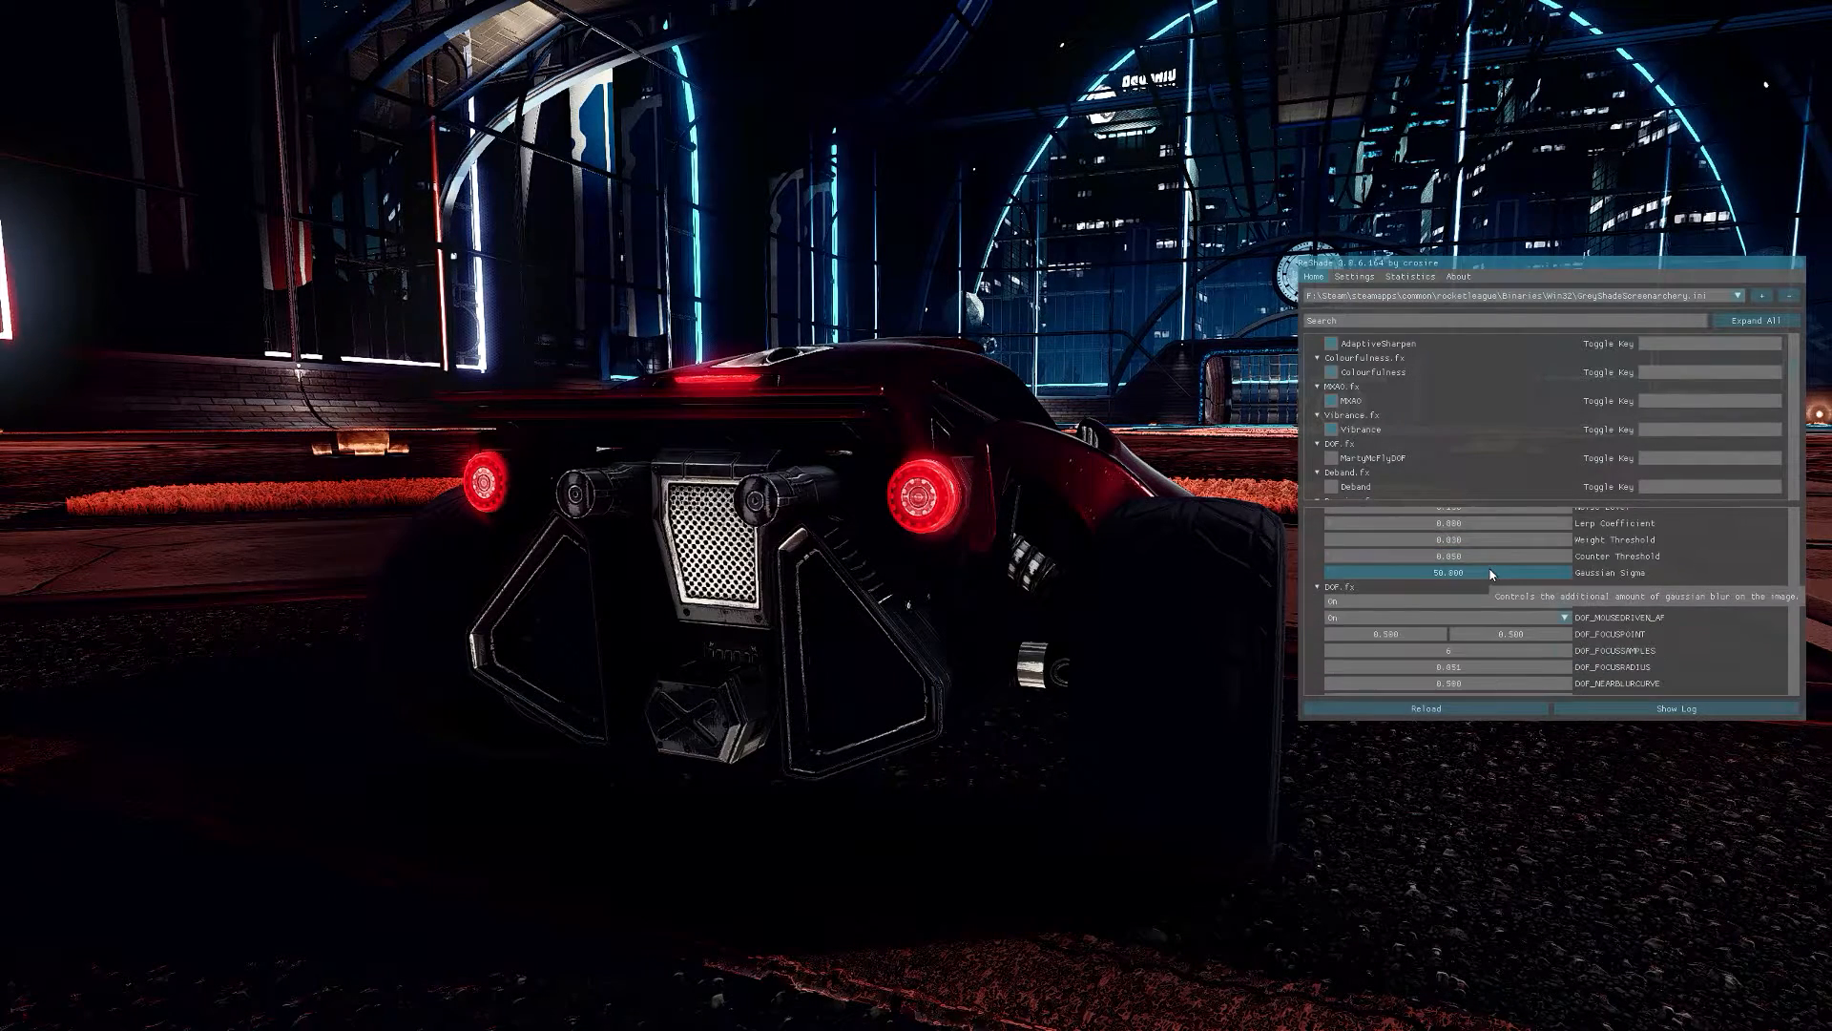
{"action": "scroll", "coordinate": [1490, 572], "scroll_direction": "down", "scroll_amount": 1}
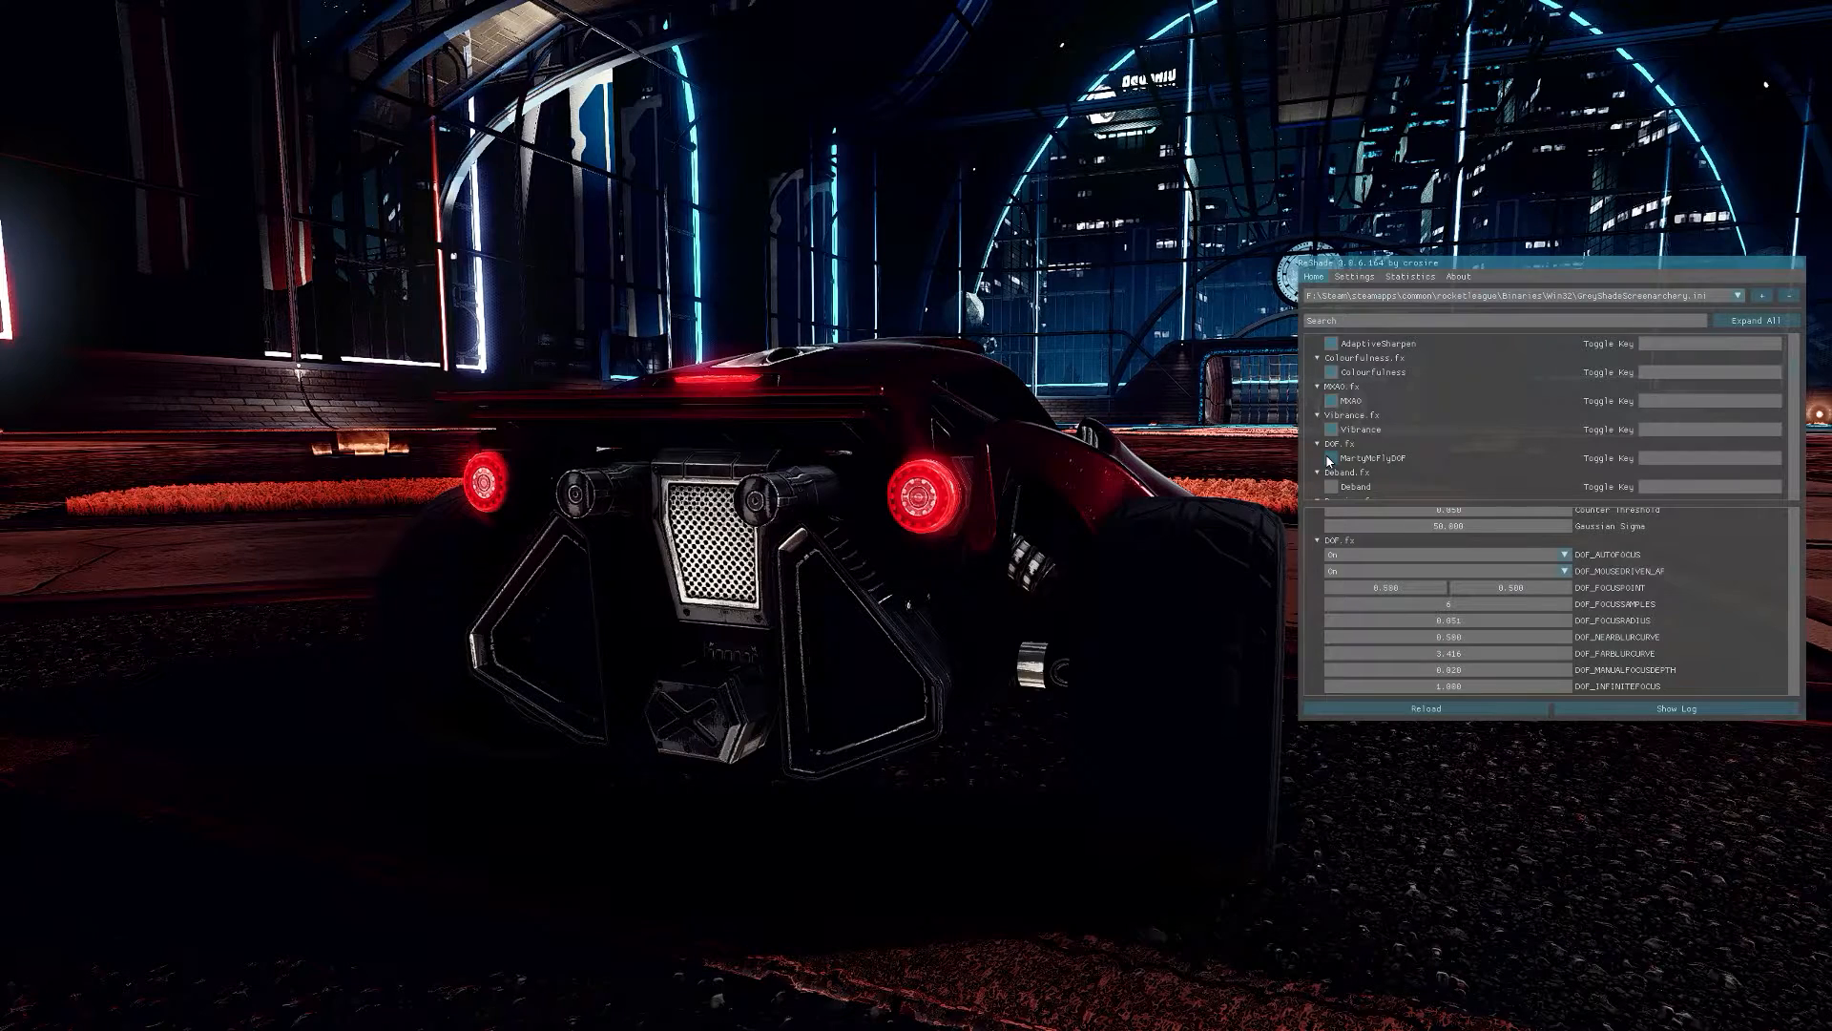
Enable MartyMcFlyDOF and toggle DOF_MOUSEDRIVEN_AF to Off, then back to On
{"action": "left_click", "coordinate": [1331, 460]}
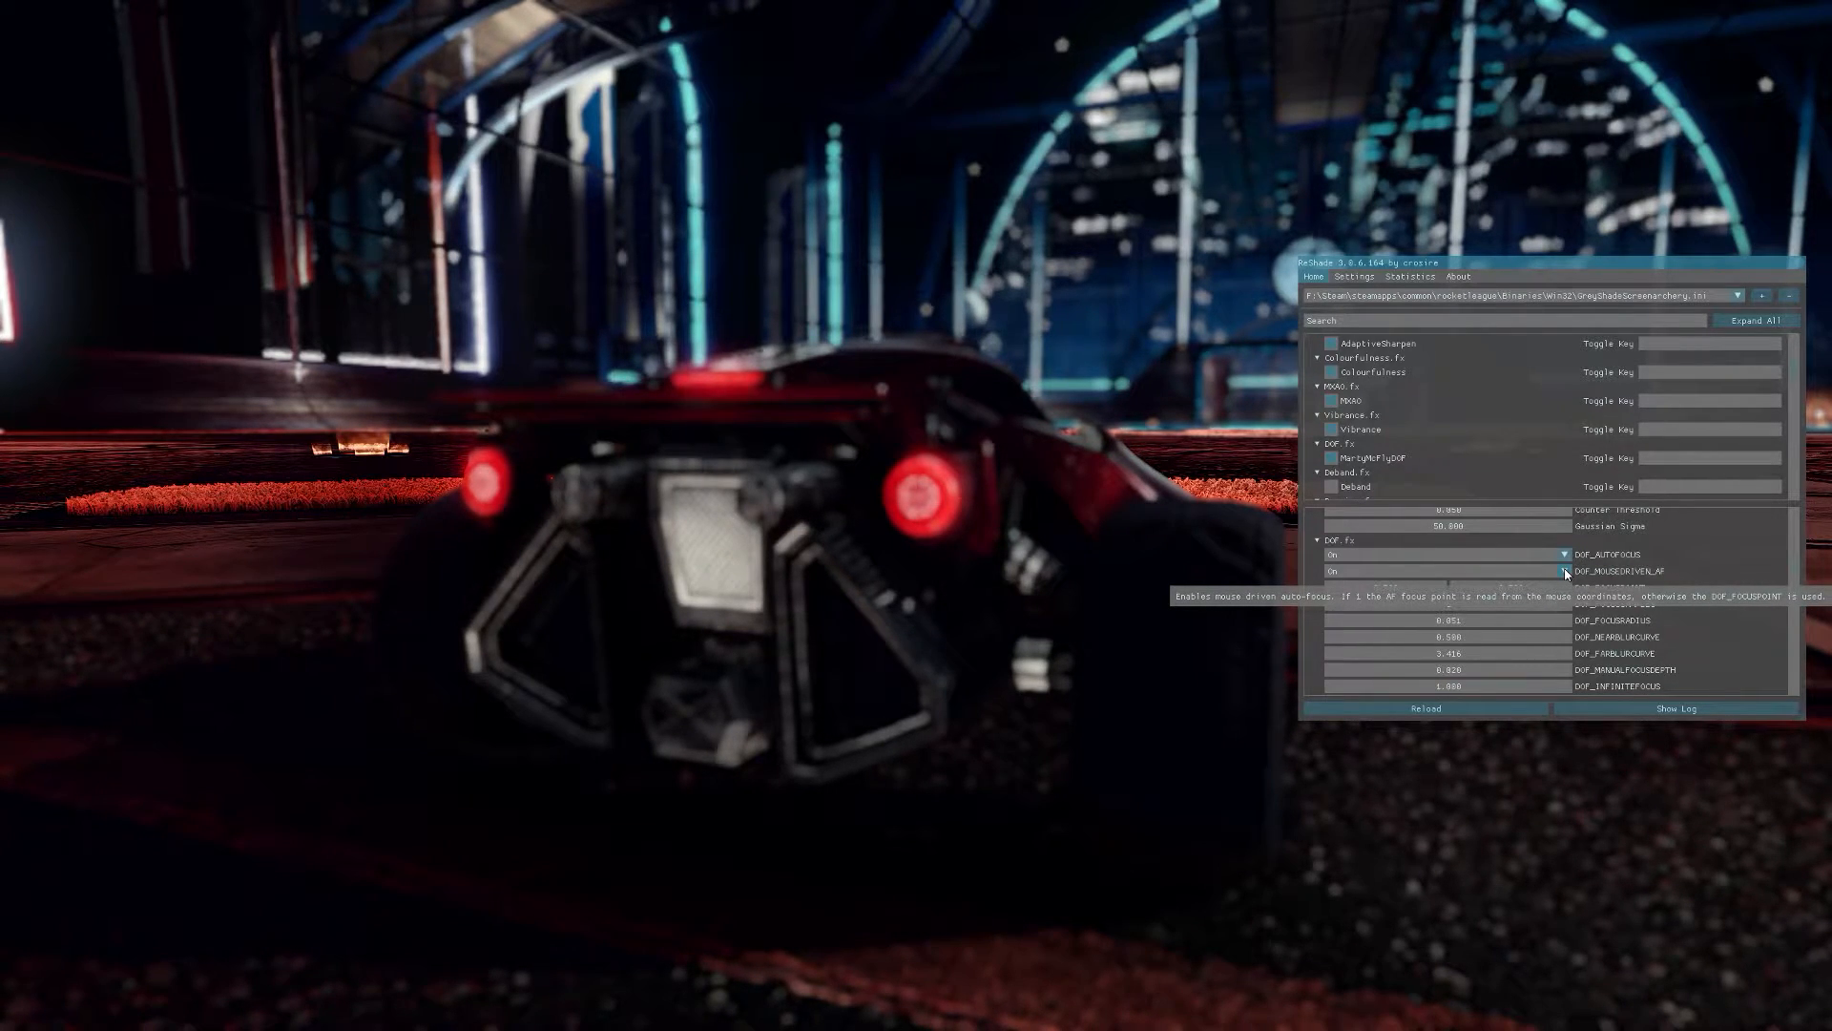
{"action": "left_click", "coordinate": [1565, 572]}
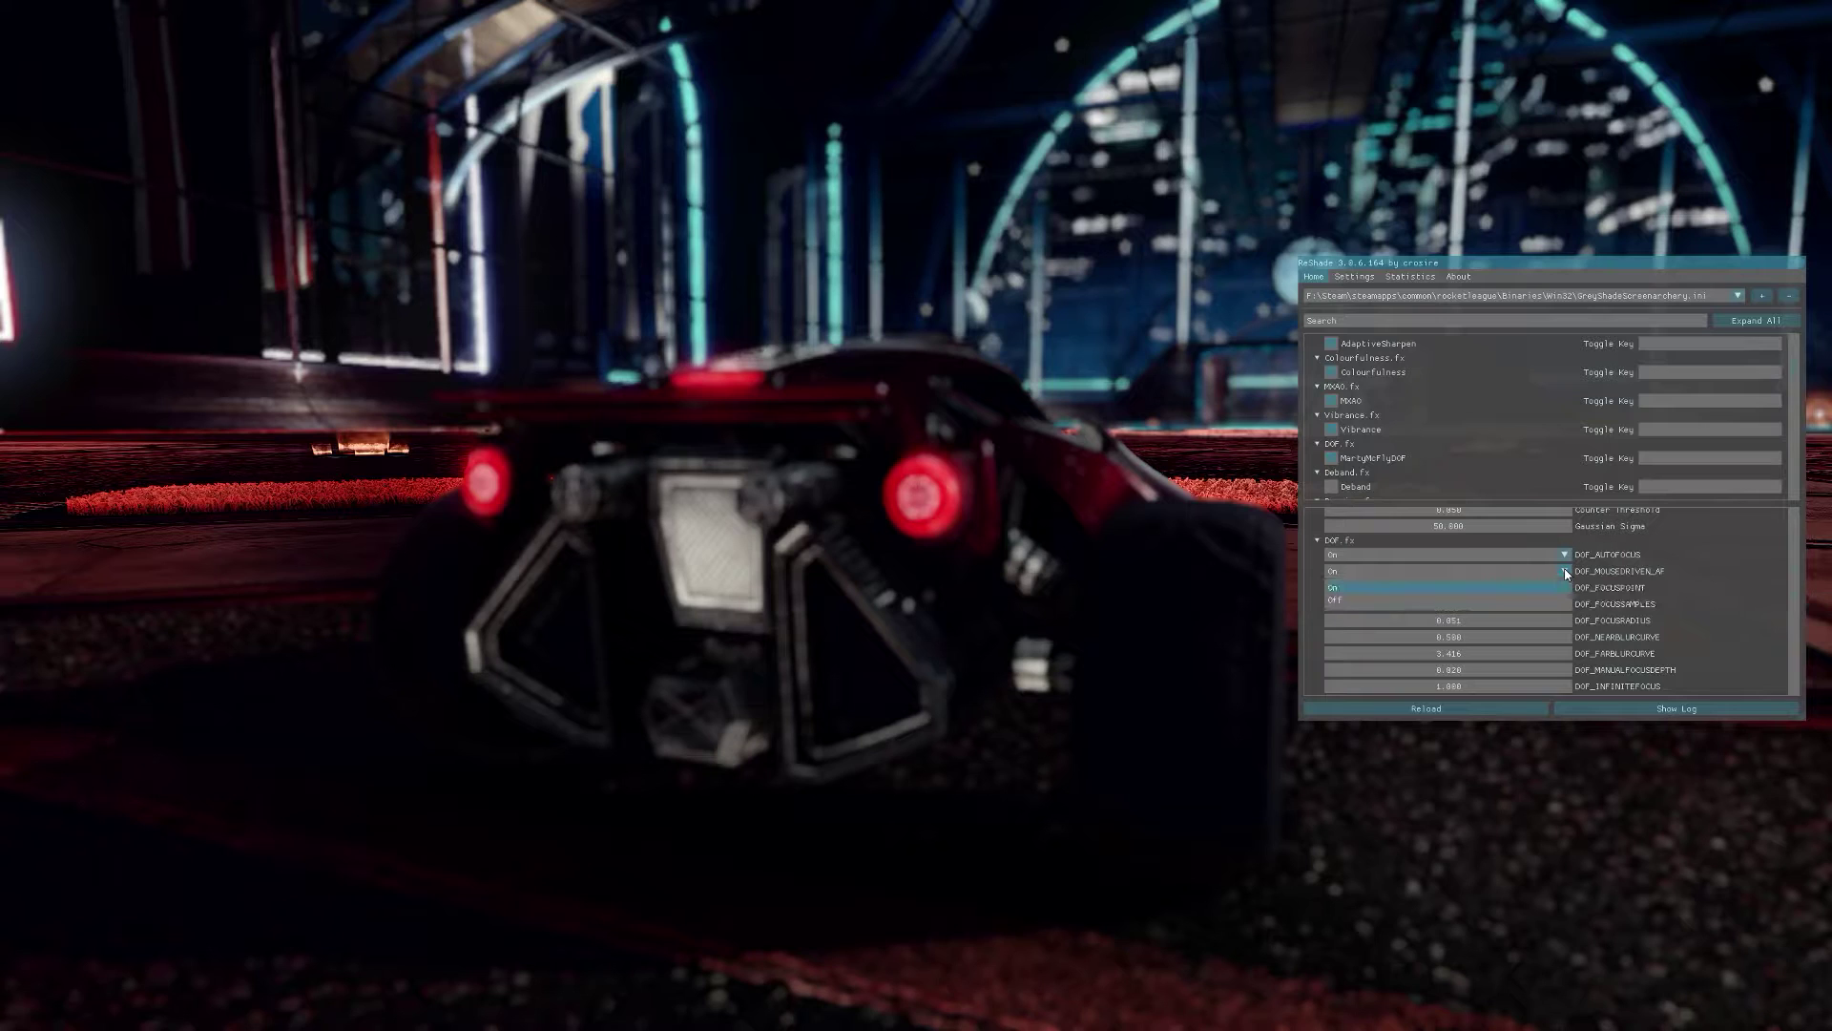
{"action": "left_click", "coordinate": [1394, 600]}
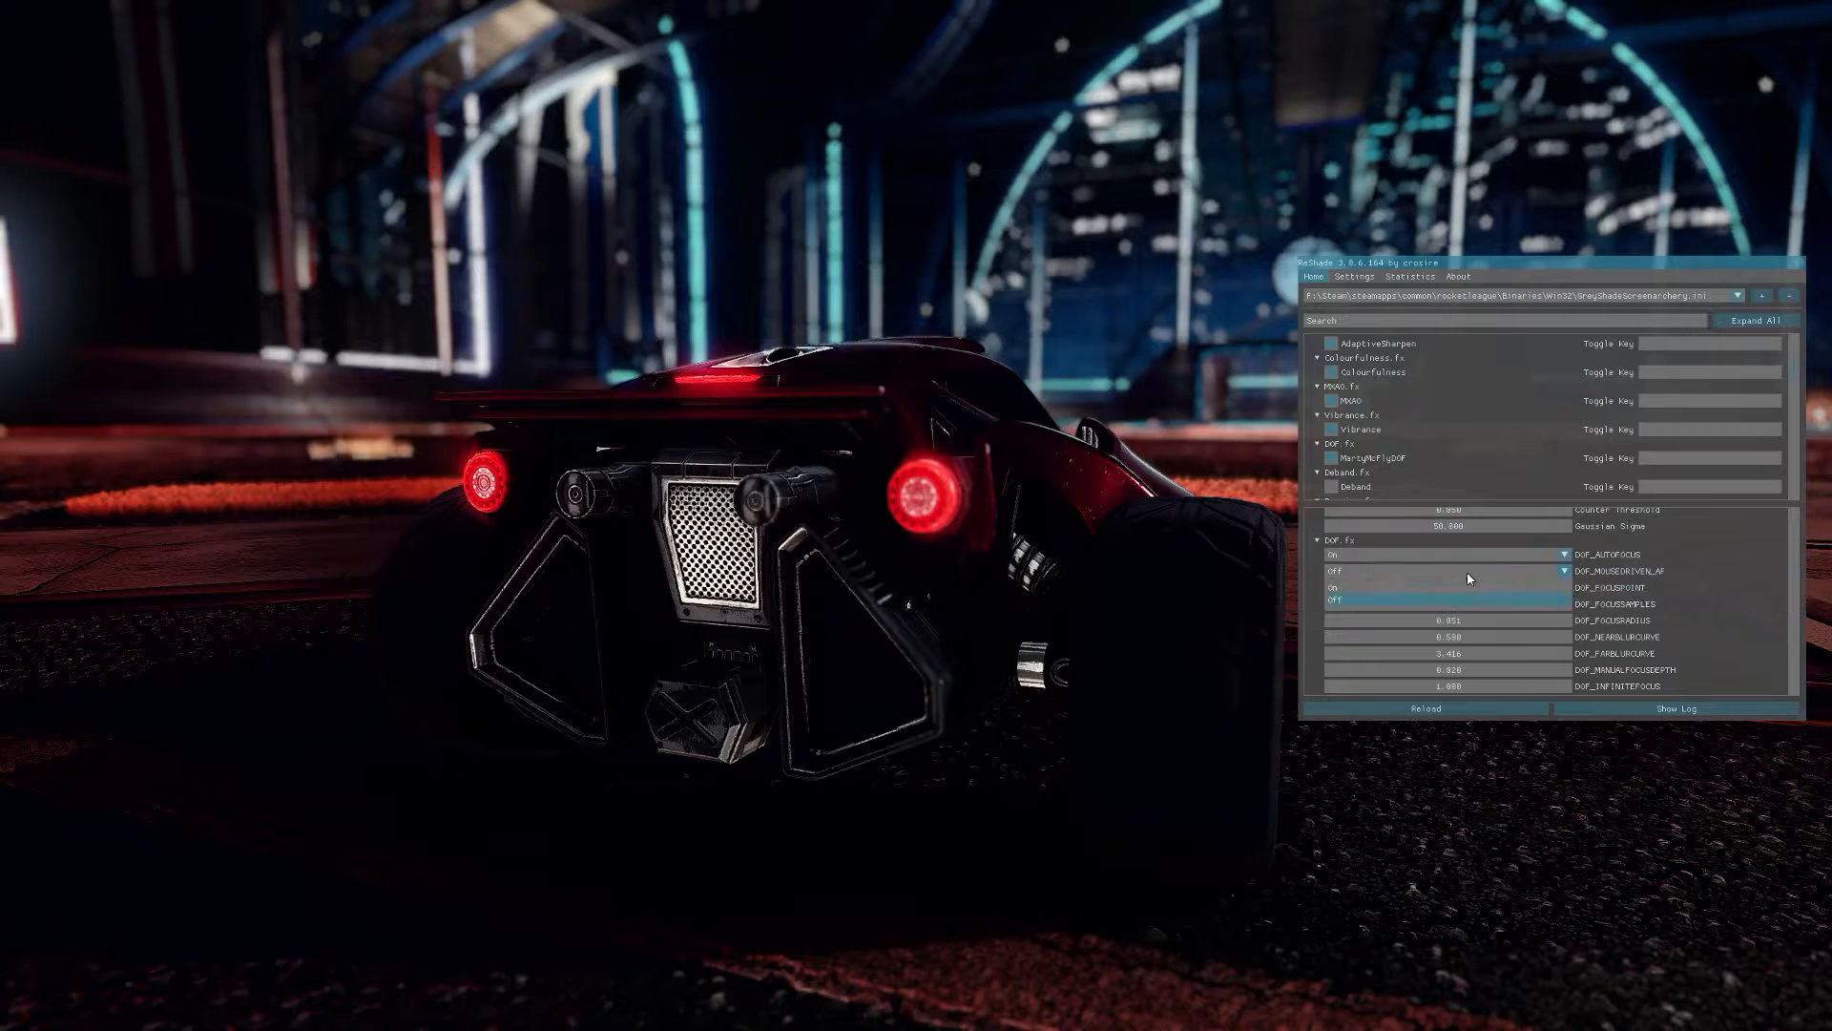
{"action": "left_click", "coordinate": [1447, 570]}
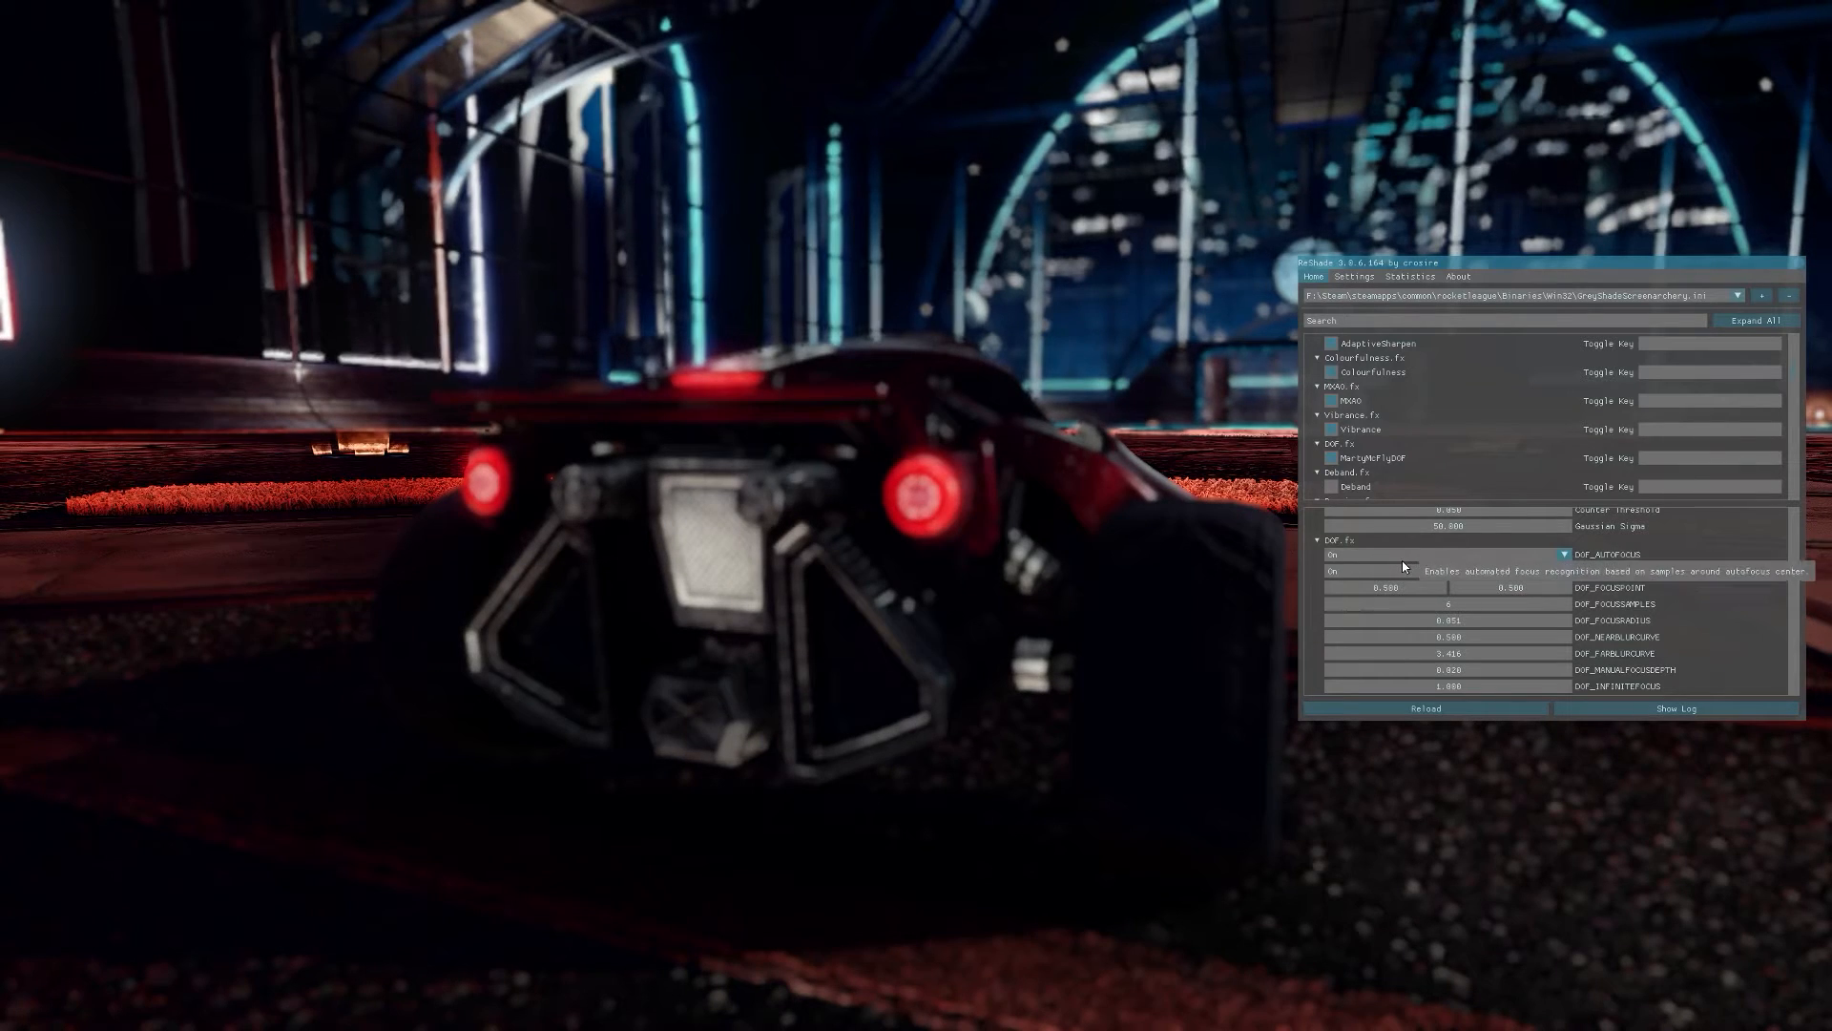
{"action": "scroll", "coordinate": [1403, 567], "scroll_direction": "down", "scroll_amount": 1}
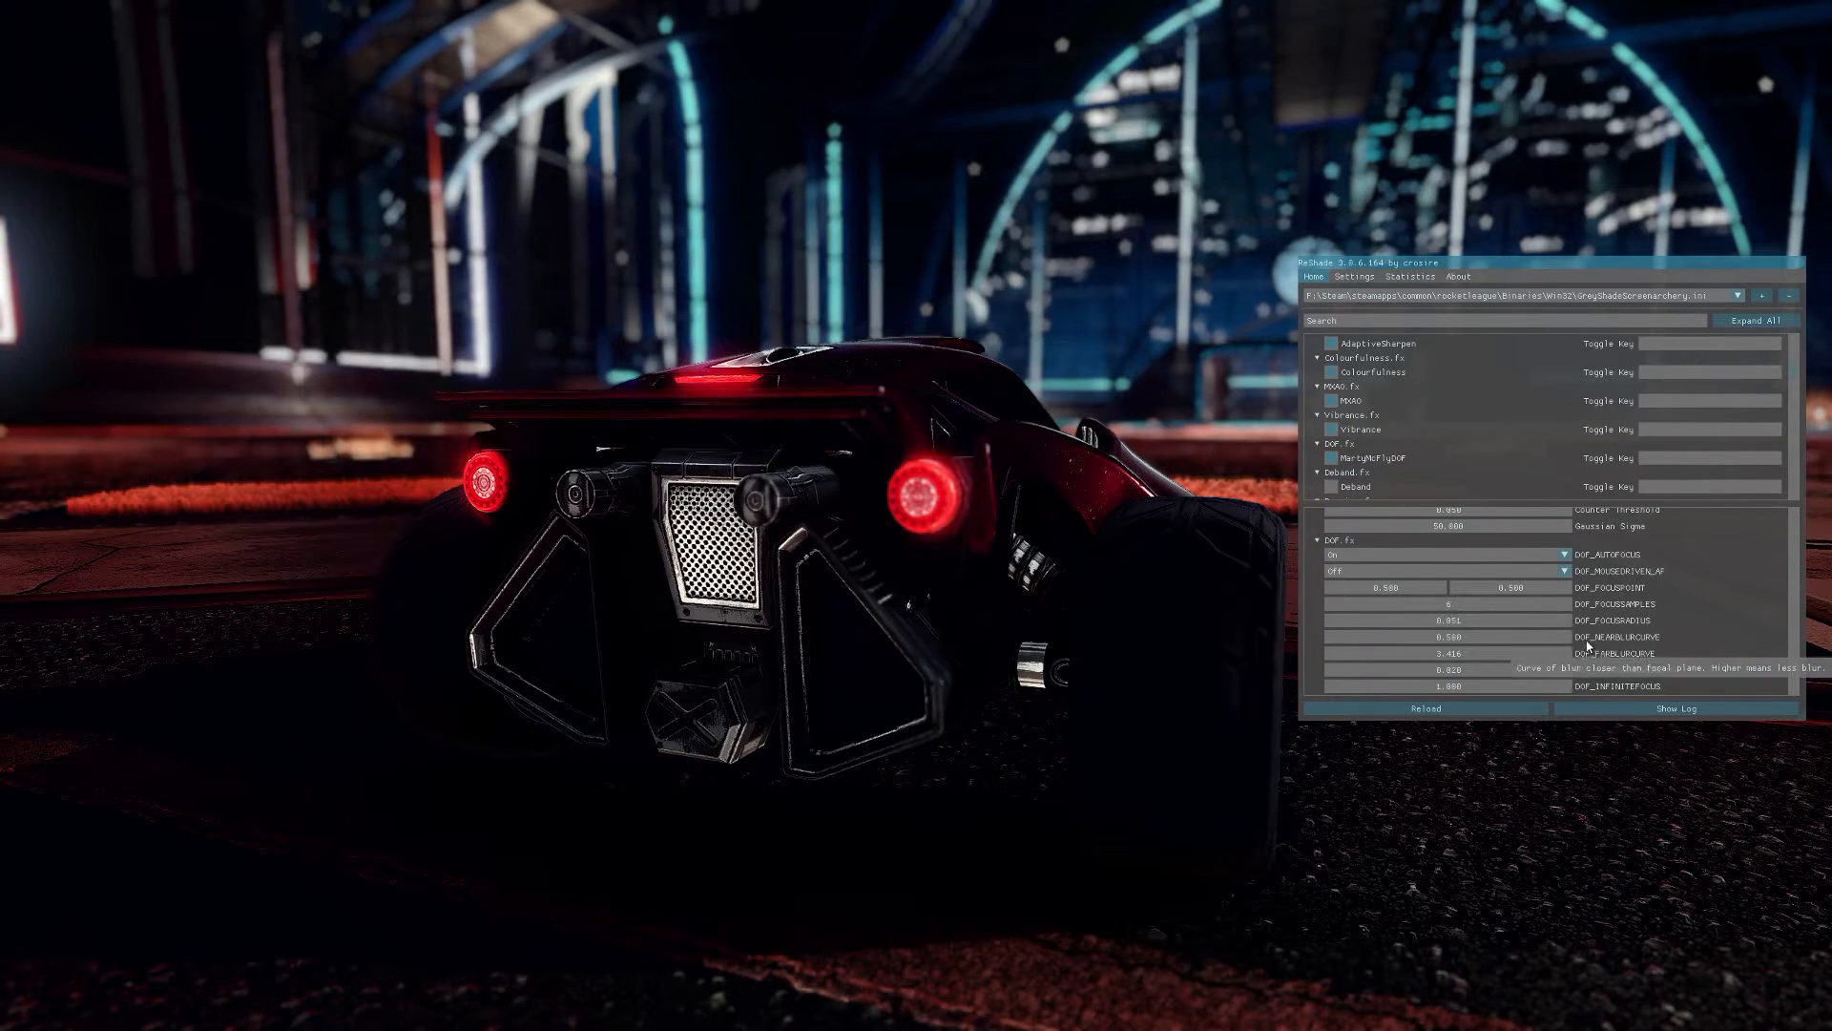
{"action": "mouse_move", "coordinate": [1450, 636]}
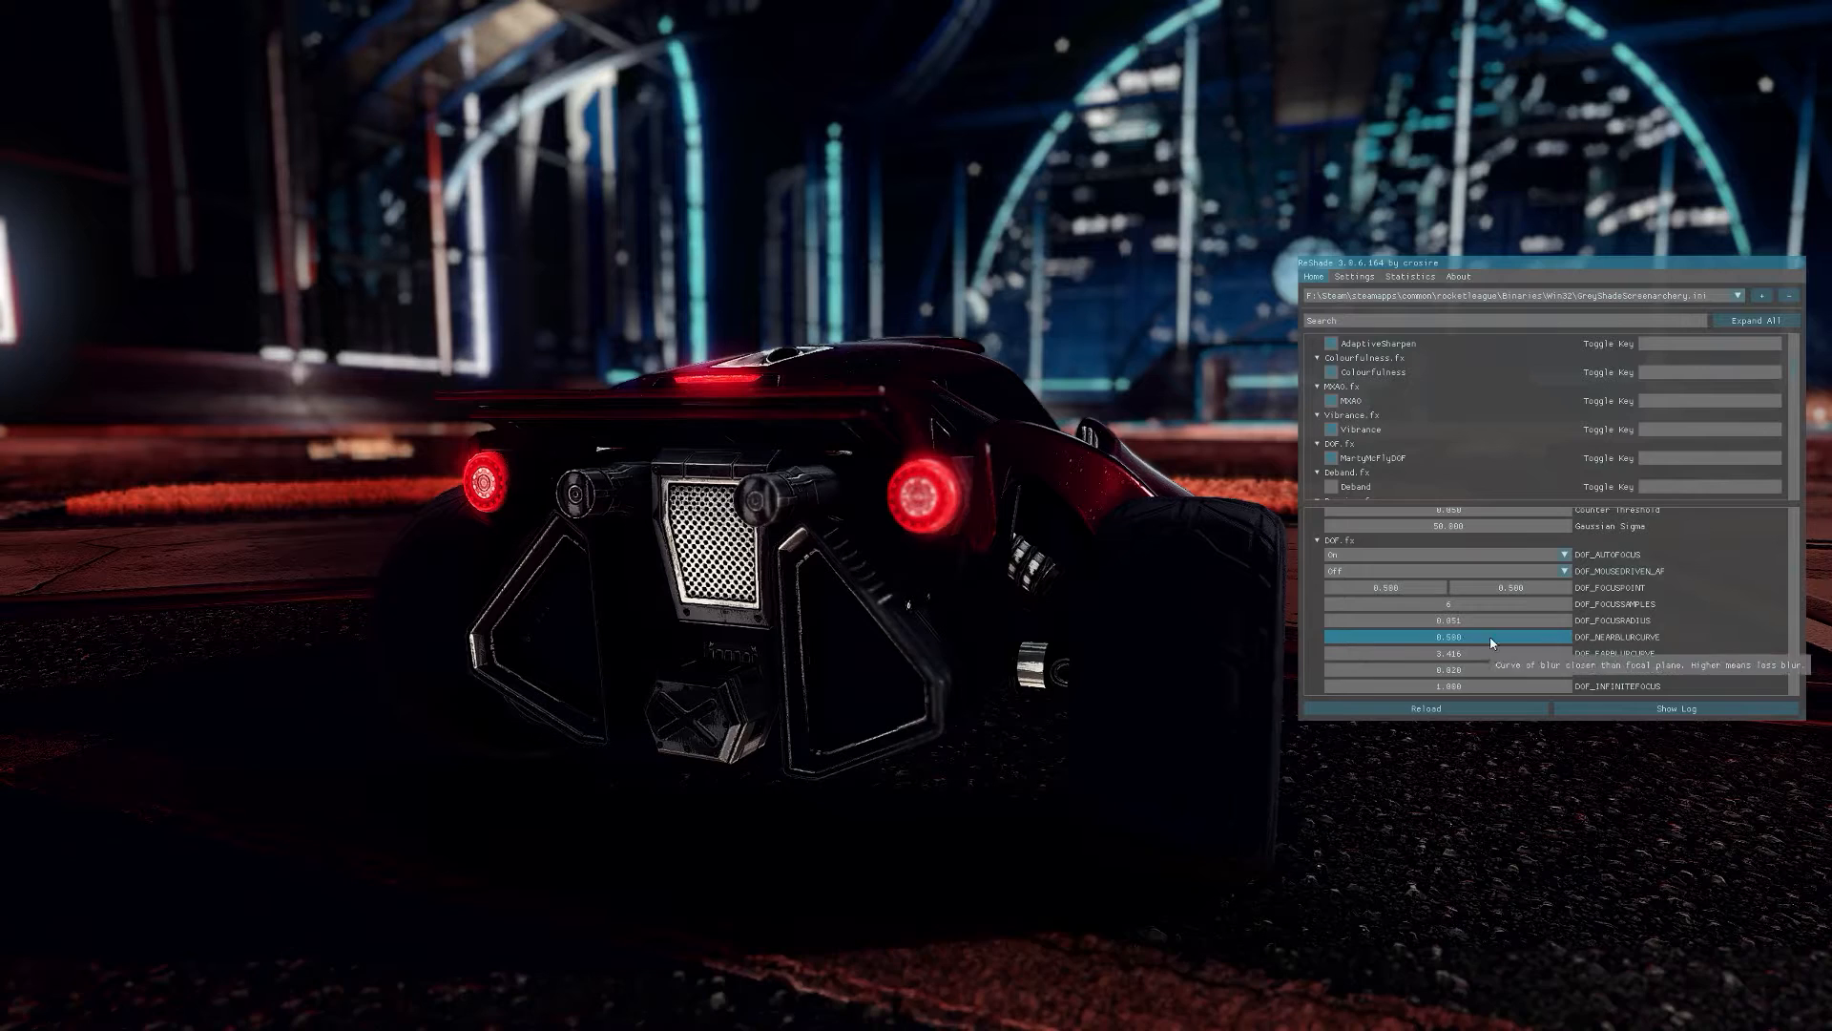
Raise DOF_NEARBLURCURVE to 1000 for strong foreground blur
{"action": "left_click", "coordinate": [1461, 638], "text": "ctrl"}
{"action": "type", "text": "970.0"}
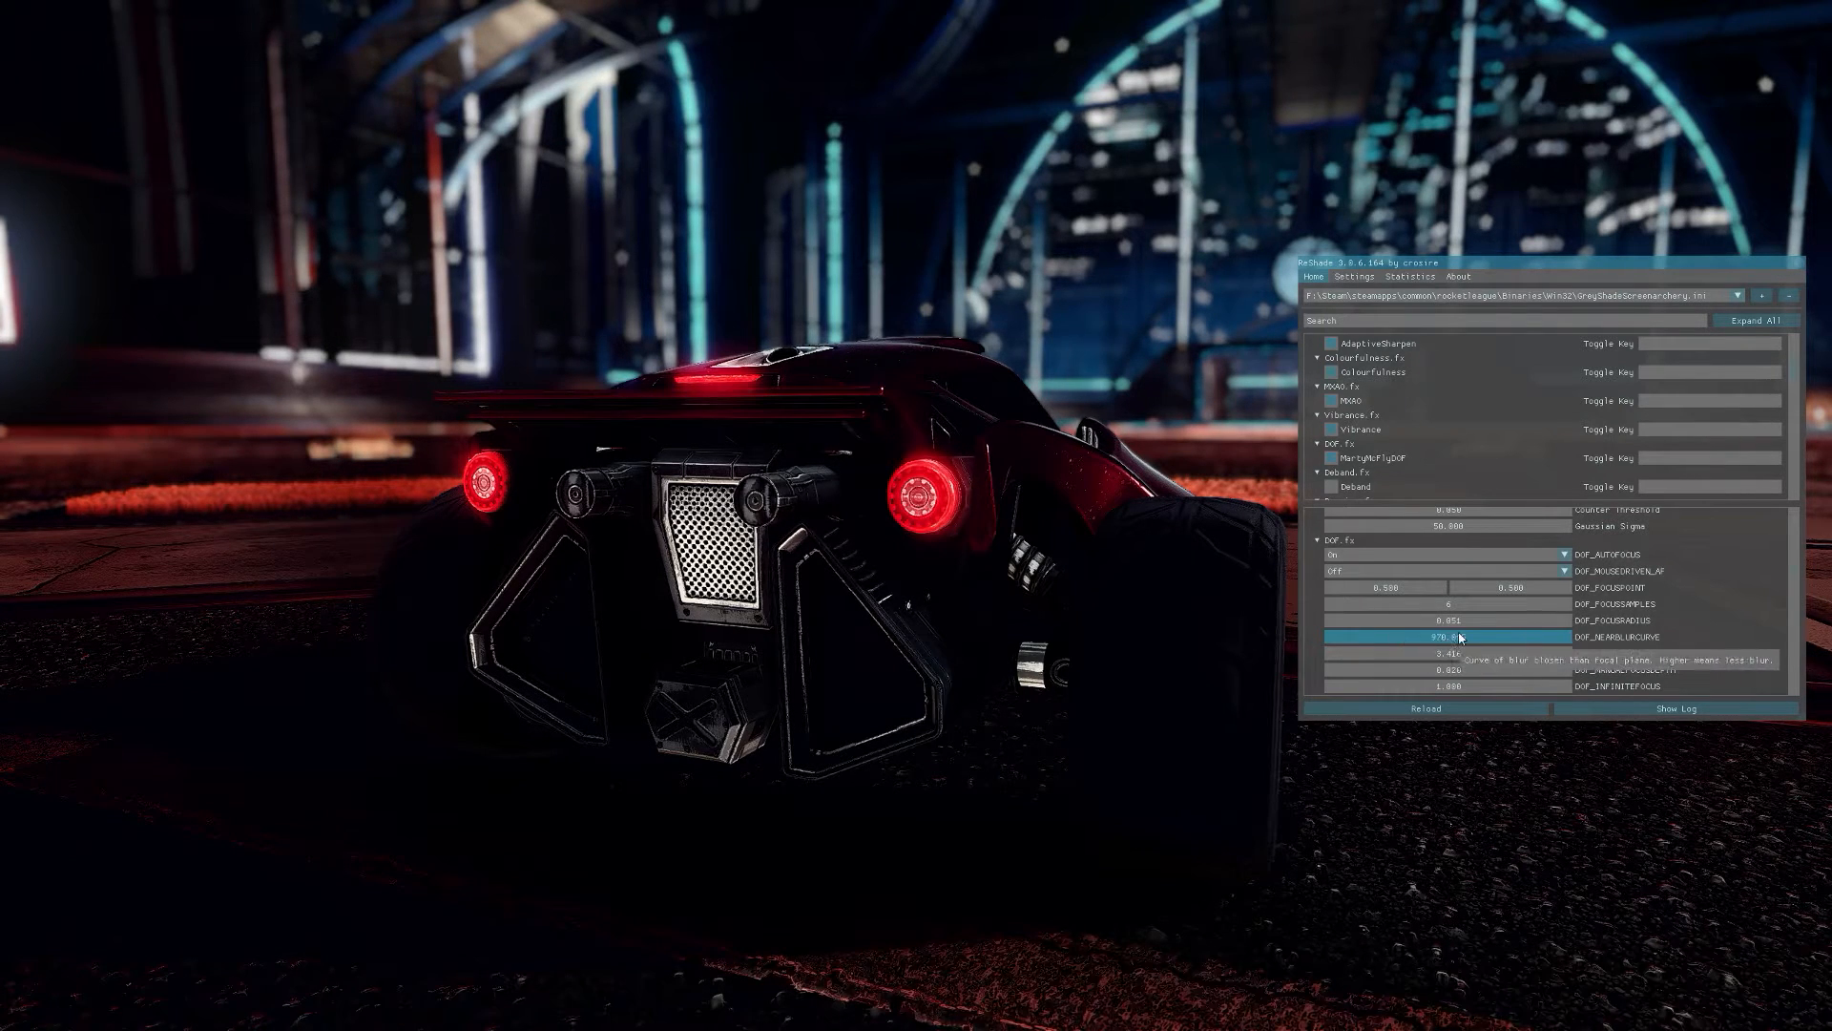
{"action": "mouse_move", "coordinate": [1460, 637]}
{"action": "left_mouse_down"}
{"action": "mouse_move", "coordinate": [1564, 640]}
{"action": "mouse_move", "coordinate": [1347, 635]}
{"action": "mouse_move", "coordinate": [1574, 637]}
{"action": "mouse_move", "coordinate": [1312, 623]}
{"action": "mouse_move", "coordinate": [1594, 630]}
{"action": "mouse_move", "coordinate": [1526, 626]}
{"action": "left_mouse_up"}
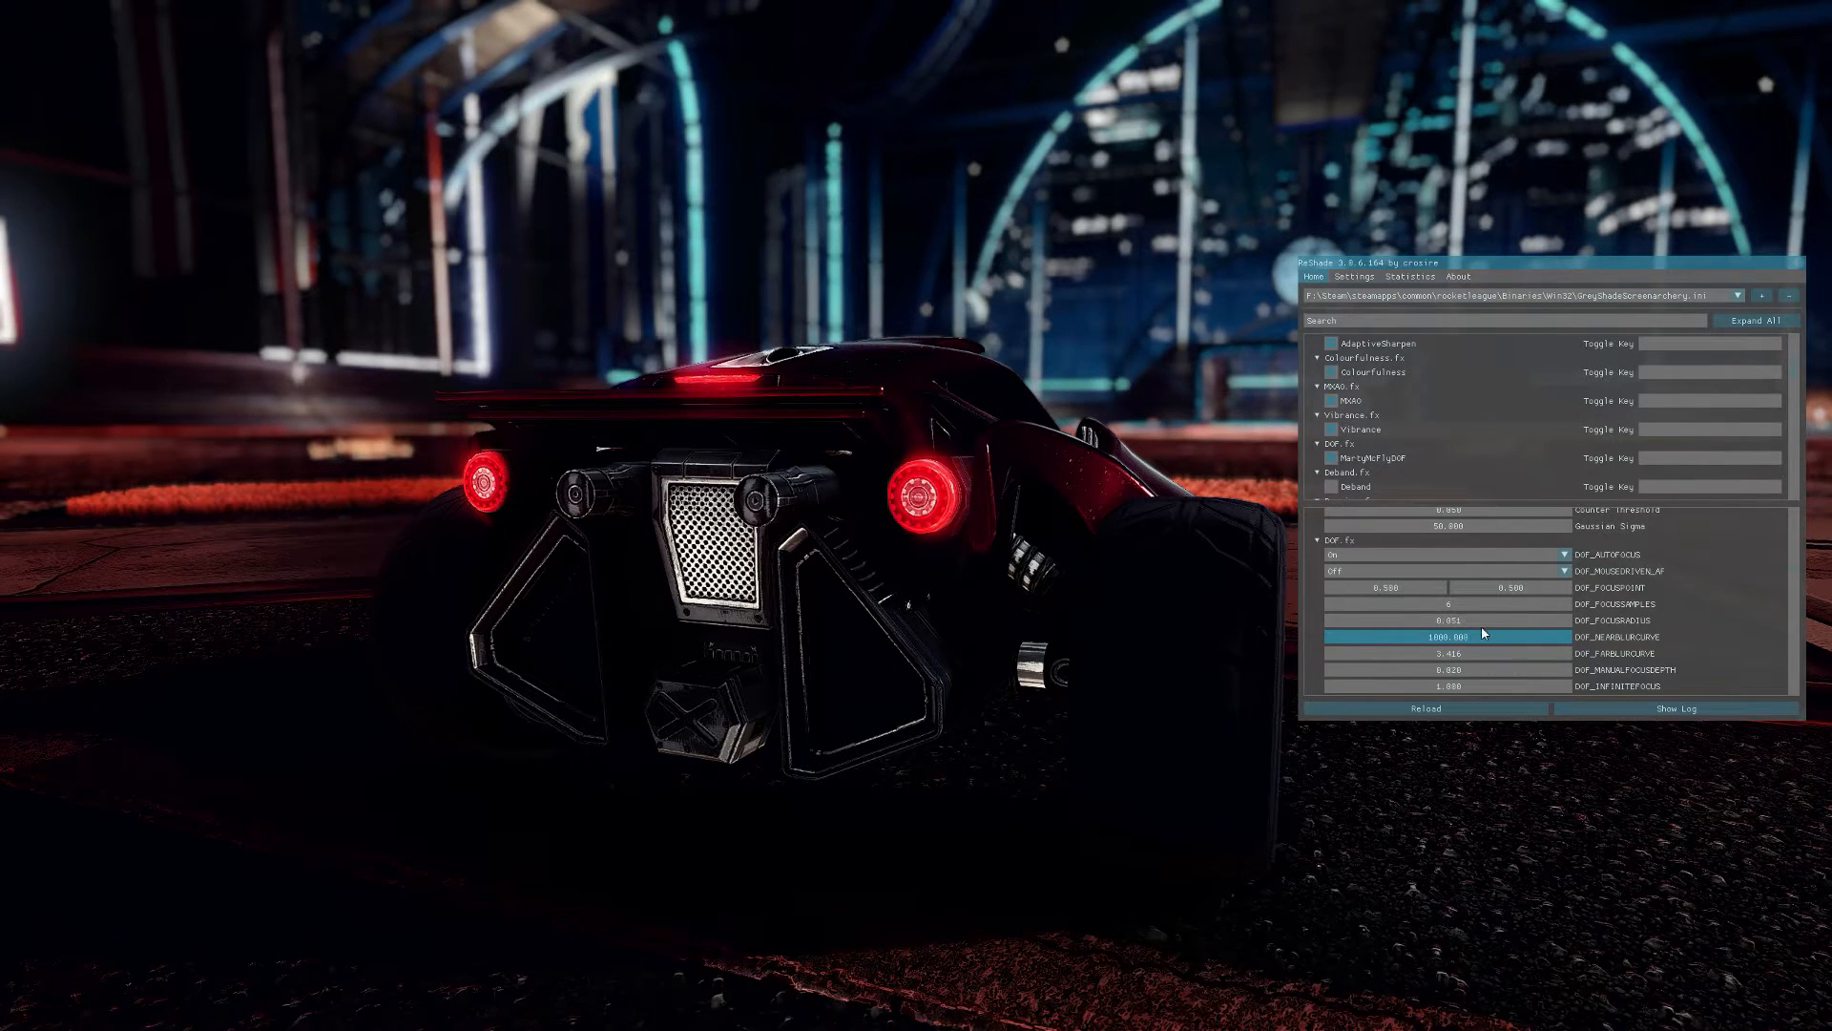
{"action": "left_click_drag", "start_coordinate": [1446, 633], "coordinate": [1466, 635]}
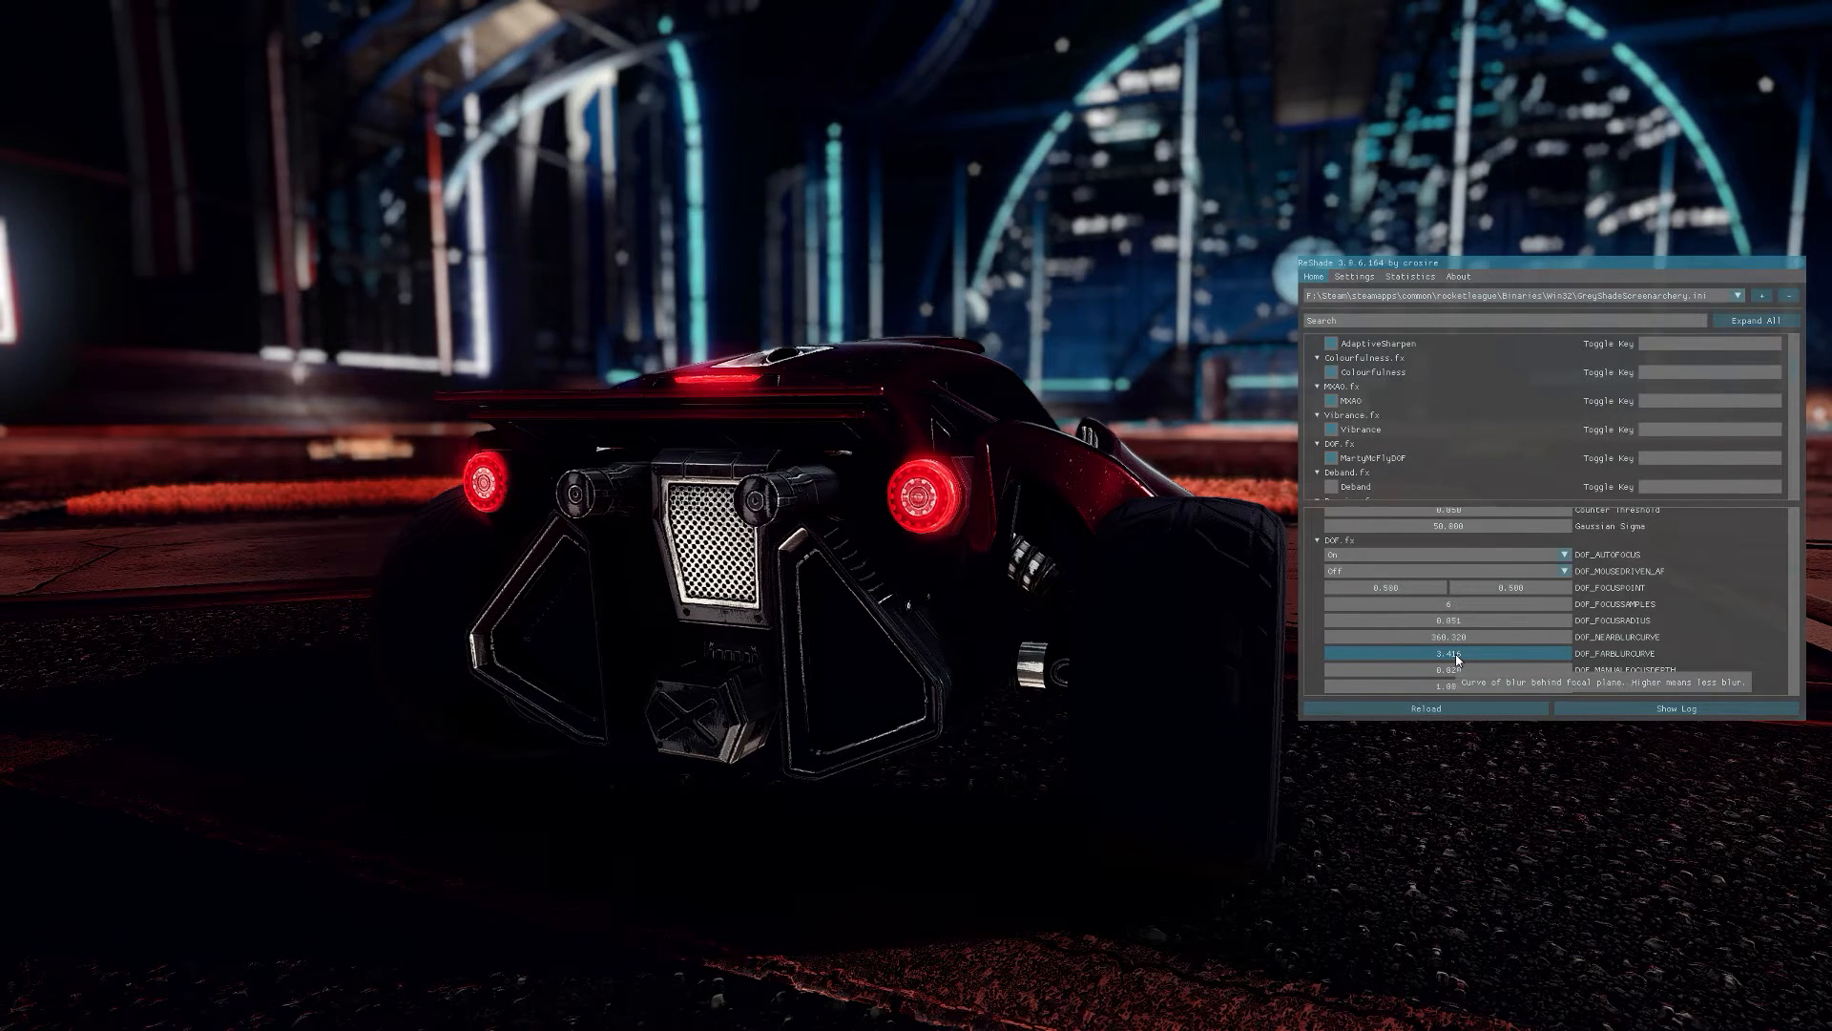
Lower DOF_FARBLURCURVE briefly, then return it to 5.000
{"action": "left_click_drag", "start_coordinate": [1456, 657], "coordinate": [1361, 660]}
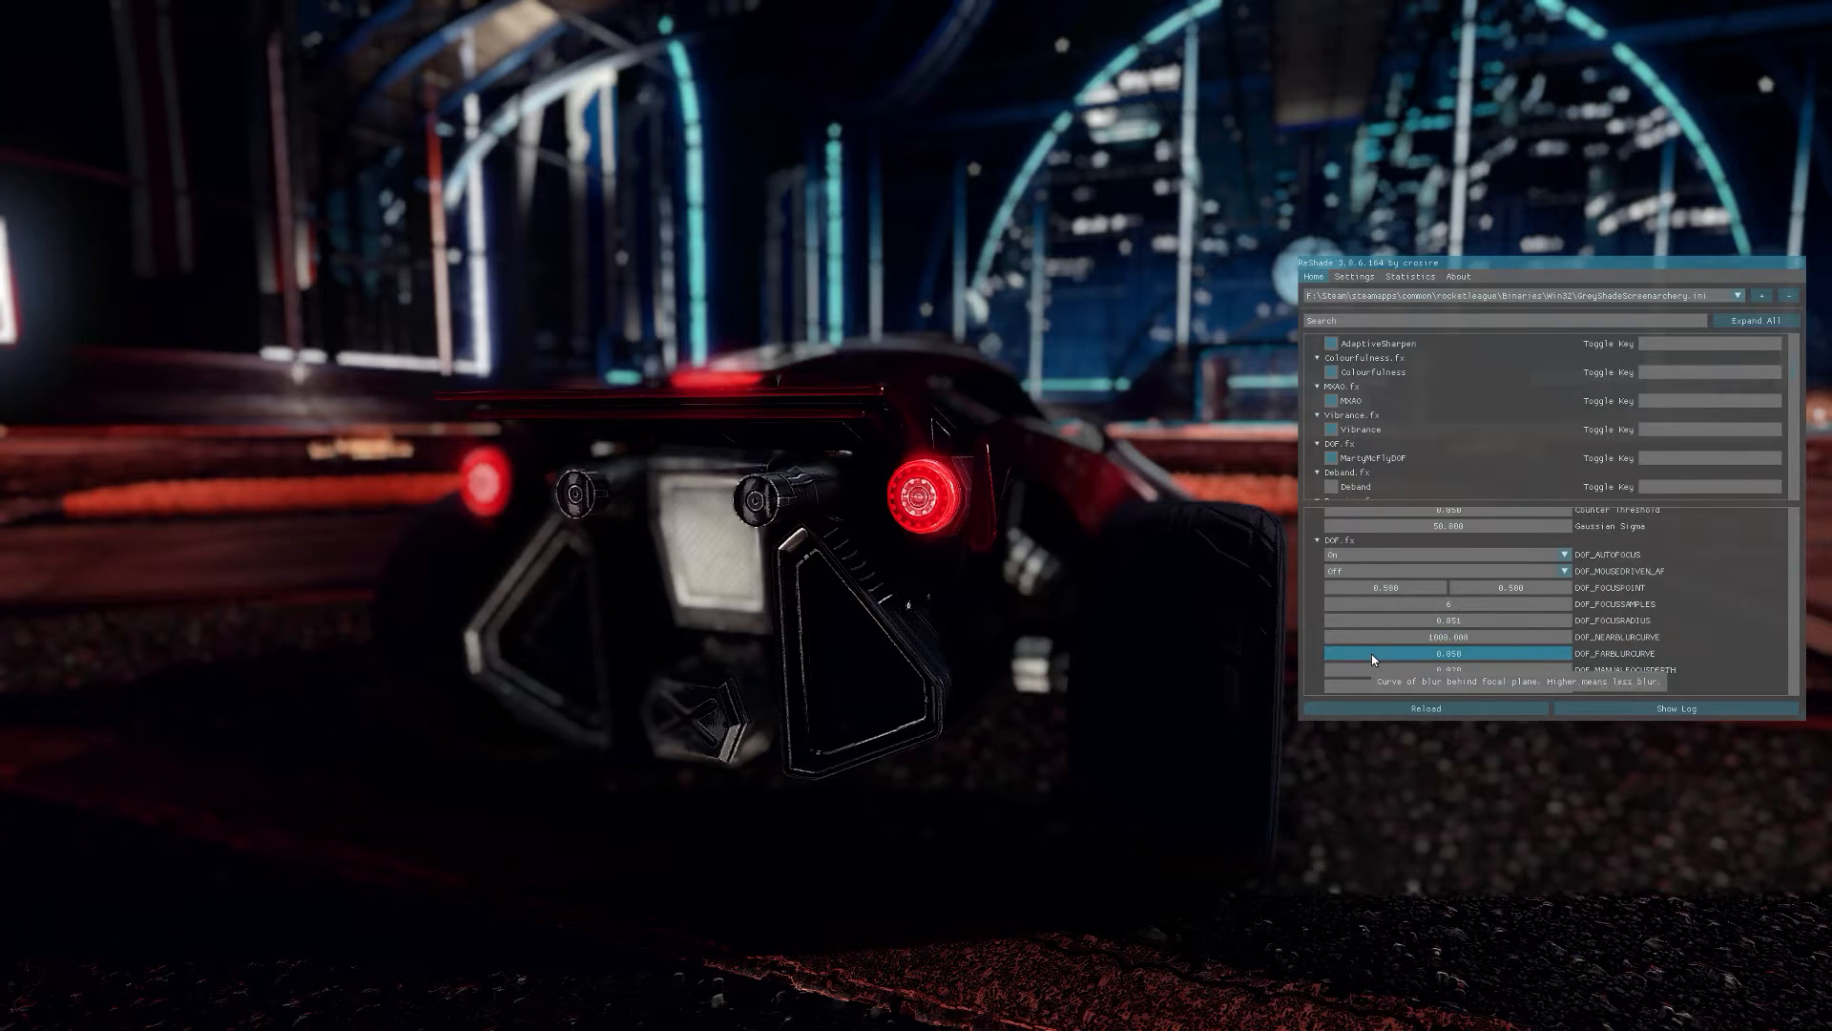
{"action": "left_click_drag", "start_coordinate": [1371, 654], "coordinate": [1493, 653]}
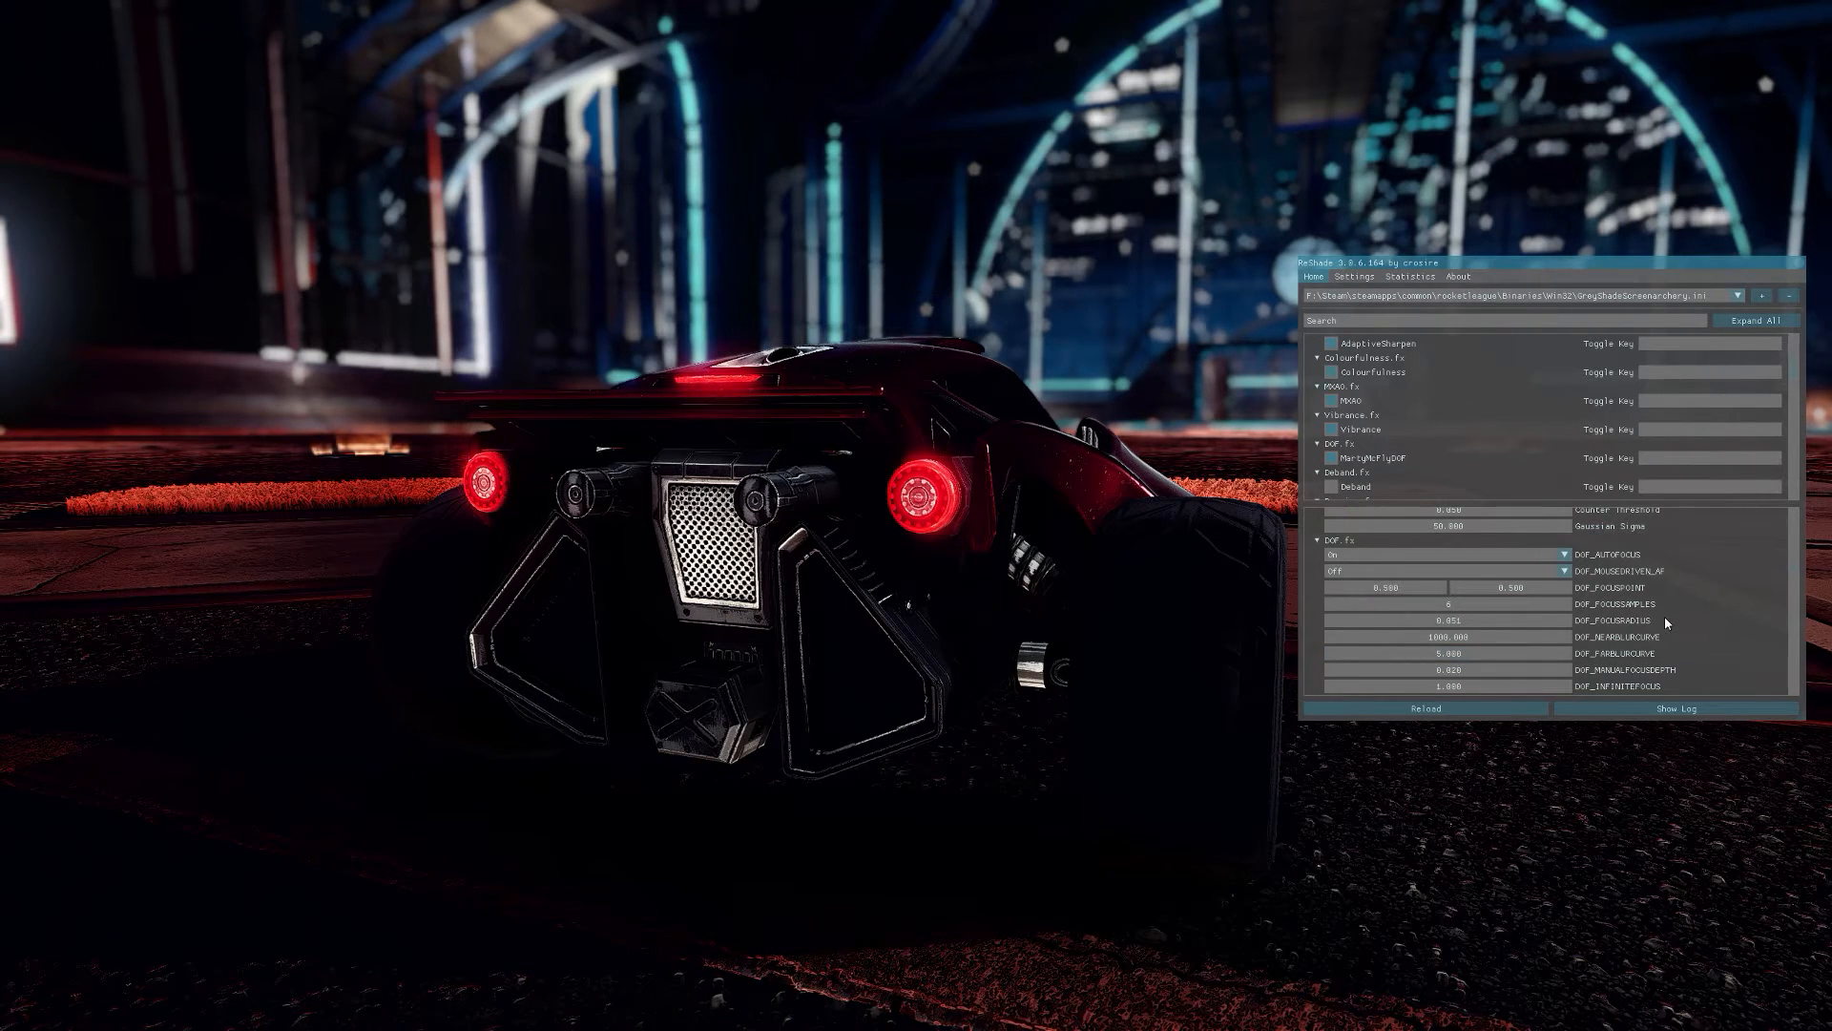
{"action": "scroll", "coordinate": [1664, 616], "scroll_direction": "down", "scroll_amount": 1}
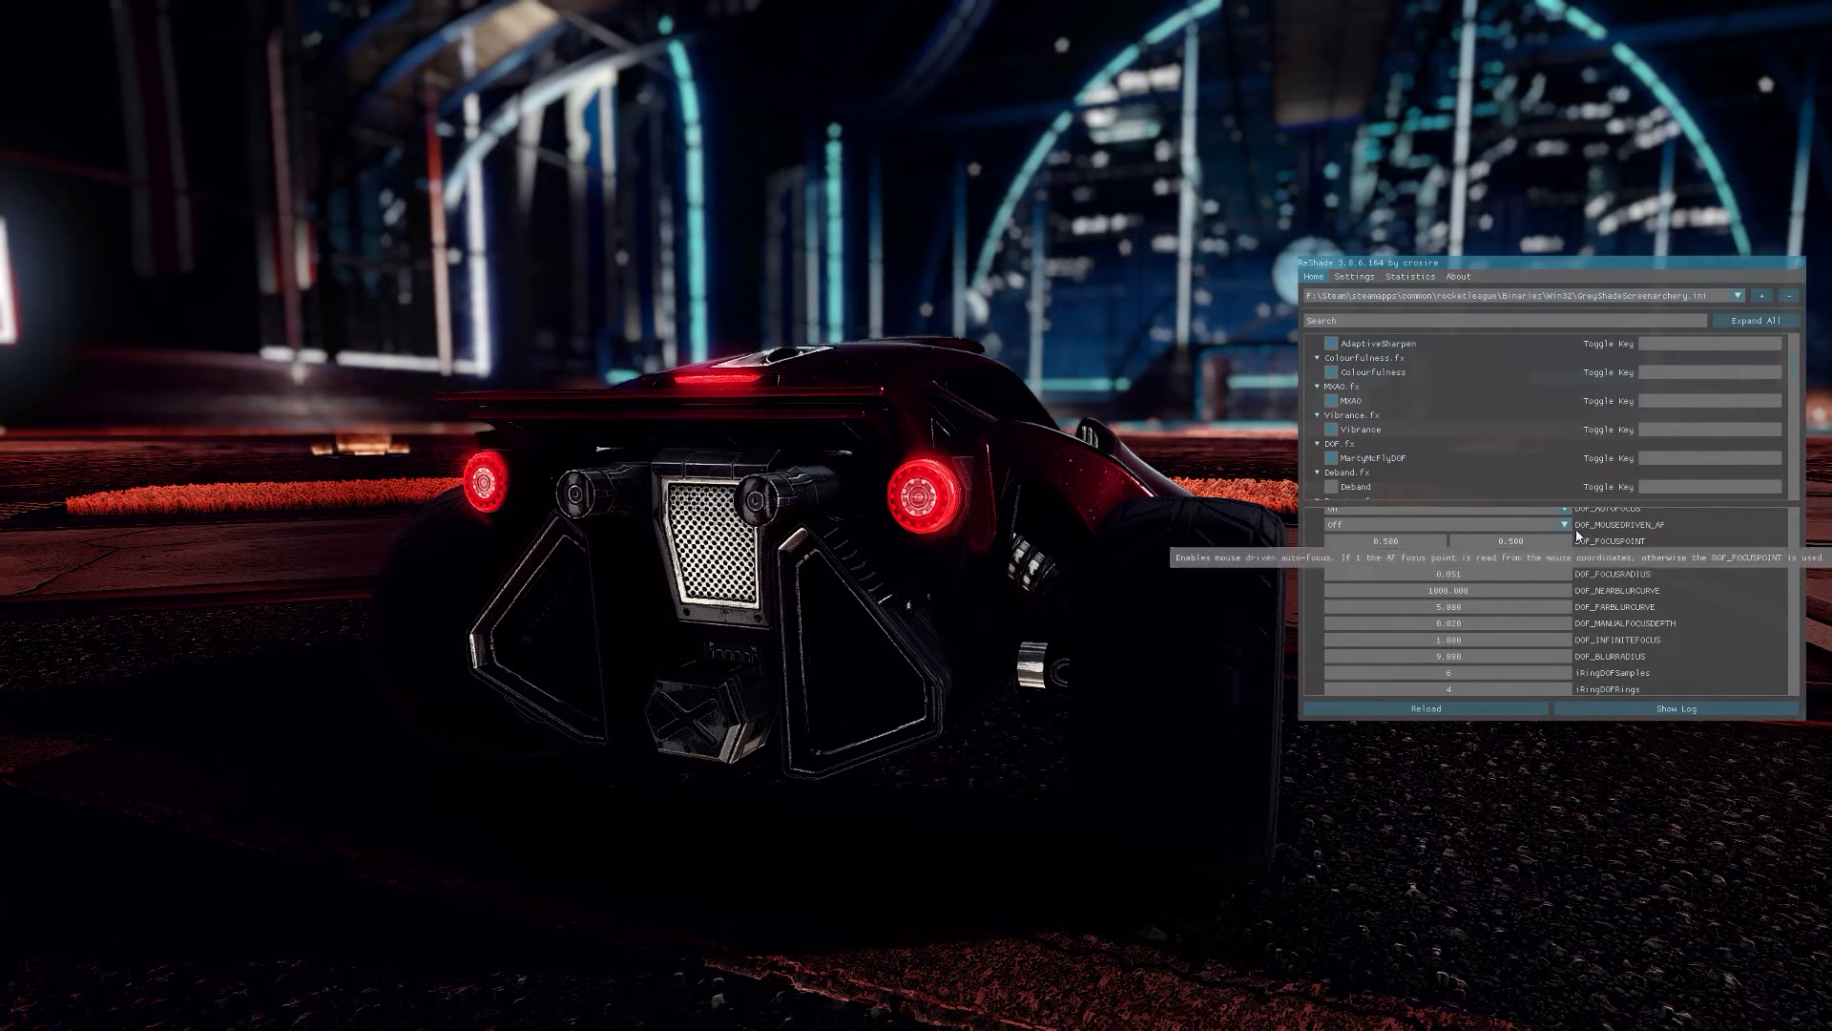
Sweep DOF_BLURRADIUS up to 100 and back, settling at about 57.86
{"action": "left_click_drag", "start_coordinate": [1403, 656], "coordinate": [1547, 662]}
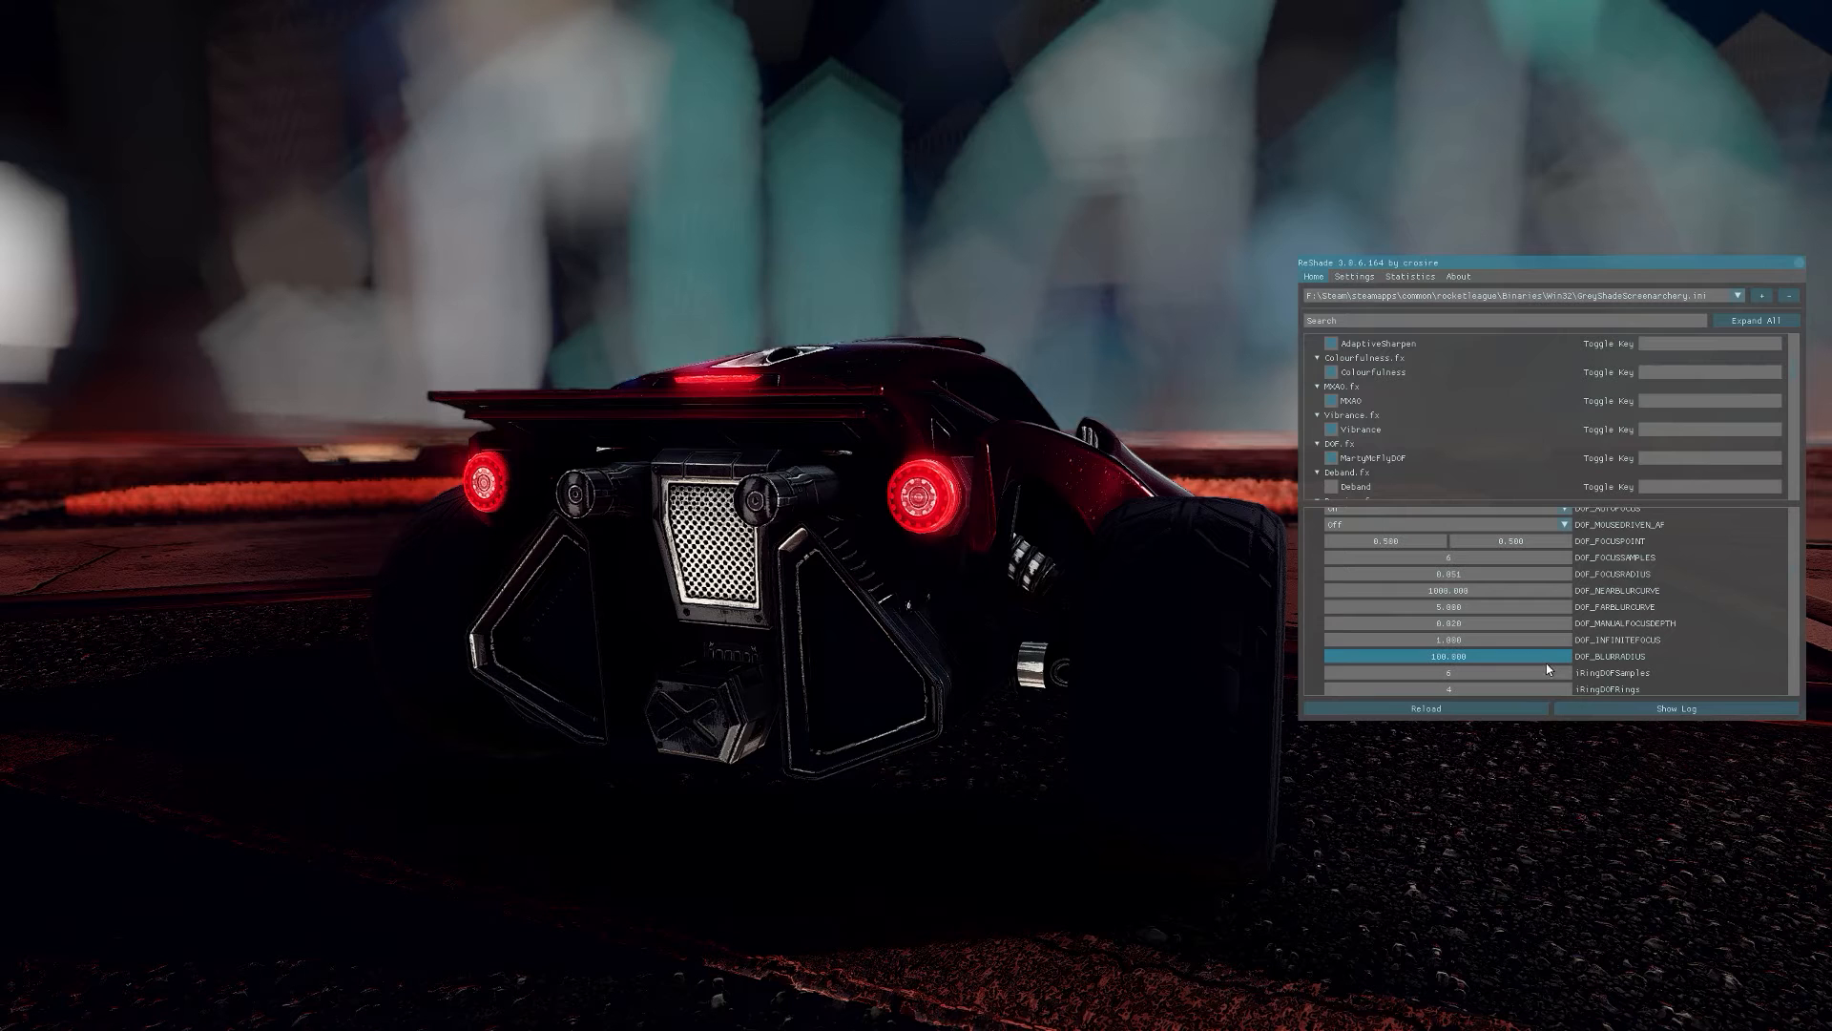
{"action": "left_click_drag", "start_coordinate": [1546, 659], "coordinate": [1445, 661]}
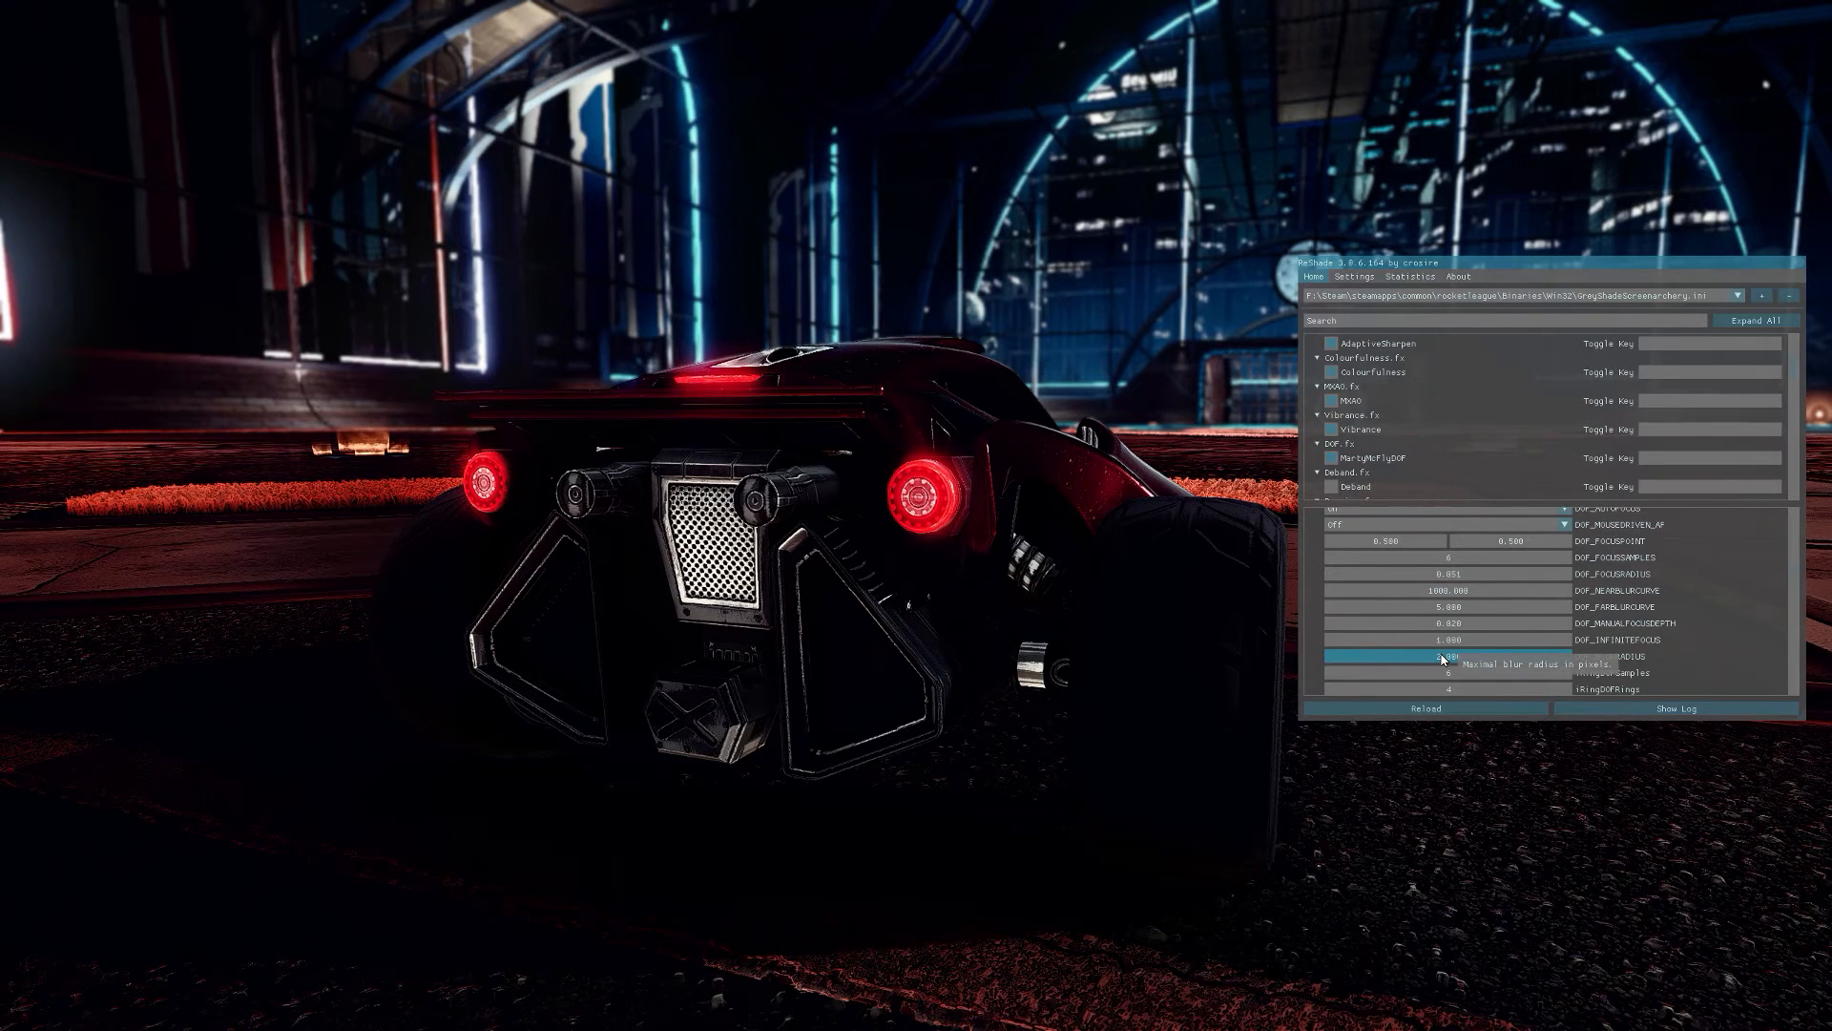
{"action": "left_click_drag", "start_coordinate": [1443, 659], "coordinate": [1587, 658]}
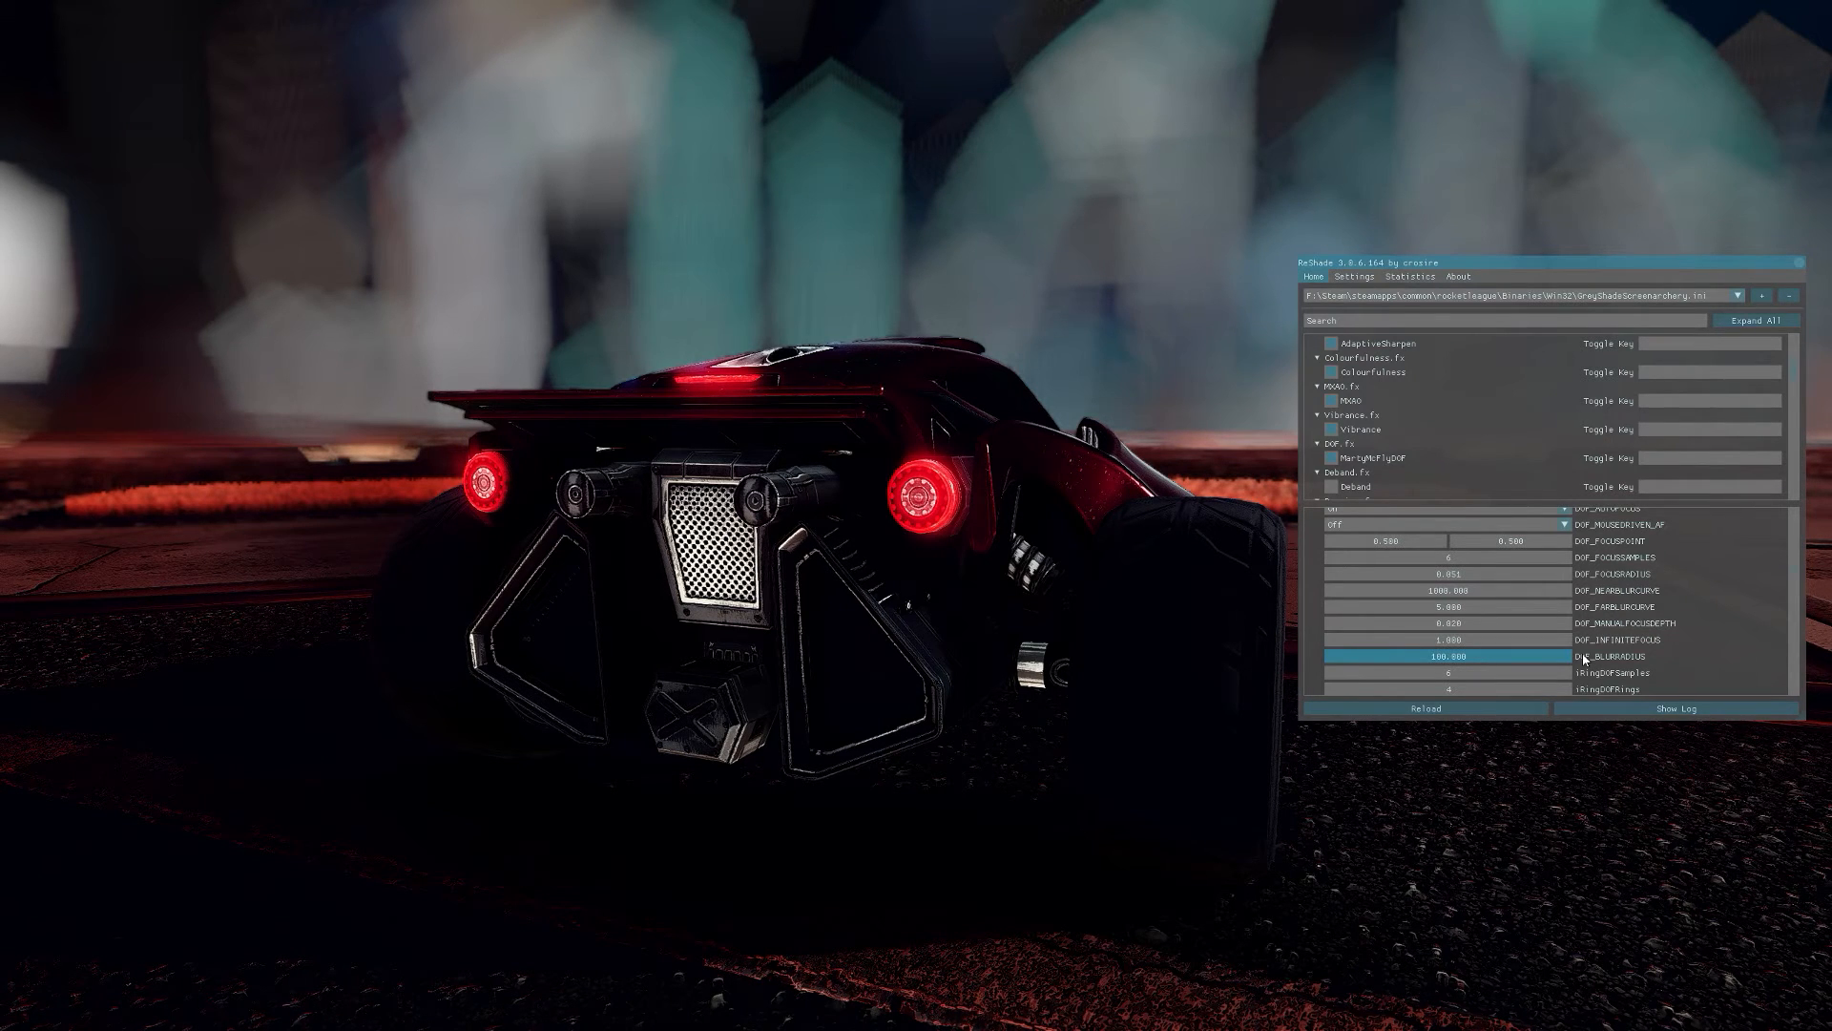
{"action": "left_click_drag", "start_coordinate": [1582, 656], "coordinate": [1443, 655]}
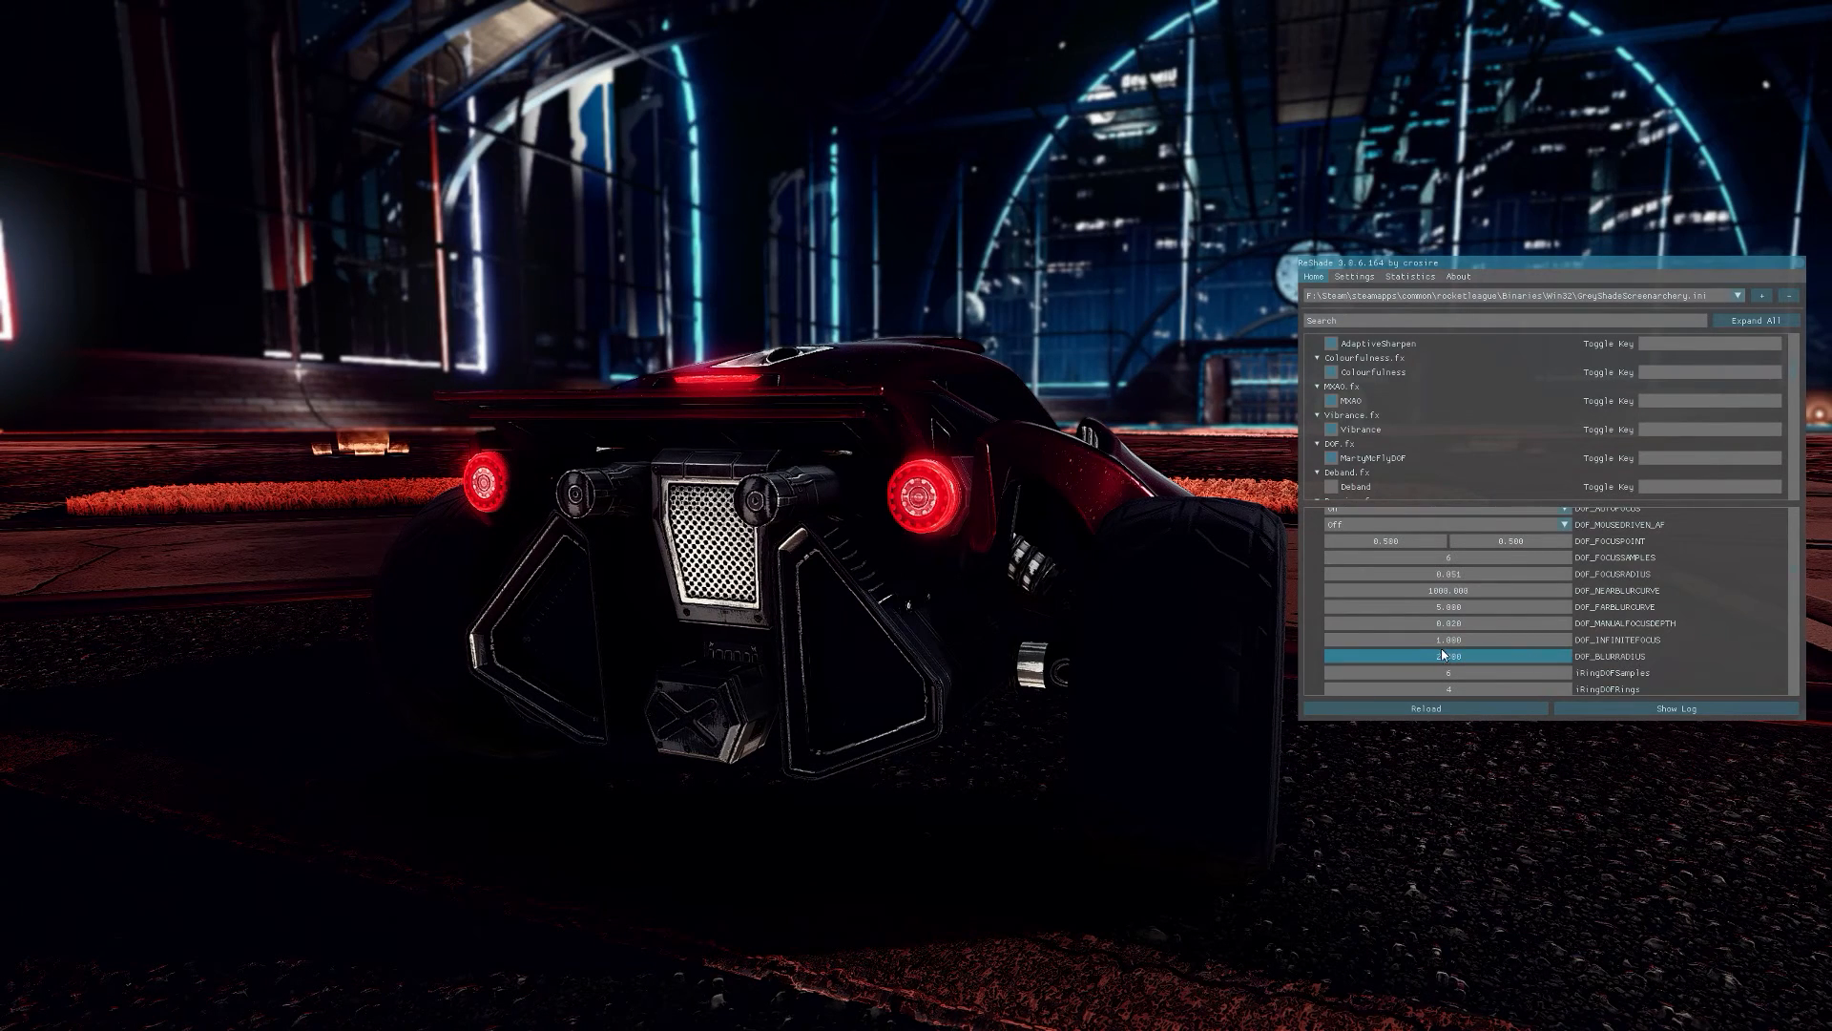
{"action": "key", "text": "Home"}
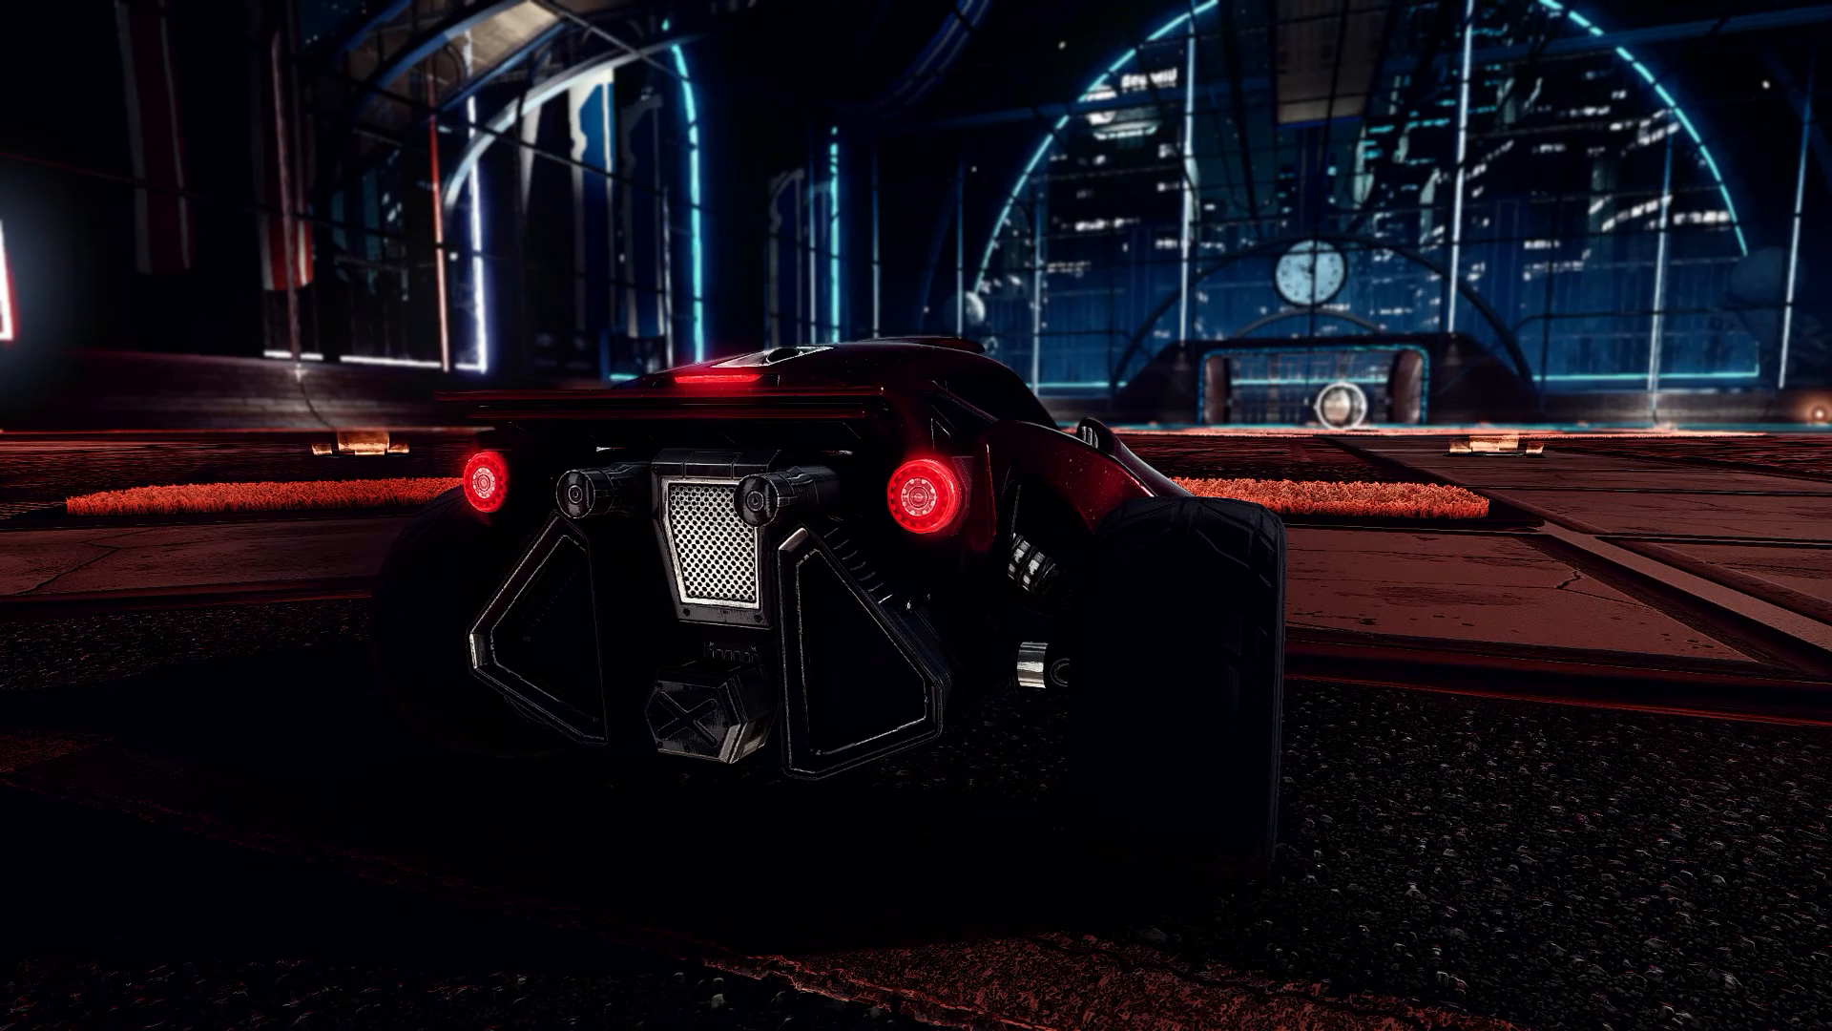